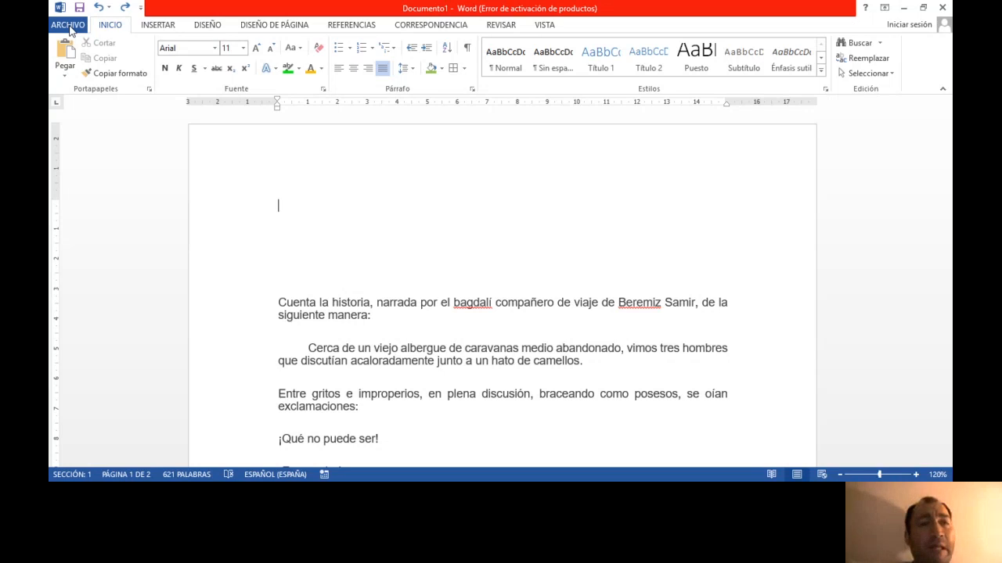
- View the document's information page and return to the text
left_click(71, 29)
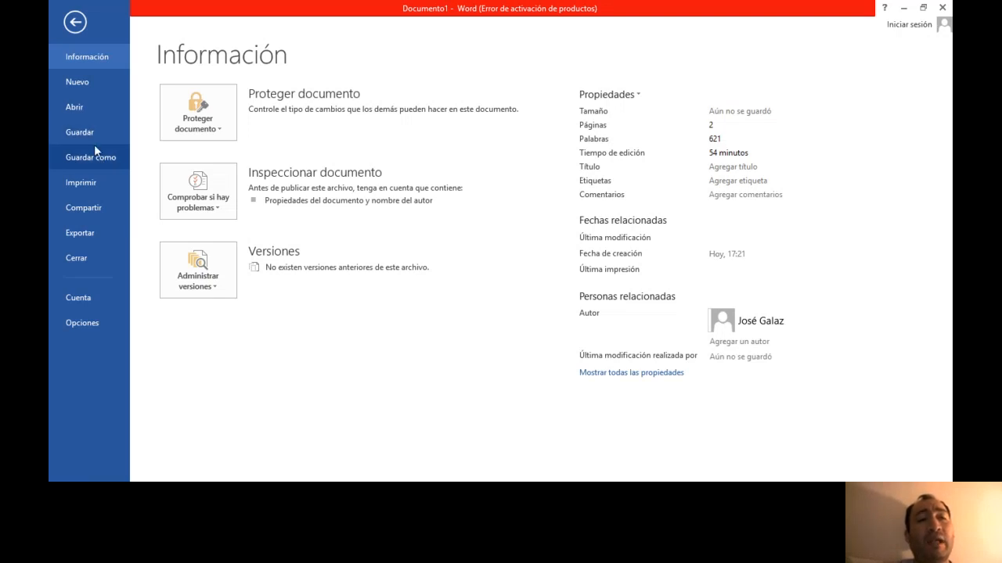
left_click(75, 28)
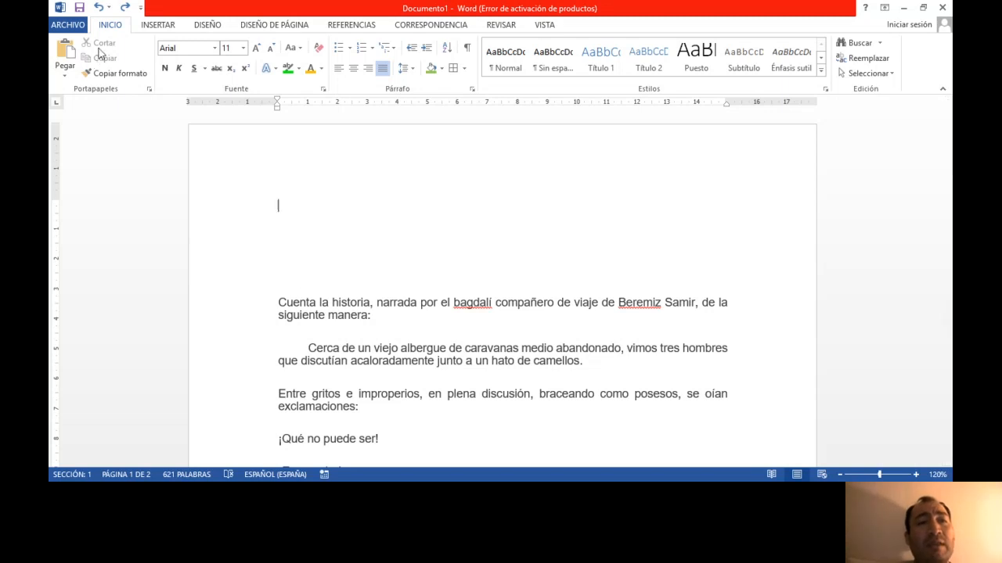
- Cut the paragraph beginning "Cuenta la historia" and undo the cut
left_click_drag(277, 306, 381, 319)
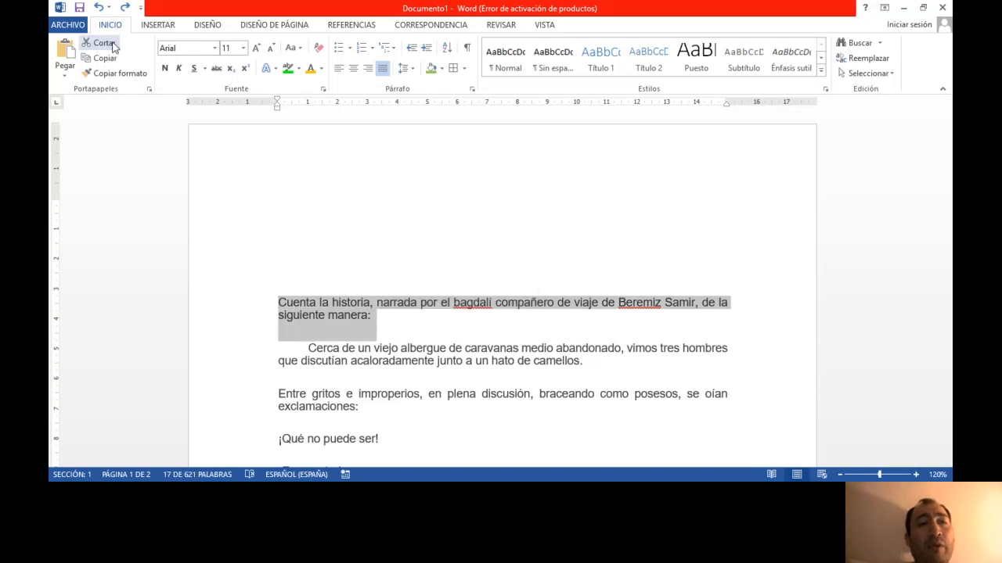
left_click(104, 43)
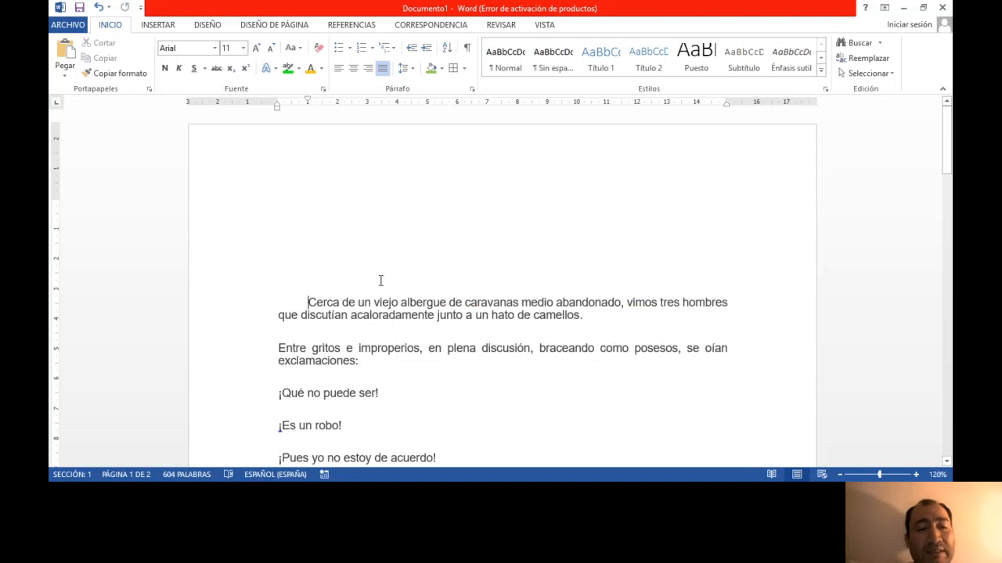
key("ctrl+z")
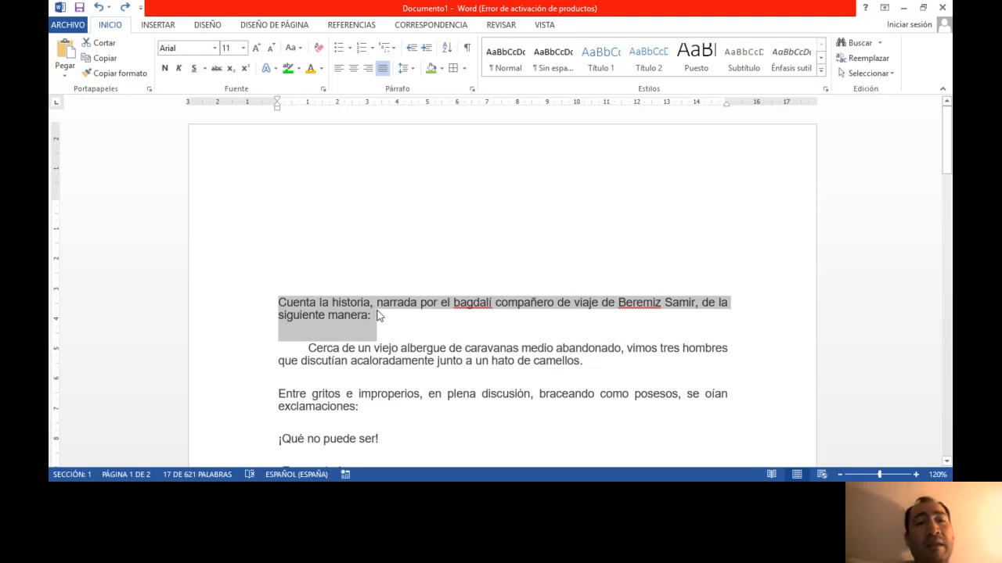
- Cut the "Cuenta la historia" paragraph and paste it three times on the empty first line of the page
left_click_drag(379, 314, 377, 319)
key("ctrl+x")
left_click(321, 199)
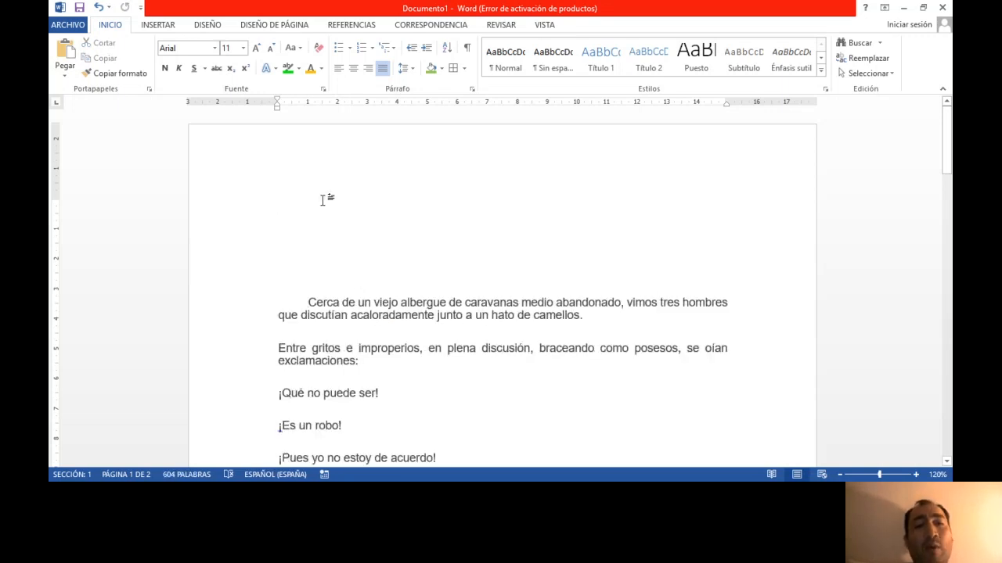
key("ctrl+v")
key("ctrl+v")
key("ctrl+v")
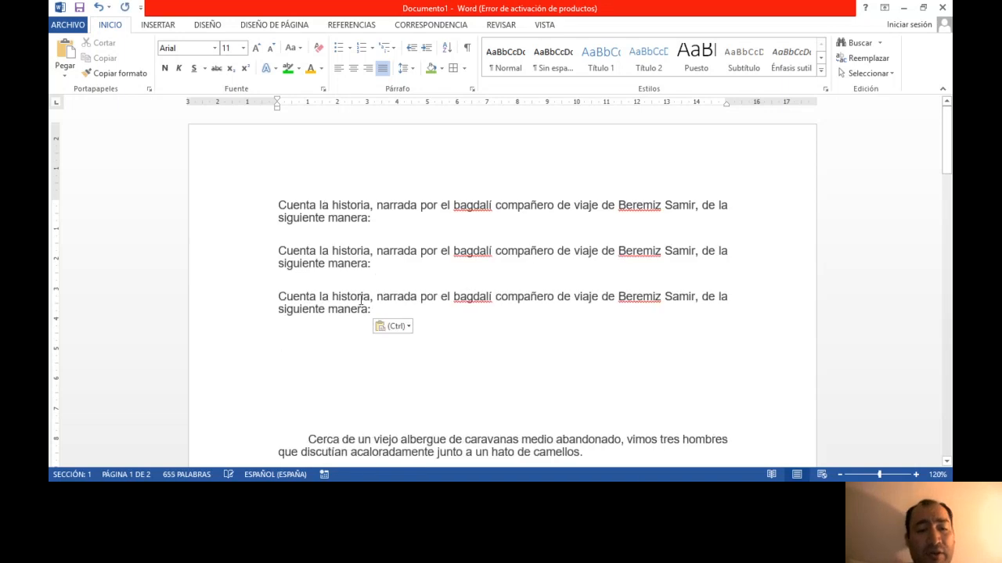
- Undo the three pastes and the cut of the "Cuenta la historia" paragraph
key("ctrl+z")
key("ctrl+z")
key("ctrl+z")
key("ctrl+z")
key("ctrl+z")
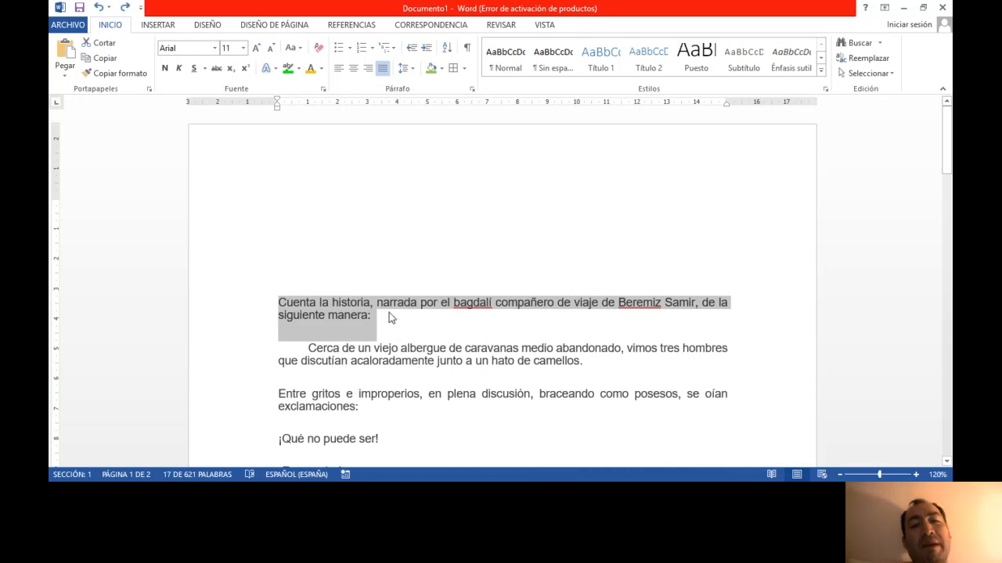
- Delete the selected "Cuenta la historia" paragraph, undo the deletion and deselect the text
key("Delete")
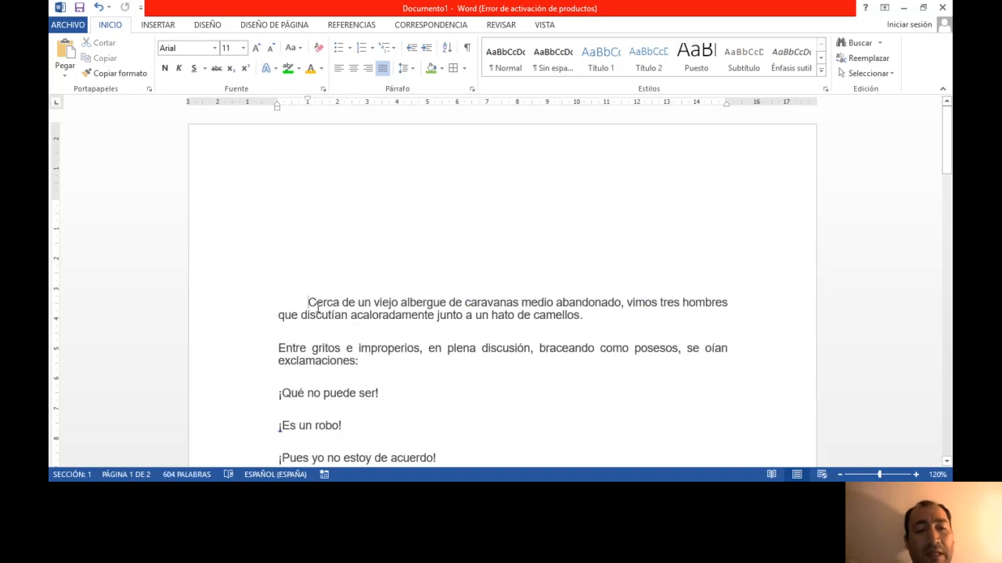
key("ctrl+z")
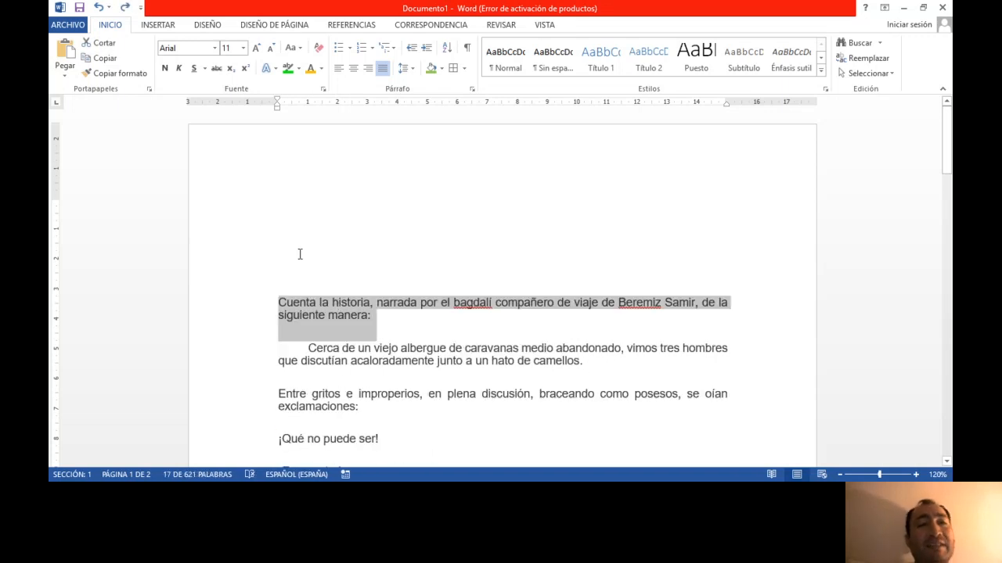
left_click(318, 259)
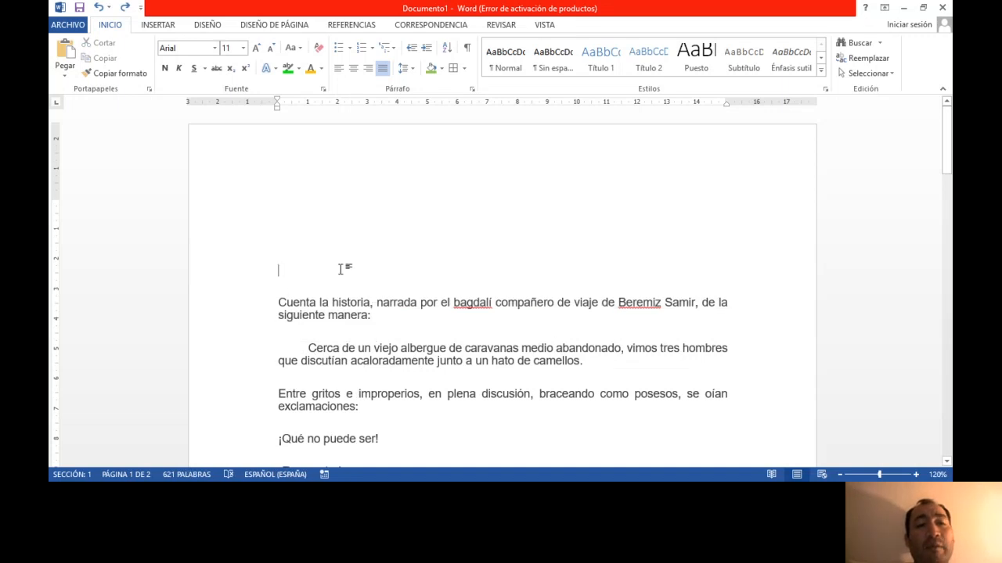
- Copy the "Cuenta la historia" paragraph, paste it on the empty first line, and undo the paste
double_click(165, 307)
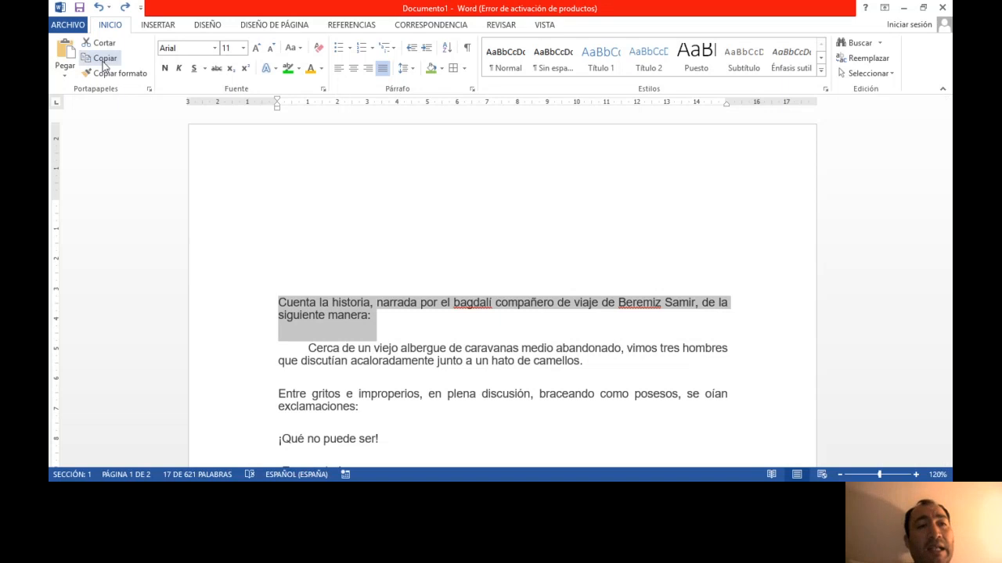
left_click(103, 61)
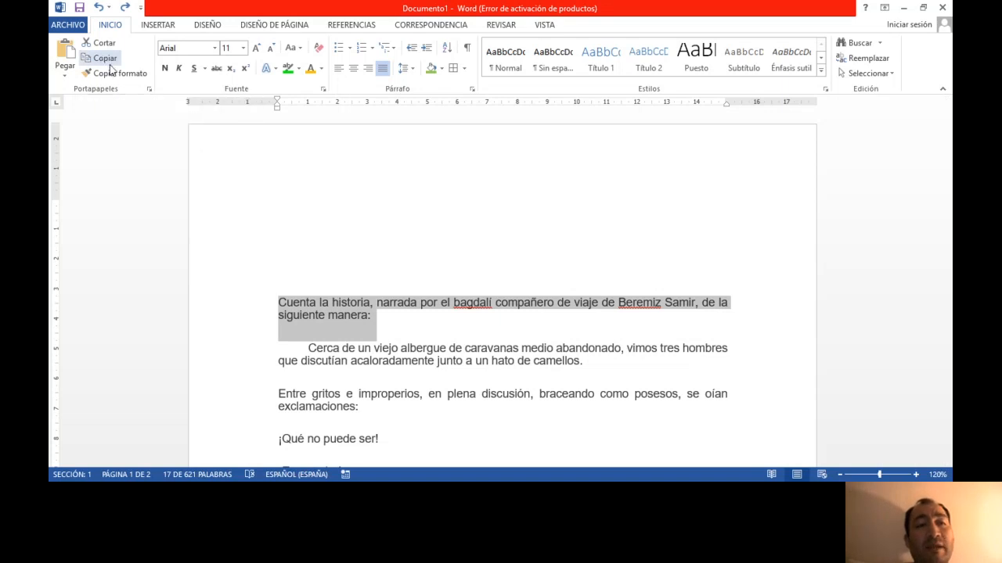
left_click(317, 200)
key("ctrl+v")
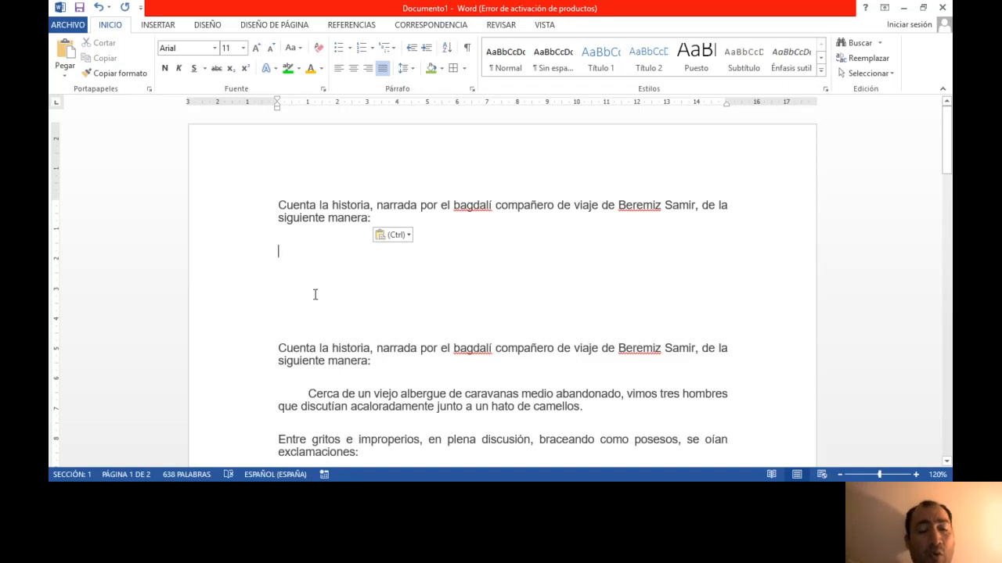
key("ctrl+z")
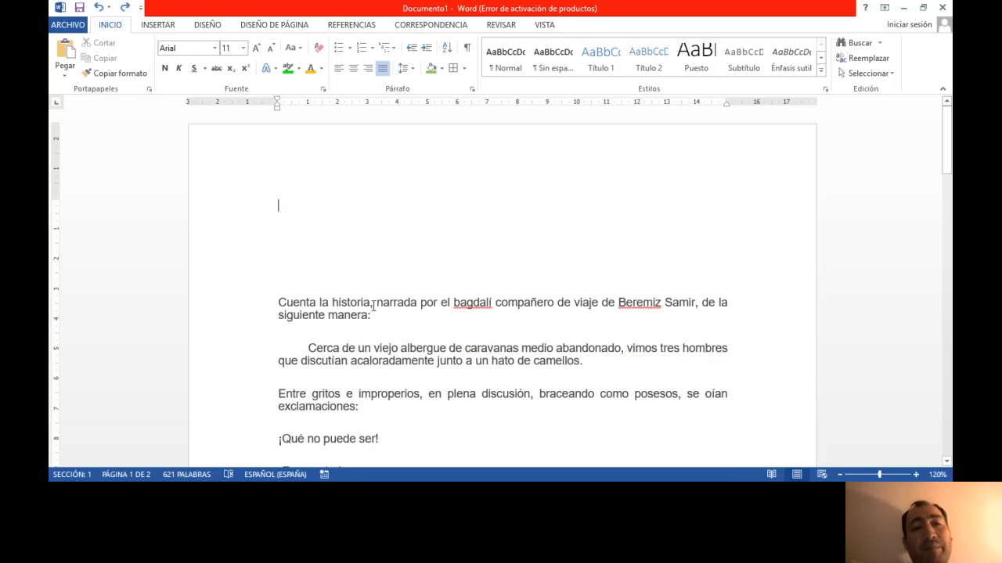
- Paste the copied "Cuenta la historia" paragraph at the start of the empty first line and undo it
left_click_drag(373, 309, 280, 298)
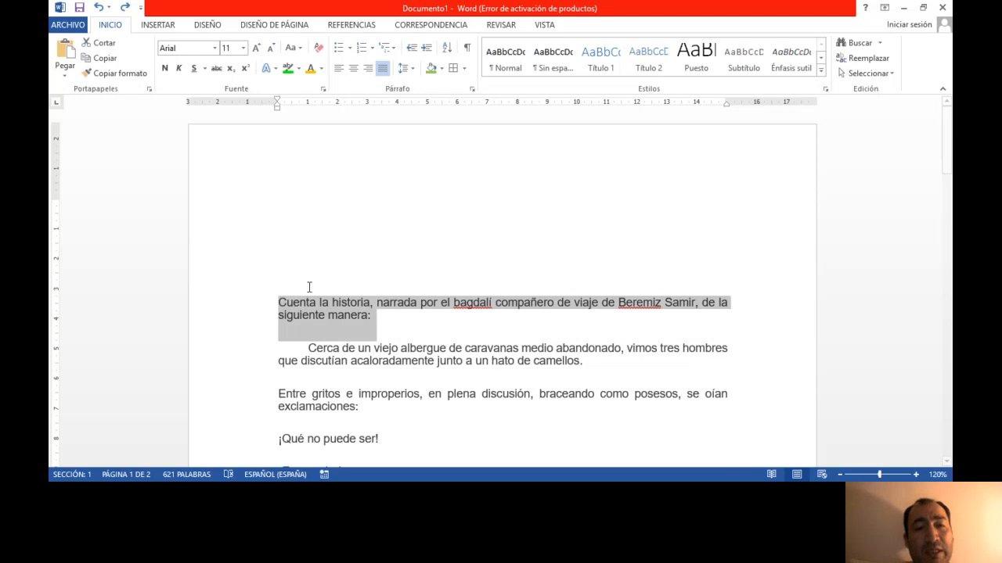
left_click(275, 208)
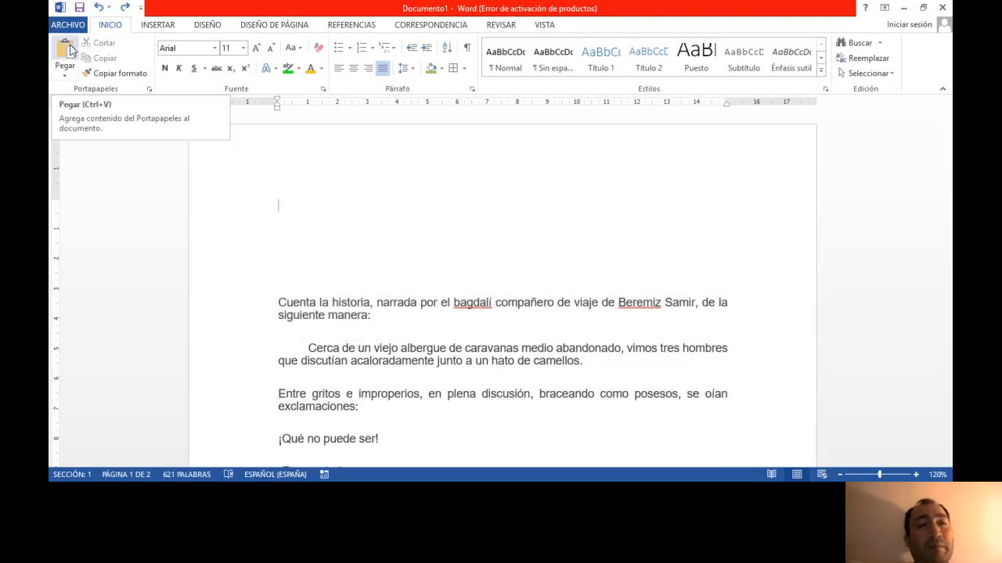
left_click(69, 49)
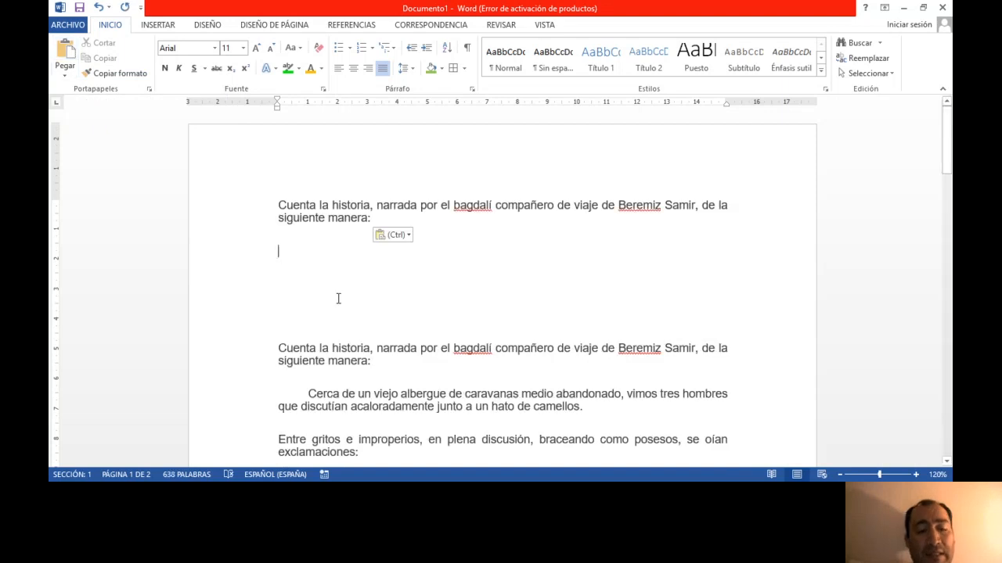
key("ctrl+z")
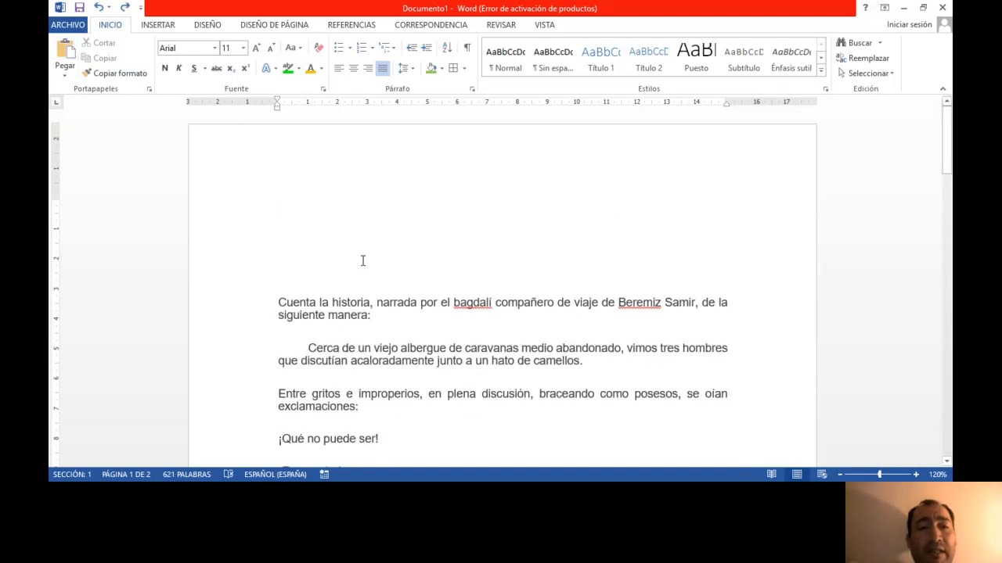
- Preview the paste options, including keeping text only, on the selected "Cuenta la historia" paragraph without changing the text
left_click_drag(380, 314, 291, 301)
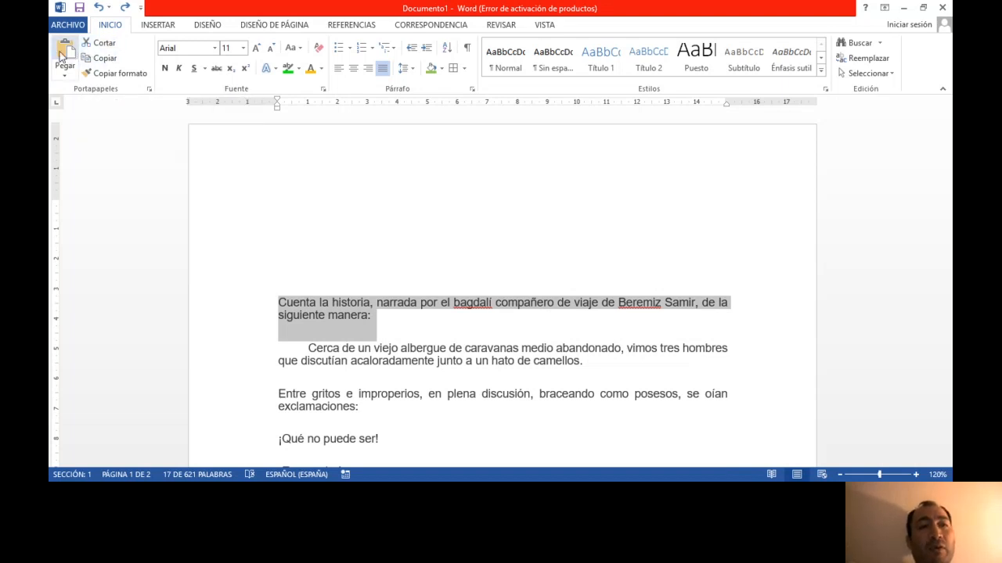
right_click(332, 310)
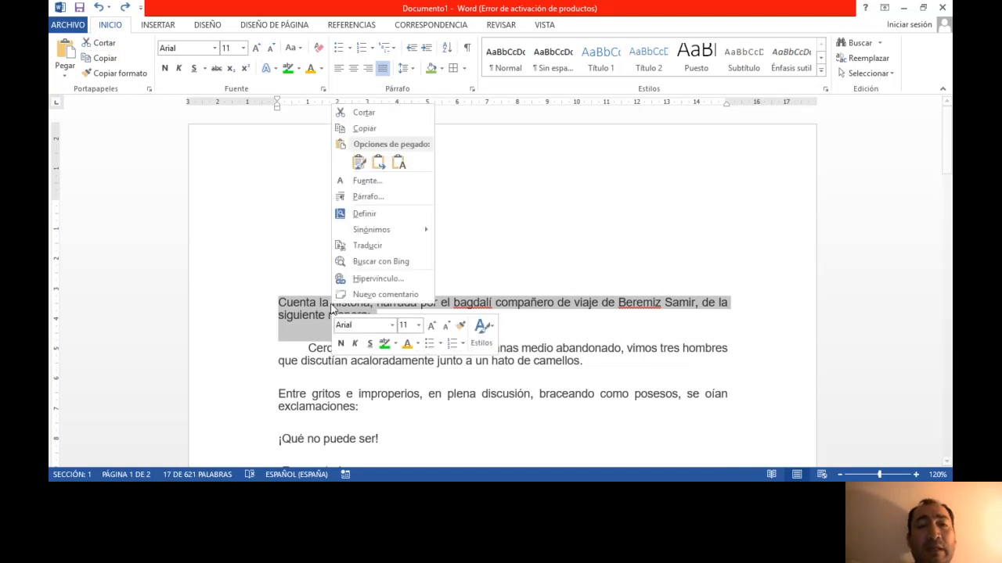
left_click(358, 162)
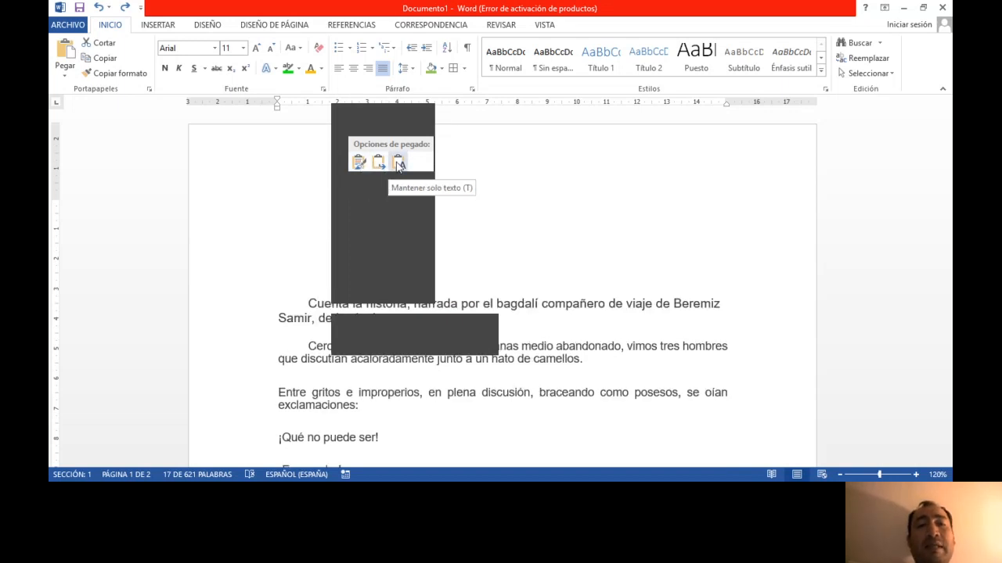
left_click(399, 162)
left_click(304, 206)
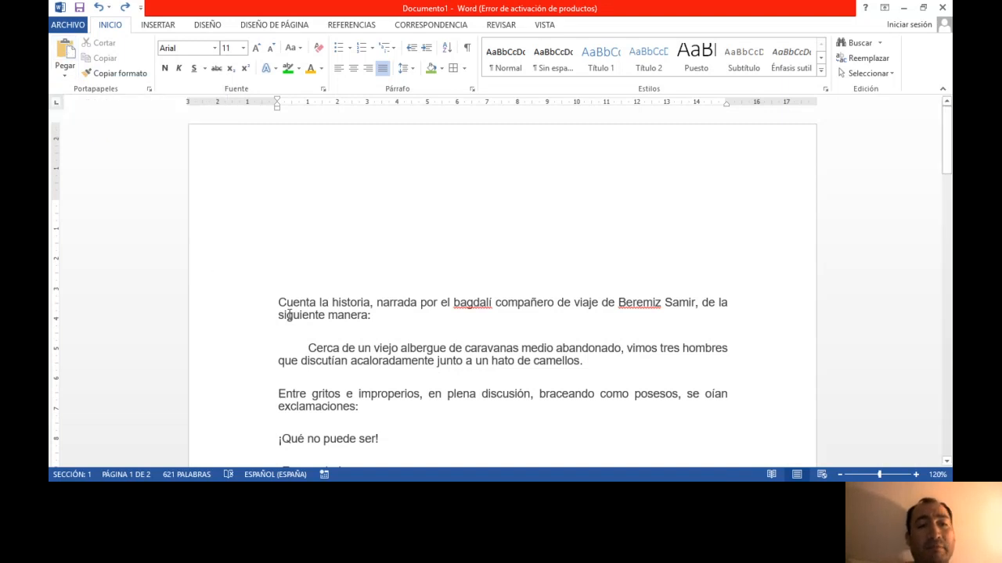
- Copy the "Cuenta la historia" paragraph again, paste the duplicate at the top of the page, and undo the paste
left_click_drag(278, 303, 382, 313)
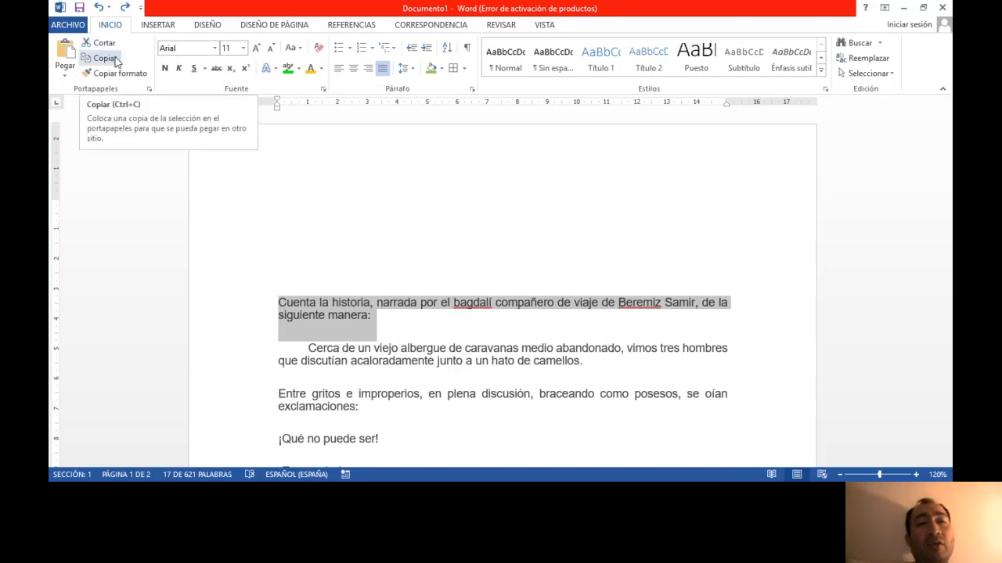
left_click(283, 241)
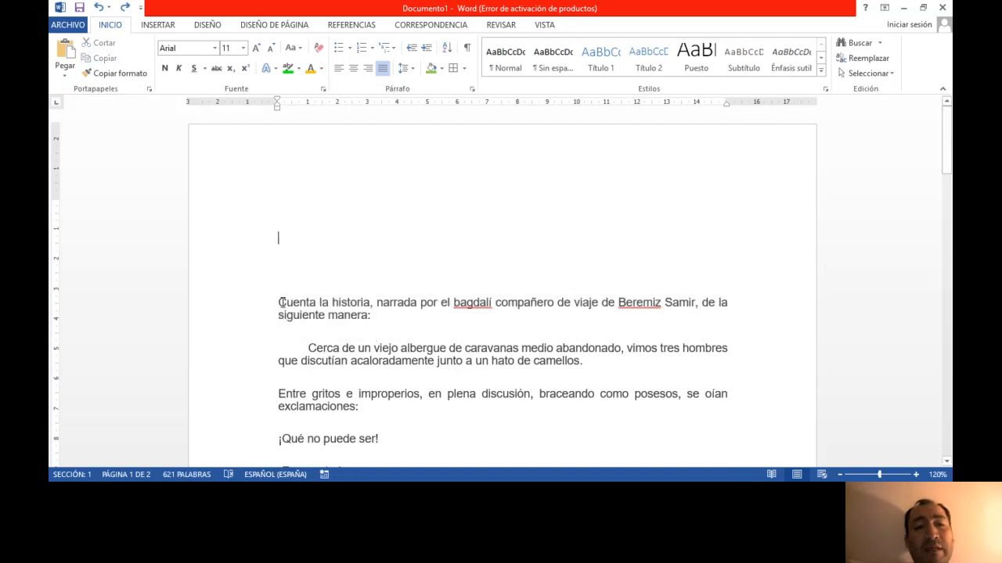
left_click_drag(280, 302, 370, 315)
key("ctrl+c")
left_click(313, 207)
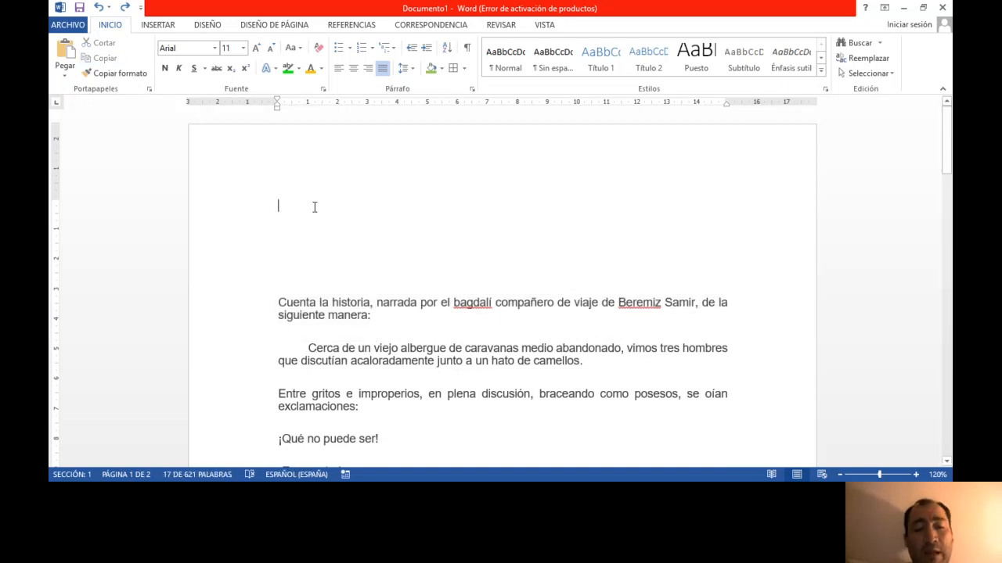
key("ctrl+v")
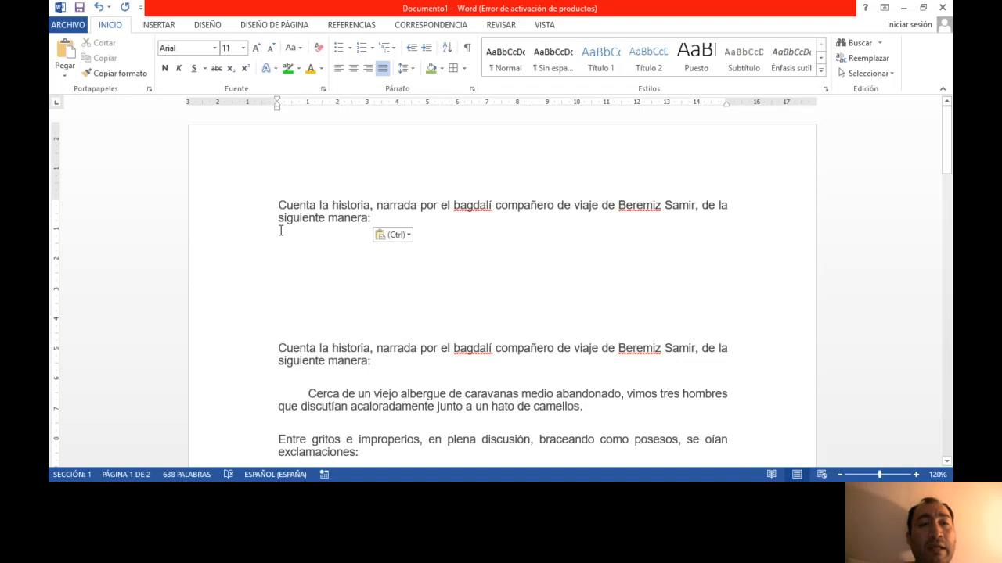
key("ctrl+z")
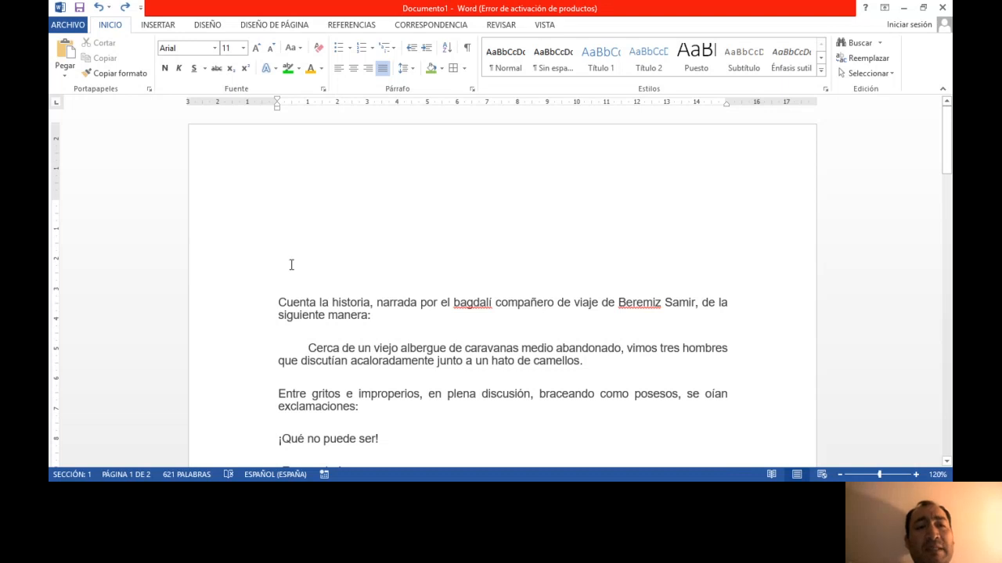
- Copy the formatting of the "Cuenta la historia" paragraph onto the "Cerca de un viejo albergue" paragraph and undo it
left_click(279, 304)
left_click(306, 350)
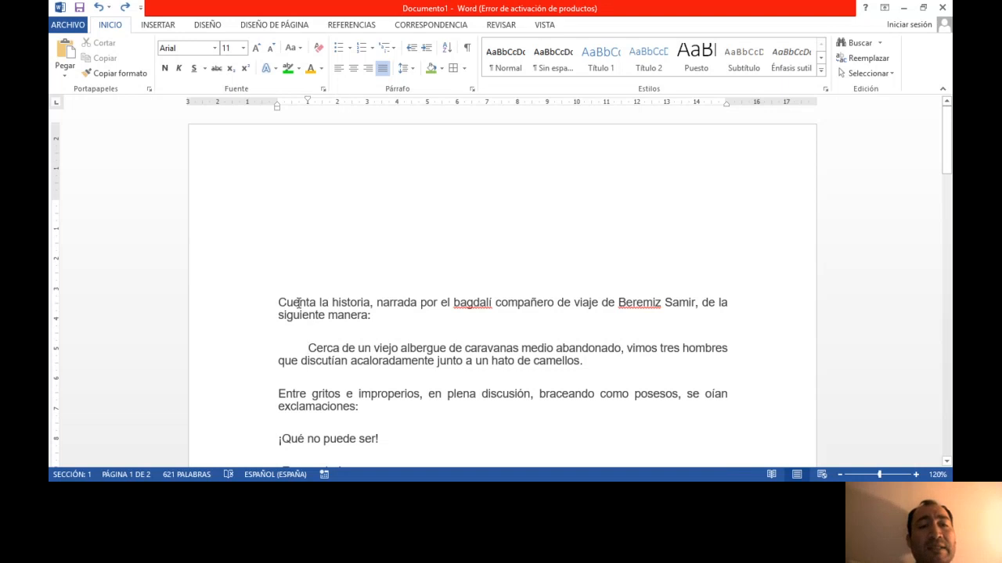
left_click(341, 302)
left_click(309, 302)
left_click(90, 72)
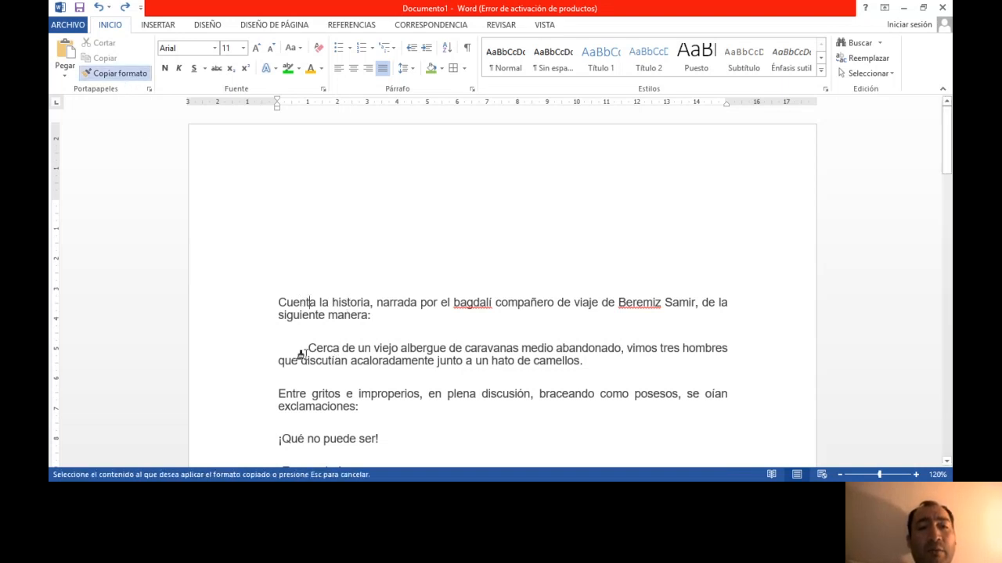
left_click_drag(304, 347, 580, 367)
left_click(347, 360)
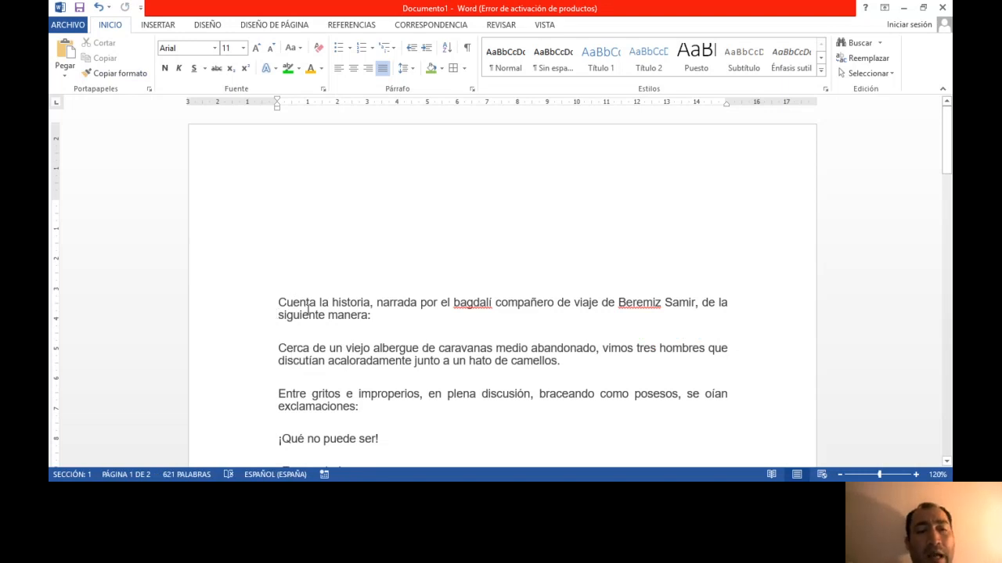
key("ctrl+z")
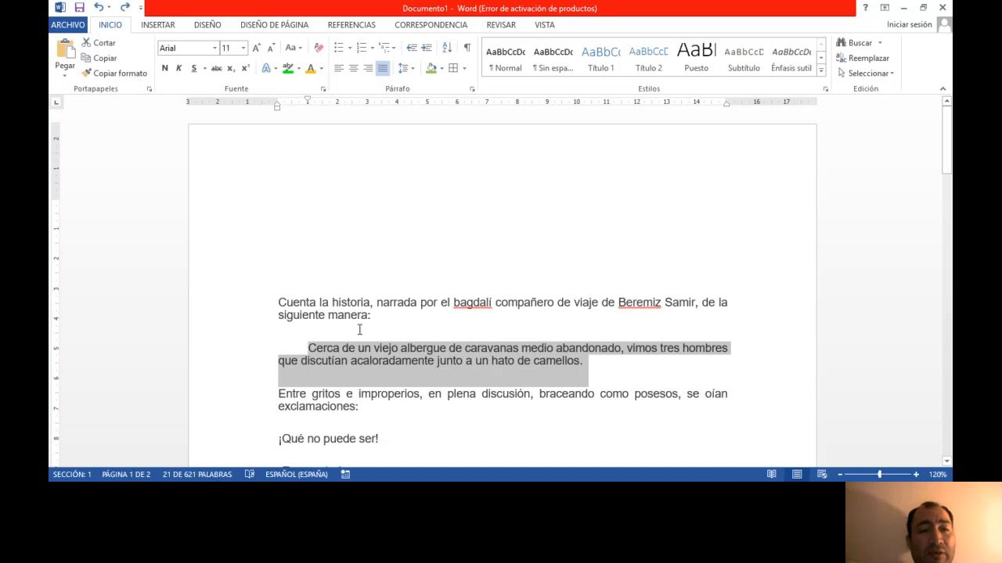
- Copy the first-line indent formatting of the "Cerca de un viejo albergue" paragraph onto the "Cuenta la historia" paragraph
left_click(342, 353)
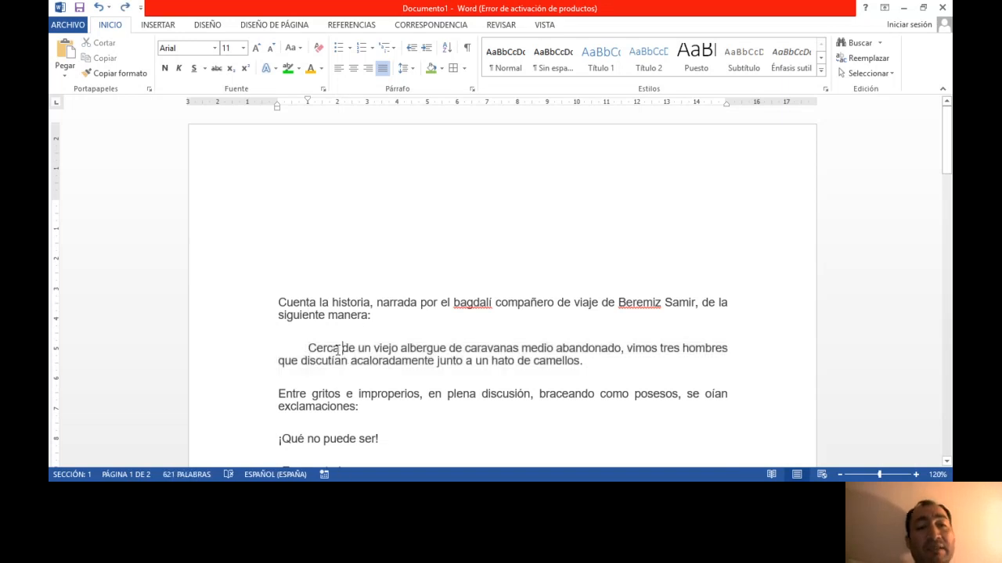
left_click(119, 74)
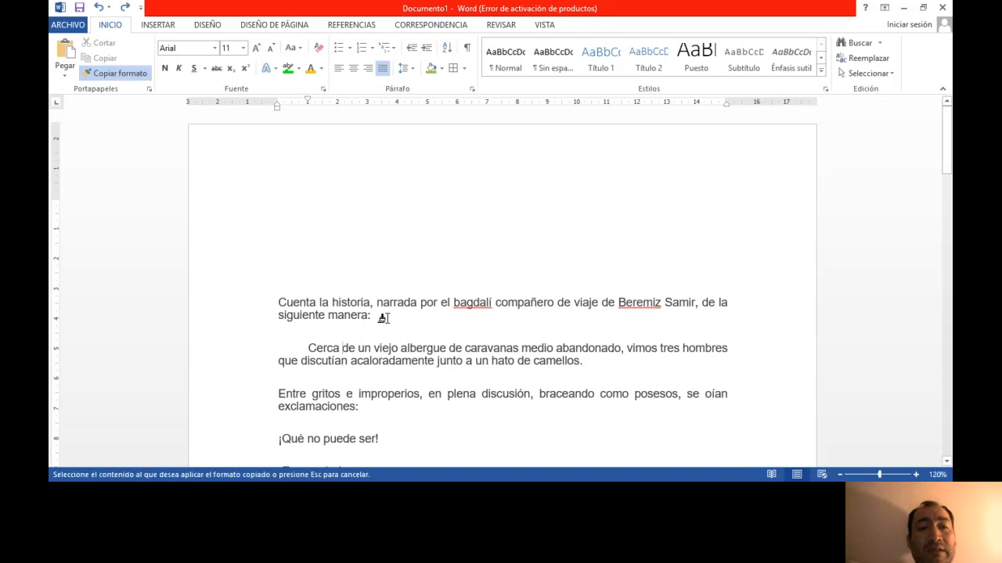
left_click_drag(383, 318, 279, 302)
left_click(308, 317)
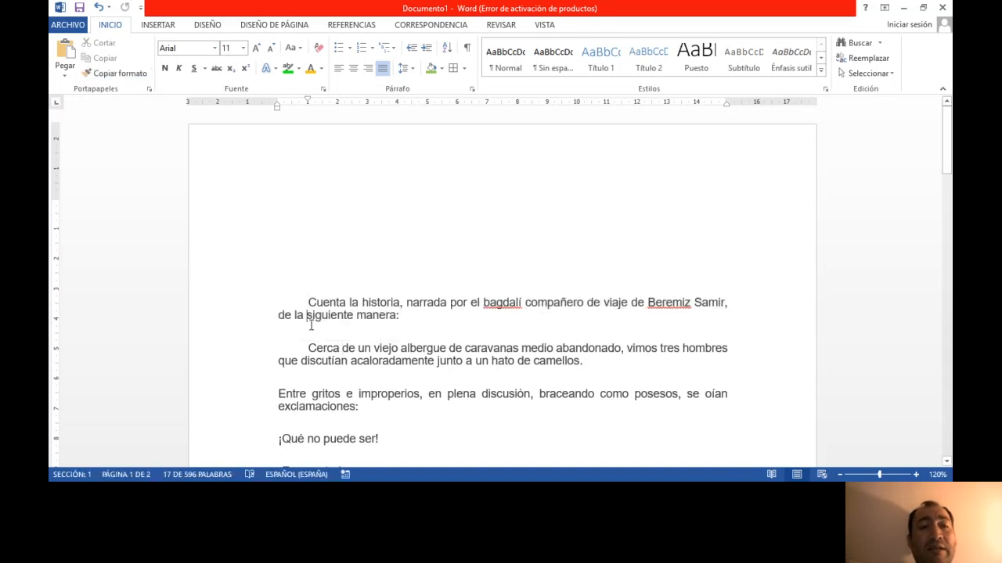
- Undo the indent formatting copied onto the "Cuenta la historia" paragraph and deselect the text
key("ctrl+z")
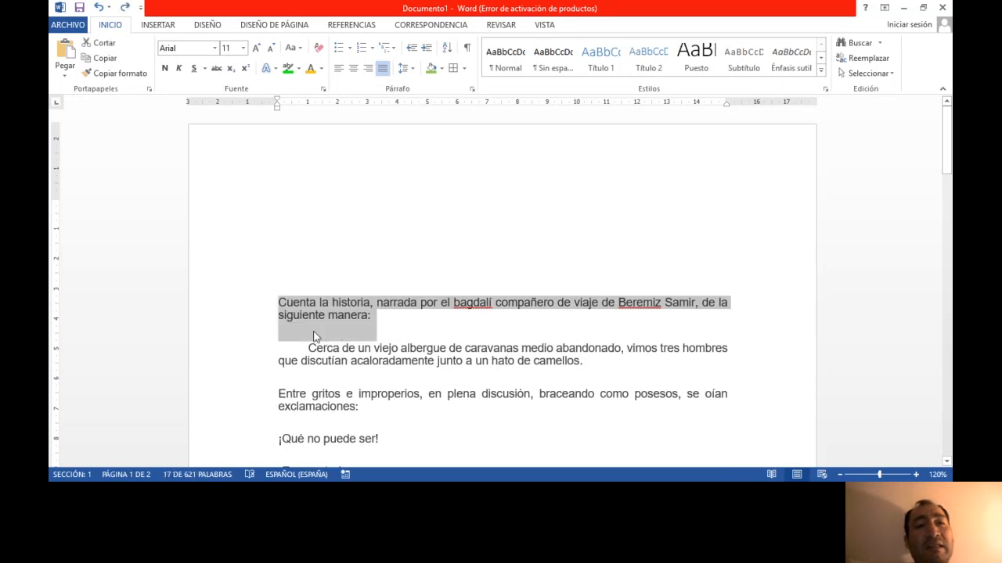
left_click(123, 76)
left_click(316, 313)
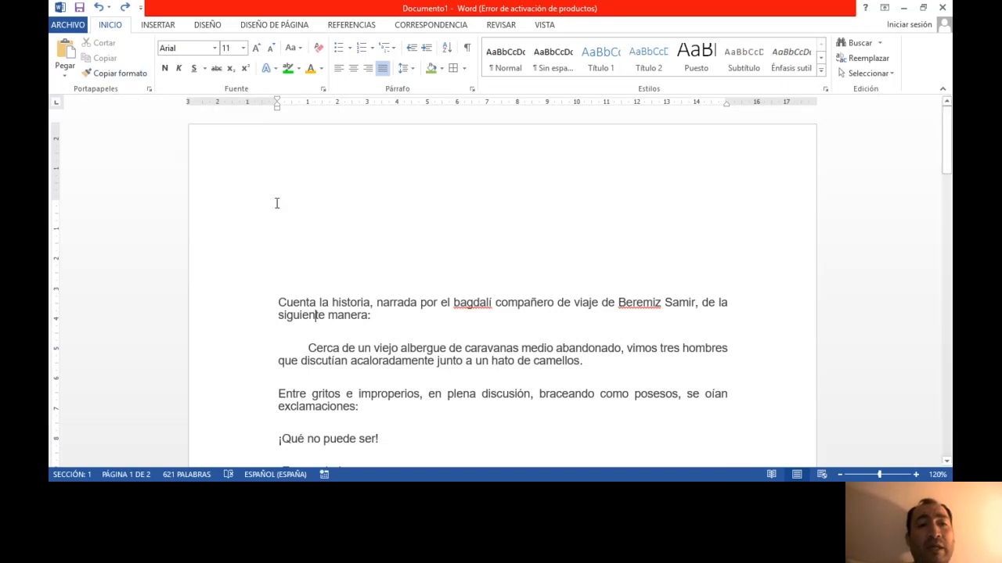
left_click(290, 271)
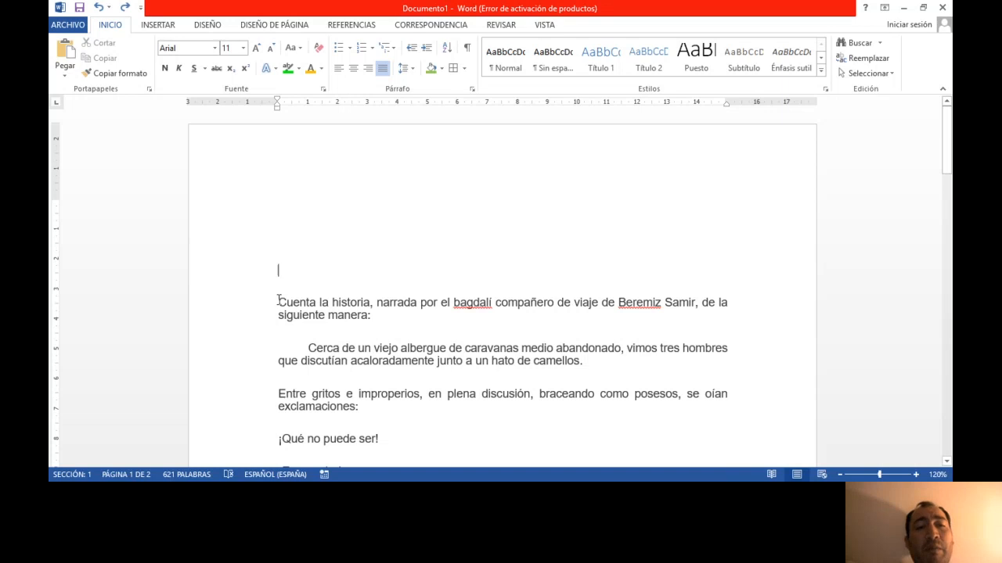
- Select the "Cuenta la historia" paragraph and browse the available fonts without applying any
left_click_drag(278, 302, 373, 313)
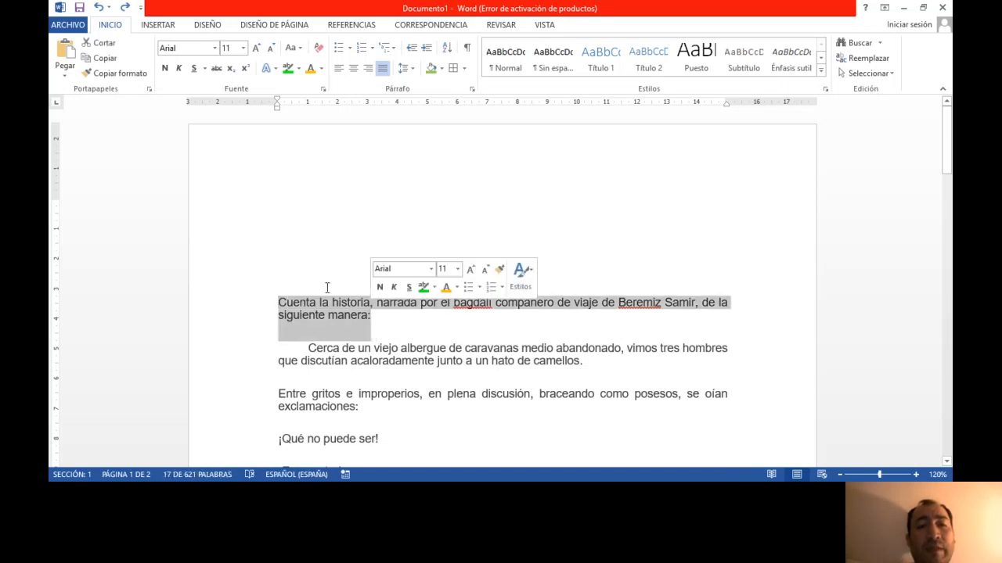
left_click(215, 48)
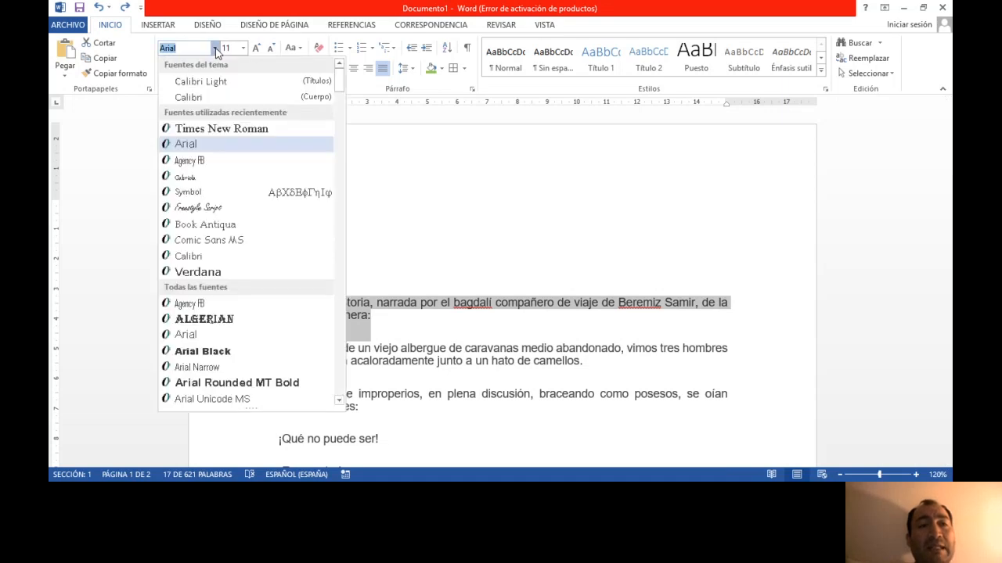
left_click_drag(338, 83, 340, 99)
scroll(337, 131, "down", 5)
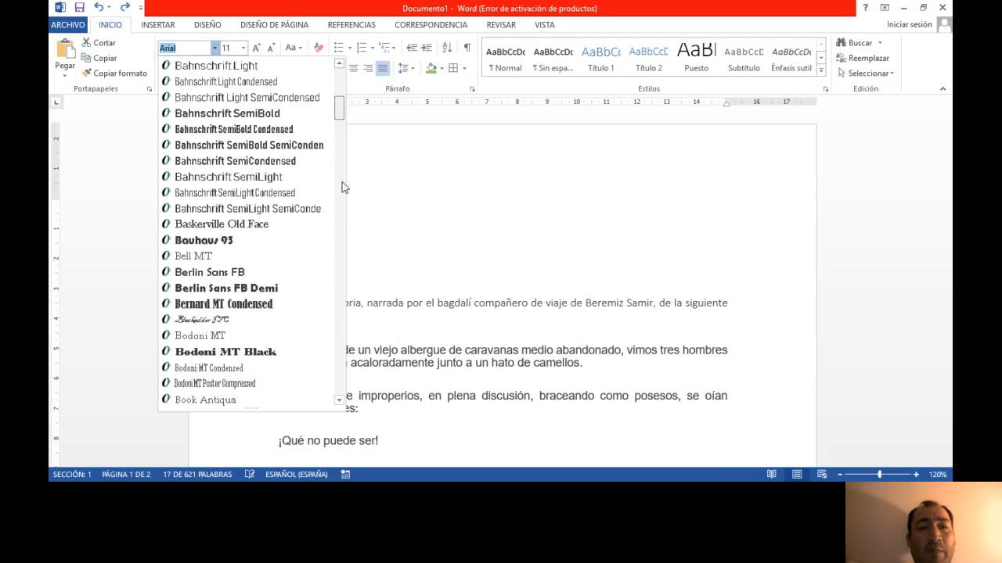
scroll(340, 160, "down", 8)
mouse_move(338, 147)
left_mouse_down()
mouse_move(339, 200)
mouse_move(337, 146)
left_mouse_up()
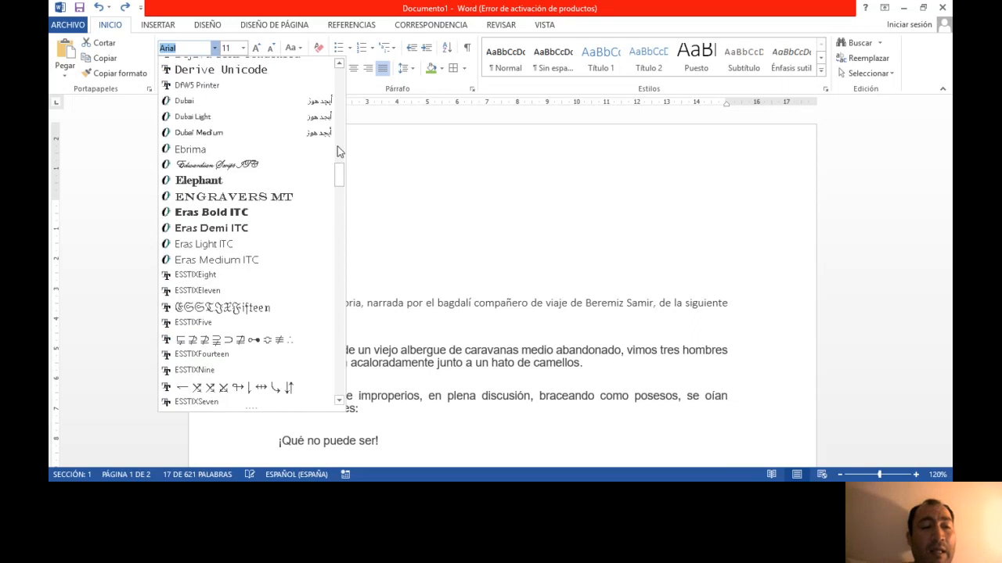
key("Escape")
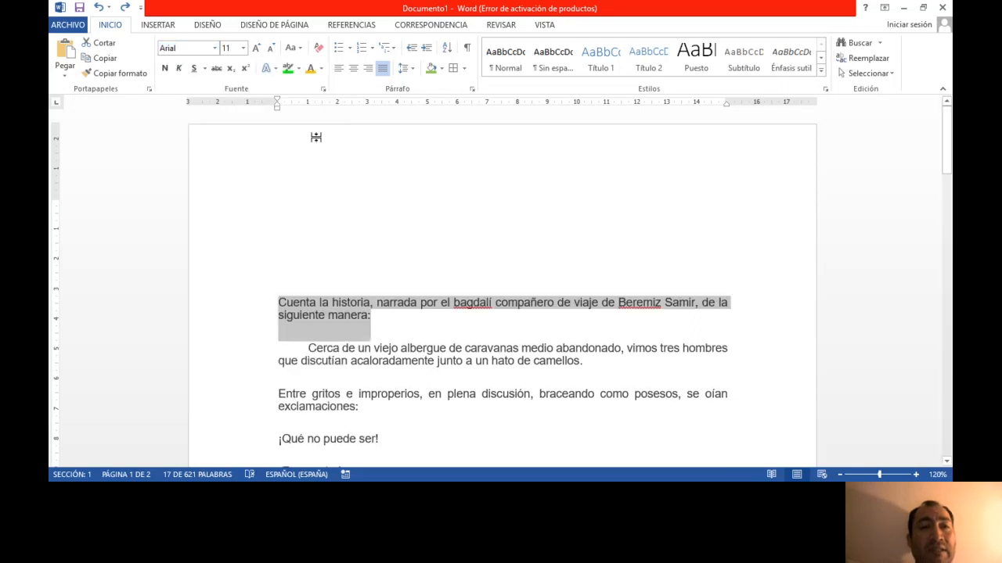
left_click(182, 47)
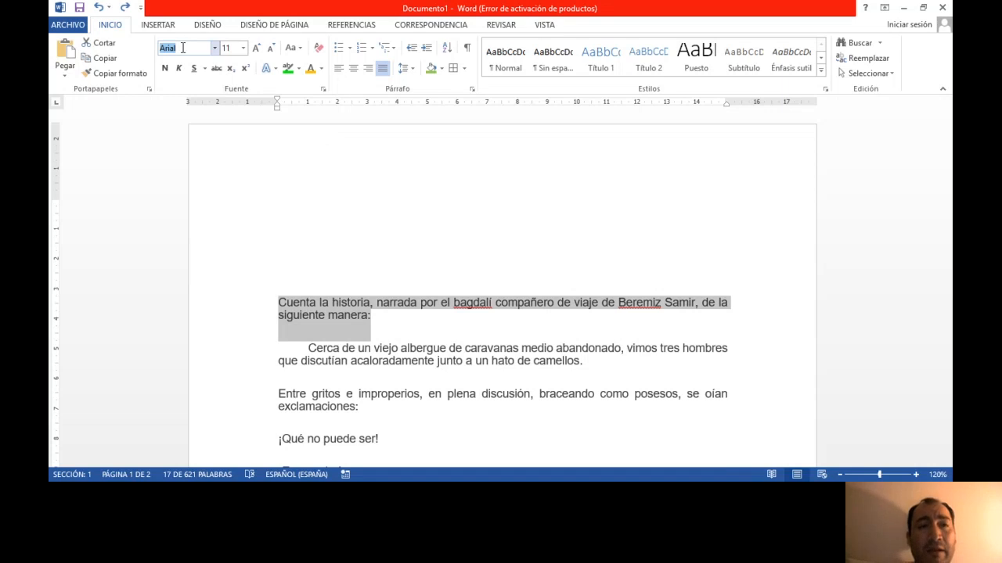
type("Time")
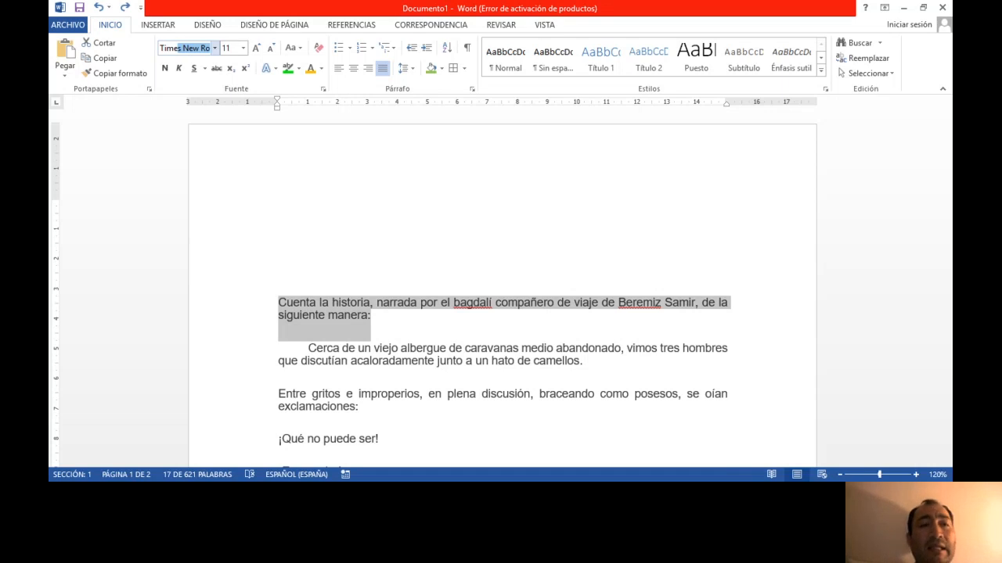
key("Escape")
- Change the font of the selected "Cuenta la historia" paragraph to Courier New
key("ctrl+shift+f")
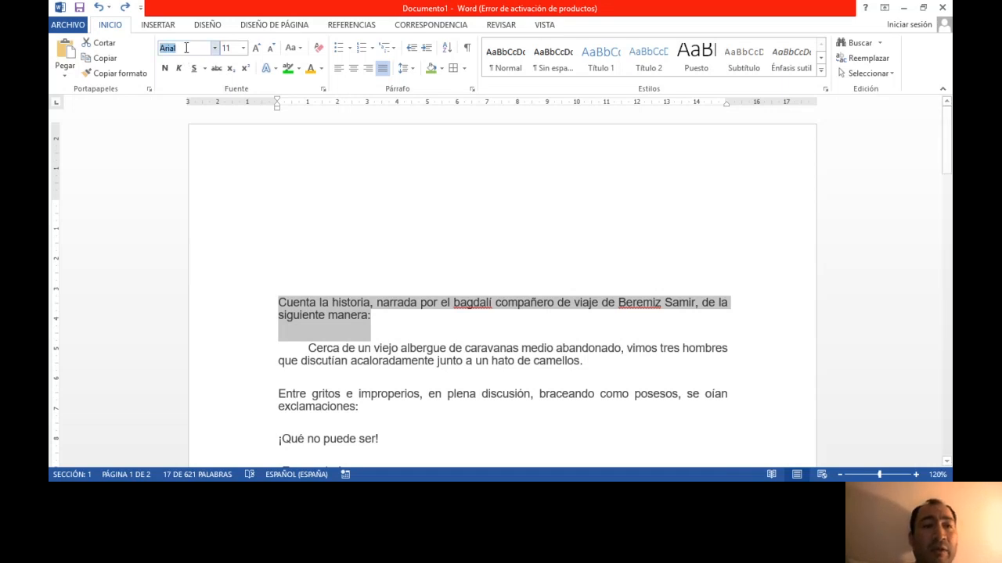
key("Up")
key("Up")
key("BackSpace")
key("BackSpace")
key("BackSpace")
type("urier New")
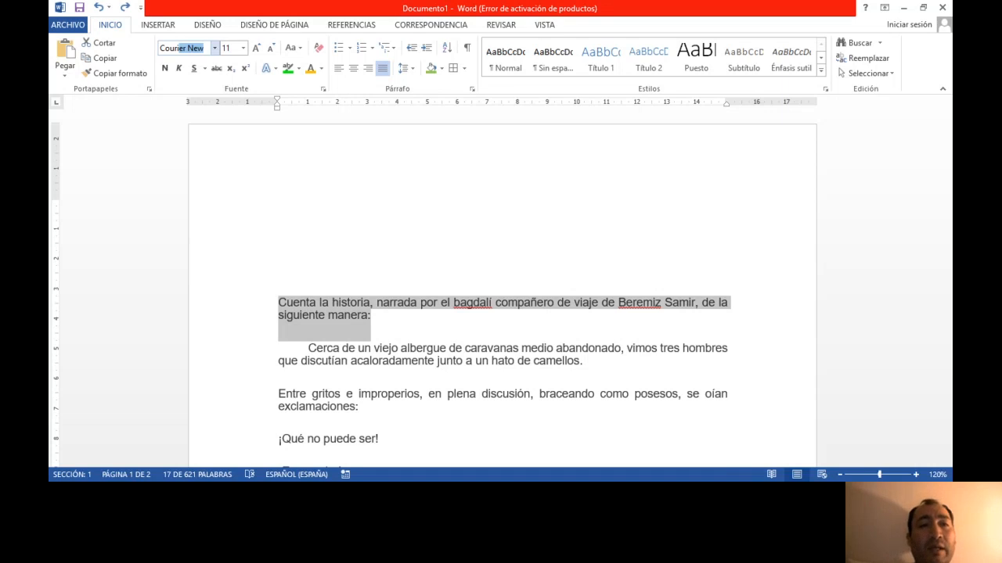
key("Return")
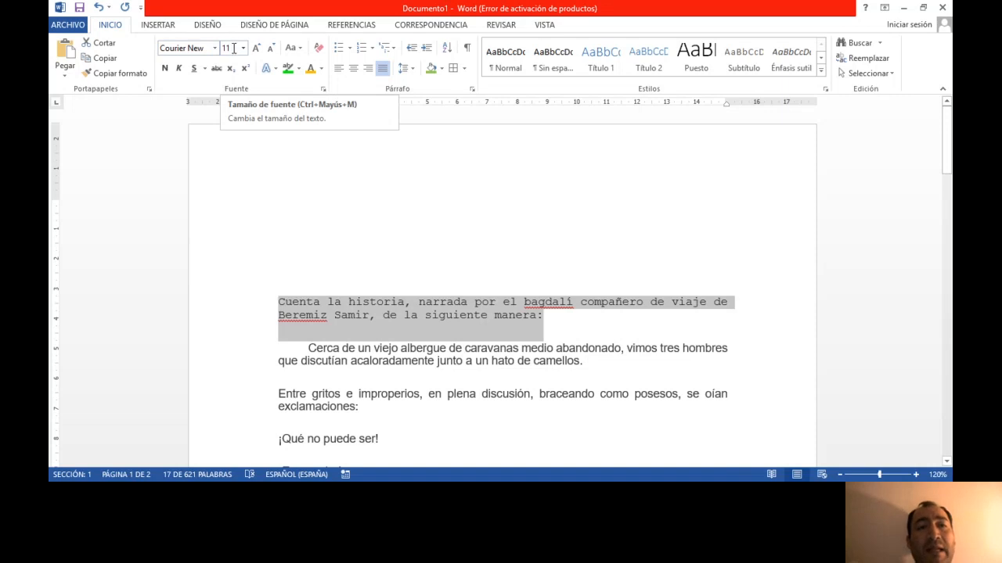
- Set the font size of the "Cuenta la historia" paragraph to 24 and replace it with a custom size of 13
left_click(244, 48)
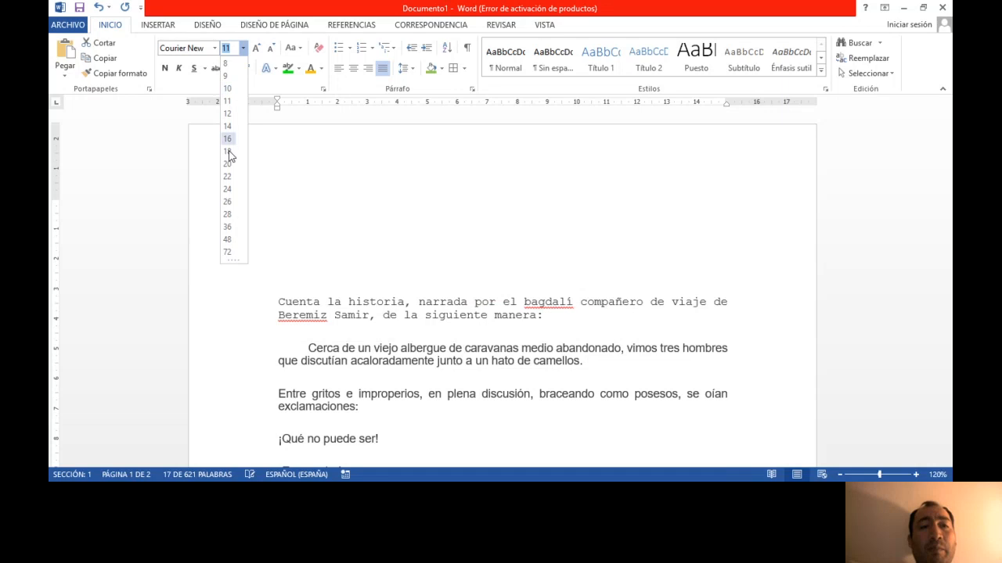
left_click(230, 190)
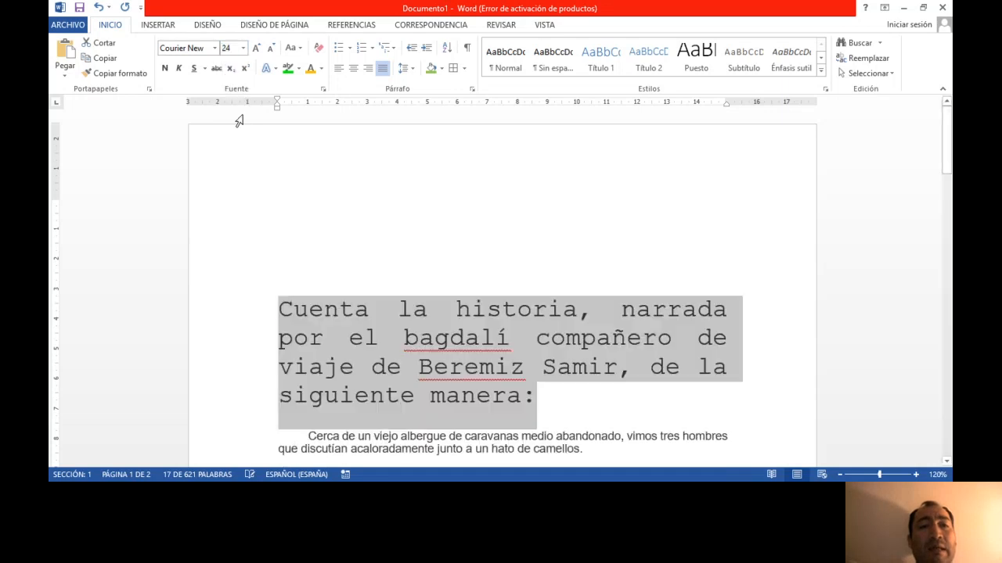
left_click(243, 48)
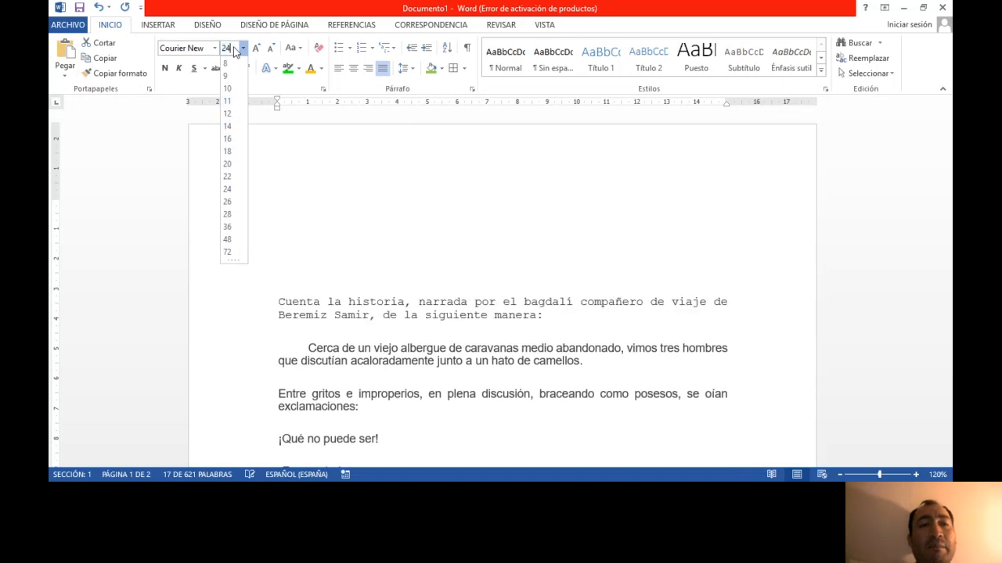
type("13")
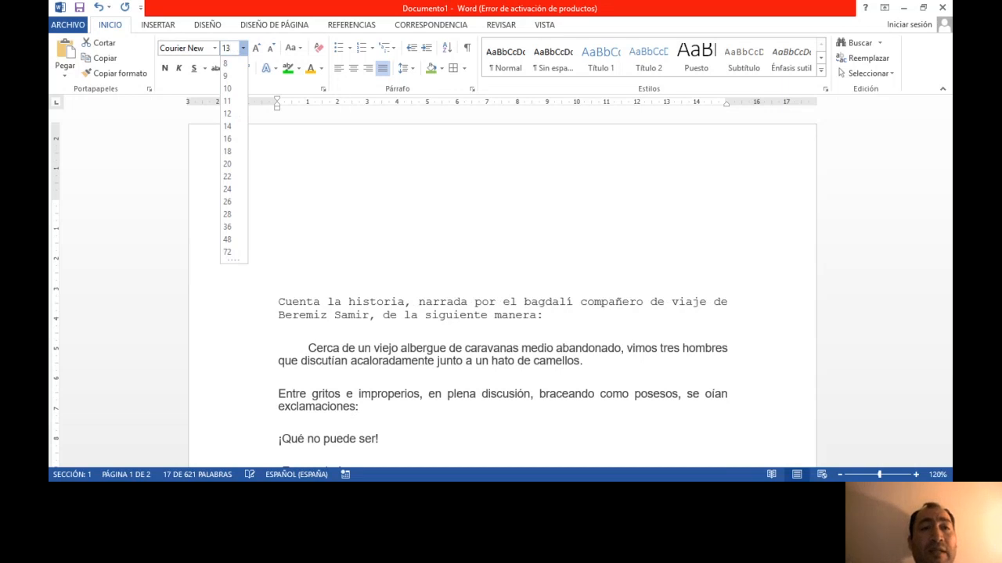
key("Return")
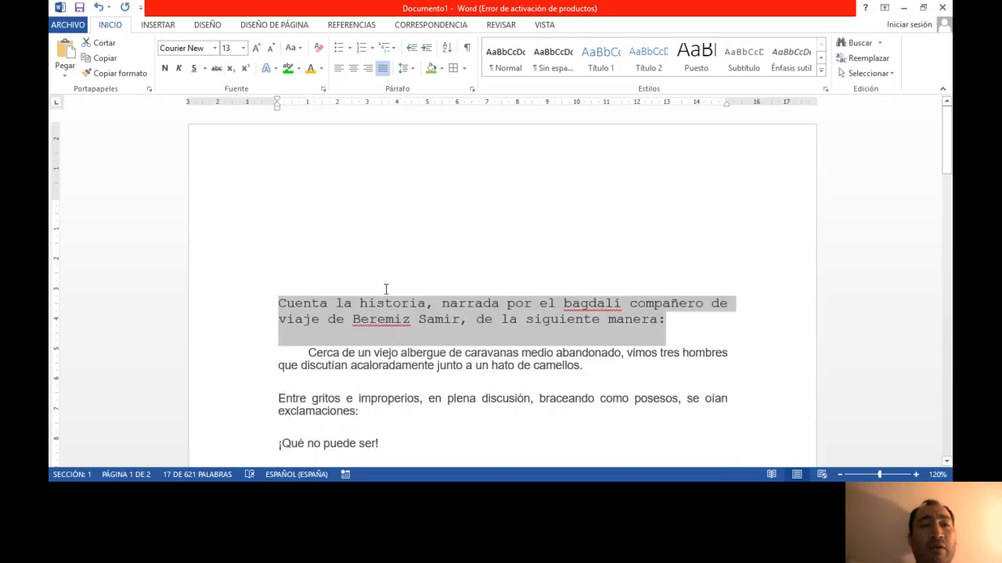
- Enlarge the font of the "Cuenta la historia" paragraph step by step up to size 26
left_click(255, 49)
left_click(256, 49)
left_click(256, 48)
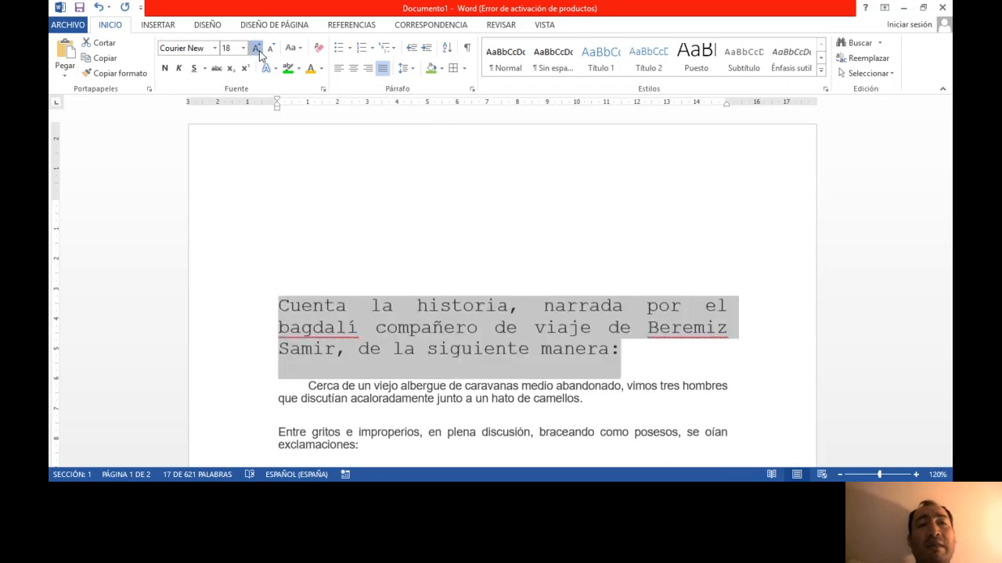
left_click(259, 51)
left_click(258, 51)
left_click(258, 51)
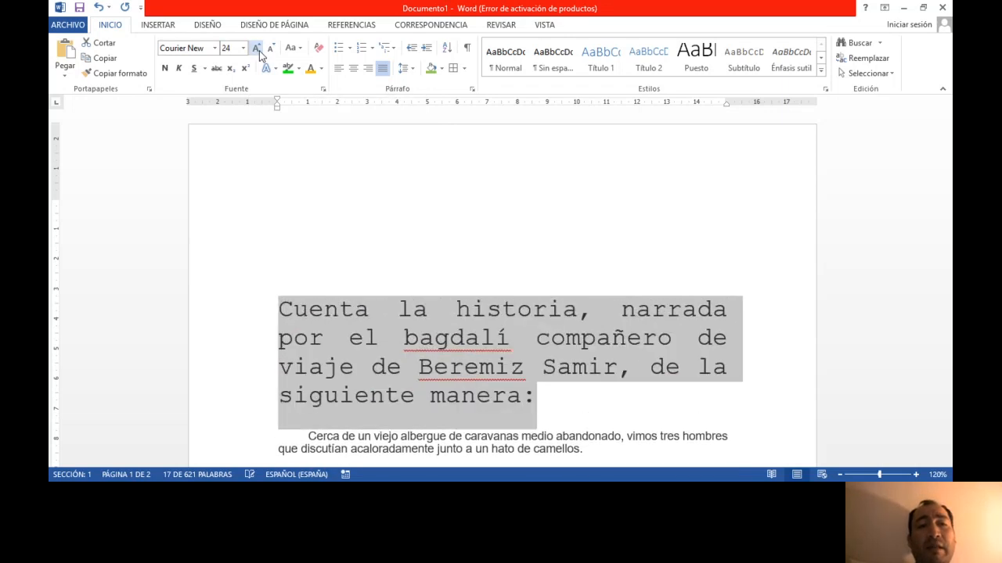
left_click(257, 49)
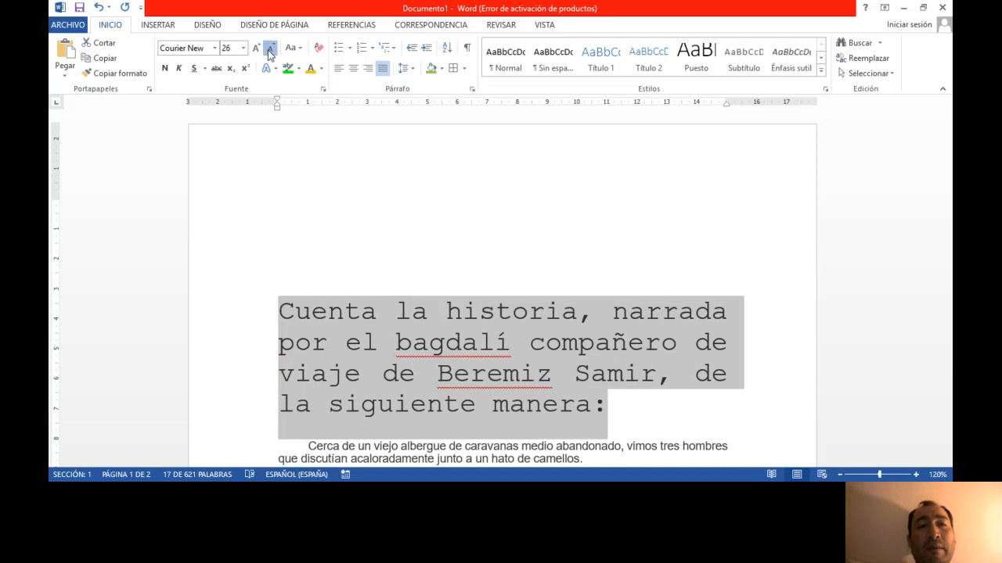
- Shrink the font of the "Cuenta la historia" paragraph step by step down to size 14 and deselect it
left_click(269, 52)
left_click(269, 51)
left_click(269, 52)
left_click(269, 52)
left_click(269, 51)
left_click(269, 51)
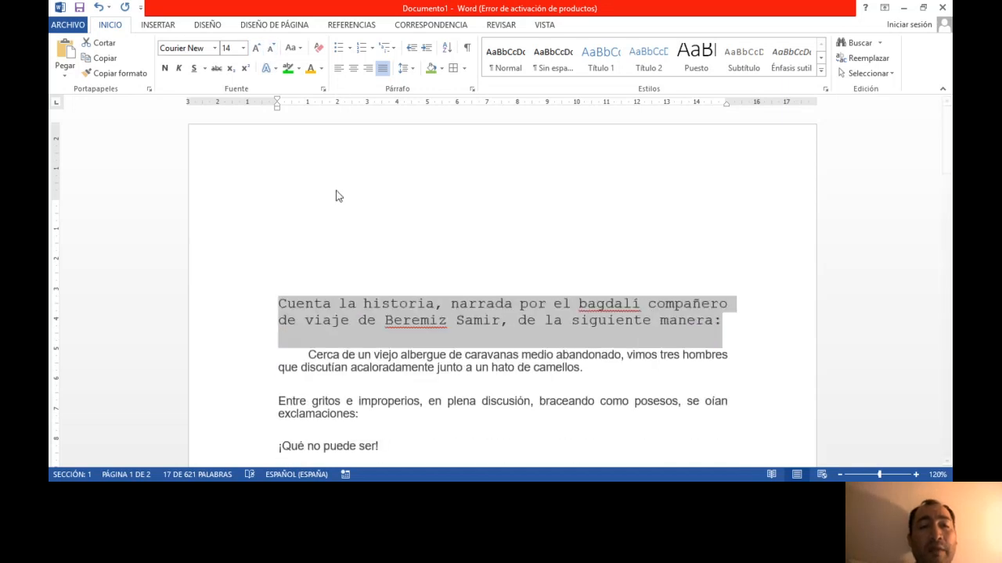
left_click(384, 311)
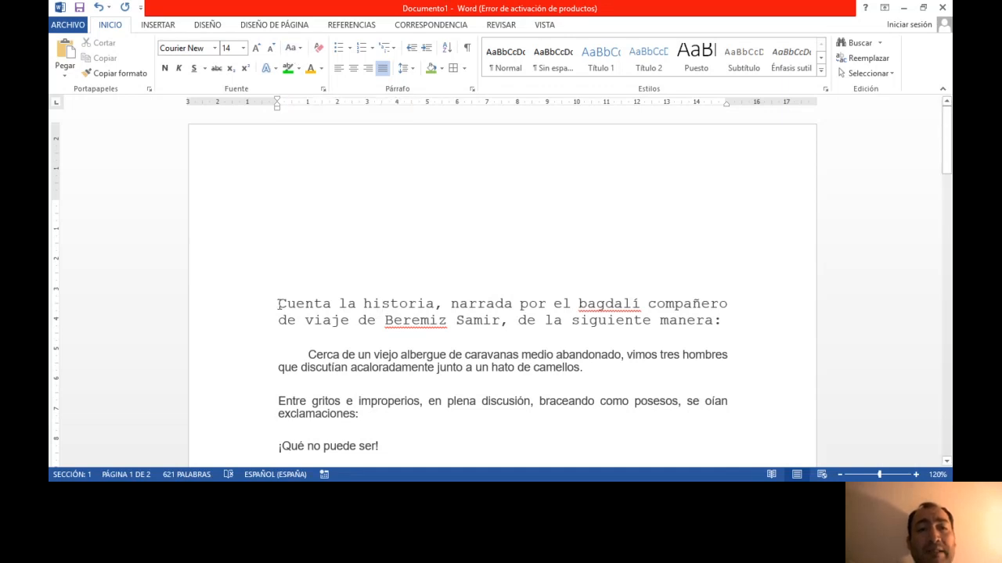
- Select the whole "Cuenta la historia" paragraph and convert it to lowercase, followed by uppercase
left_click_drag(279, 303, 432, 305)
left_click_drag(518, 307, 737, 321)
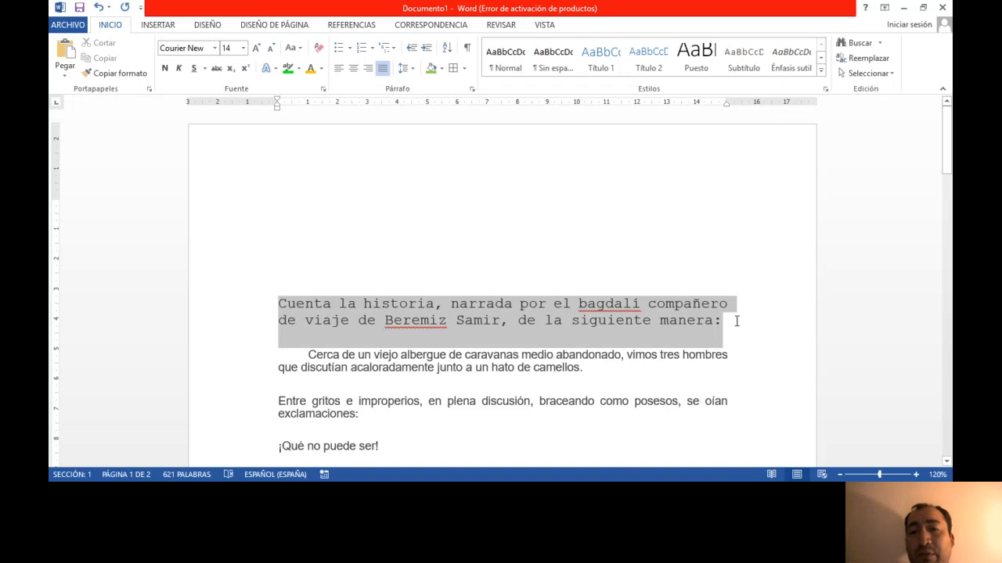
left_click(299, 49)
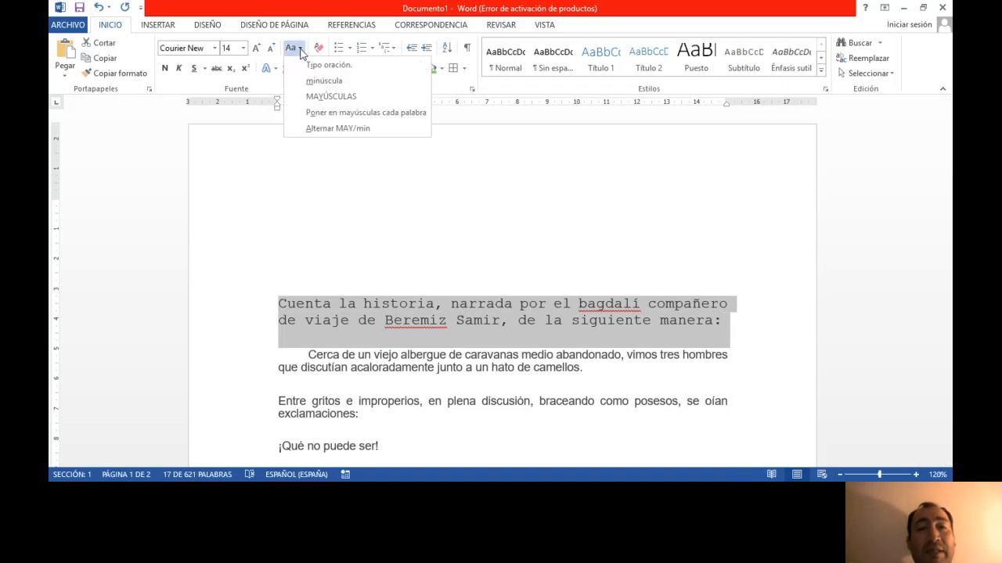
left_click(350, 82)
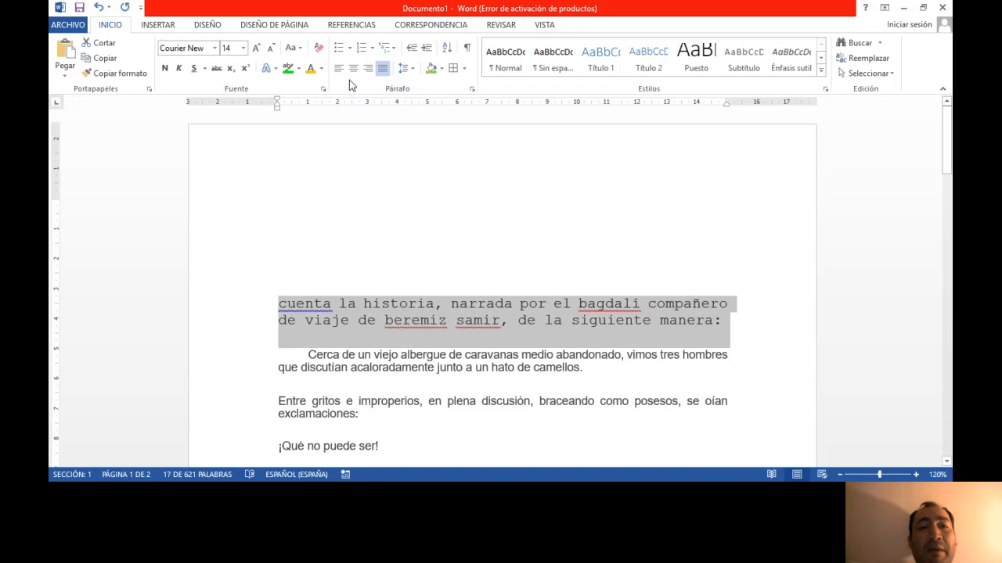
left_click(302, 49)
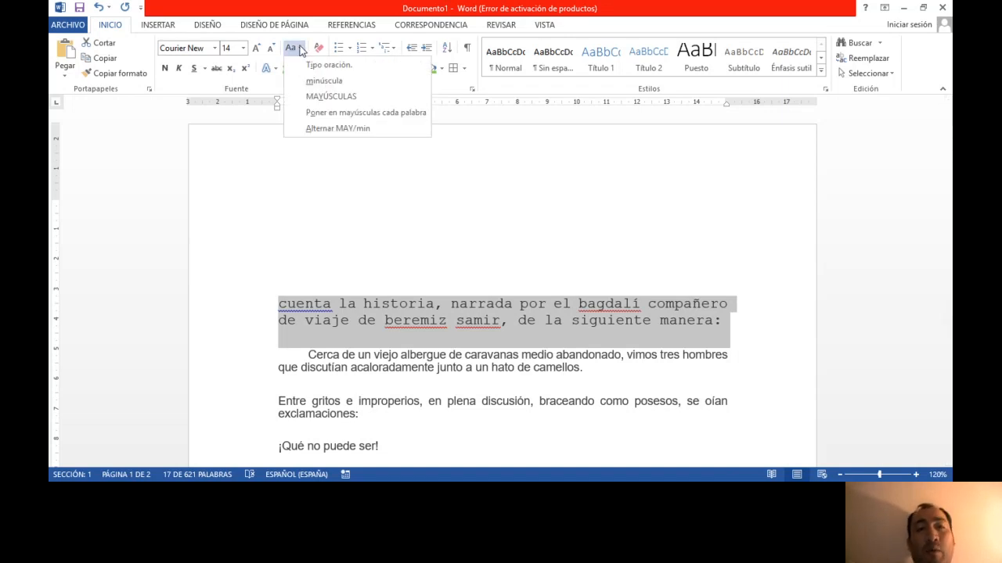
left_click(329, 96)
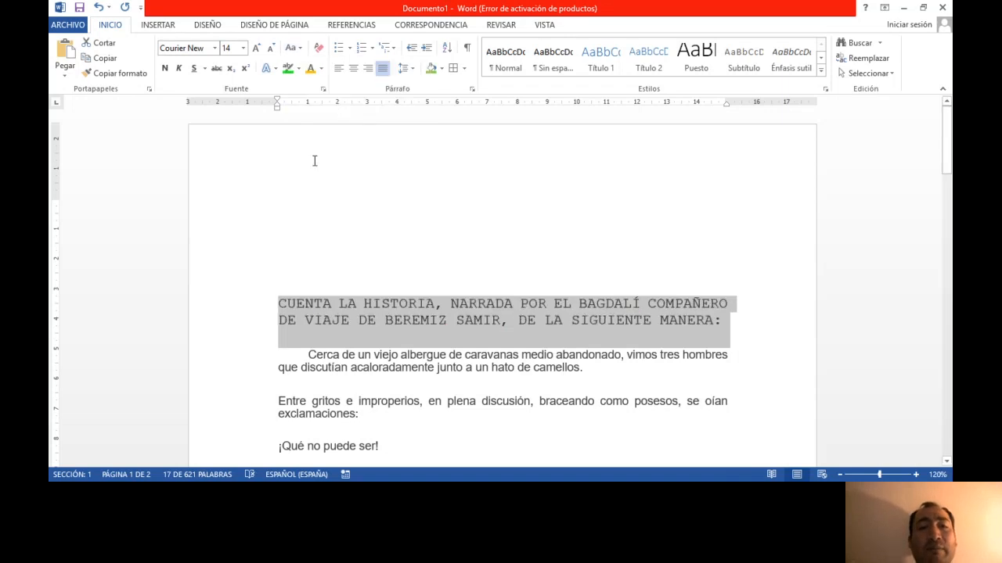
- Apply sentence case to the "Cuenta la historia" paragraph, followed by capitalizing each word
left_click(294, 48)
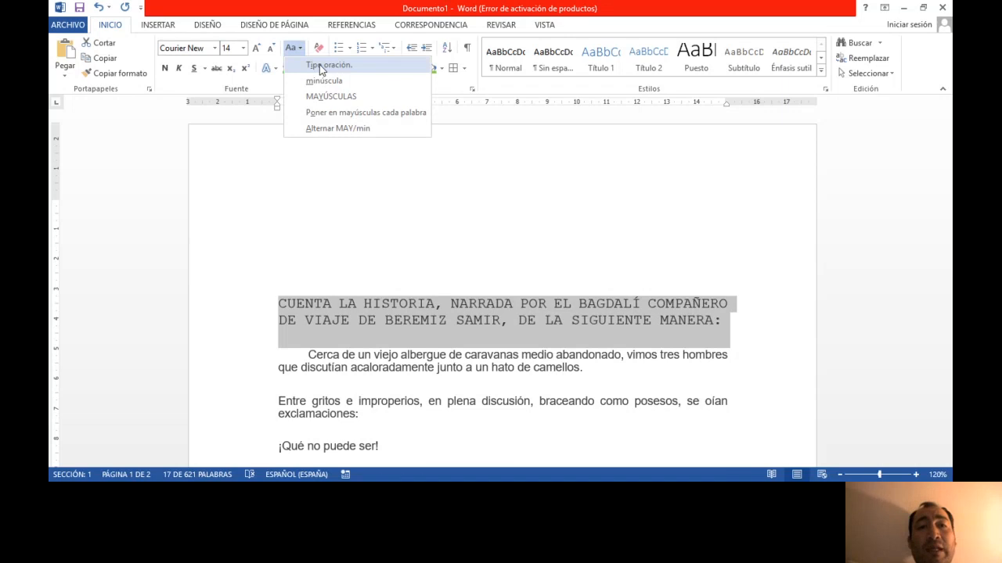
left_click(319, 64)
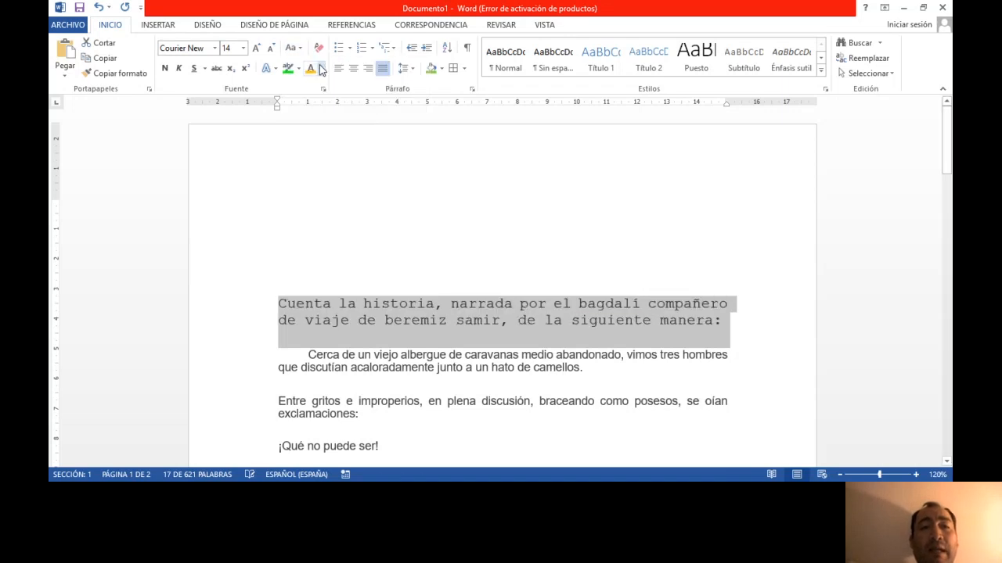
left_click(292, 48)
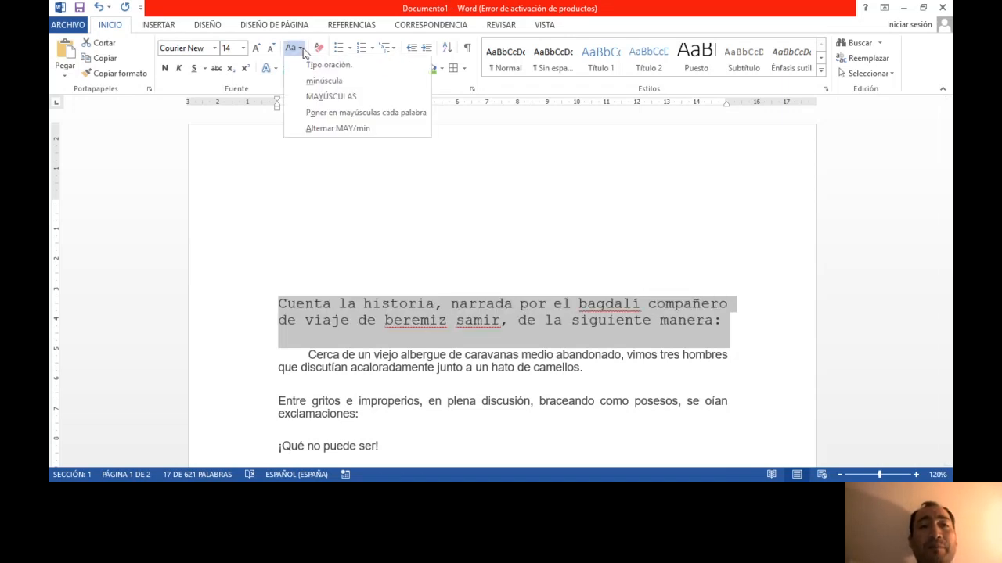
left_click(365, 114)
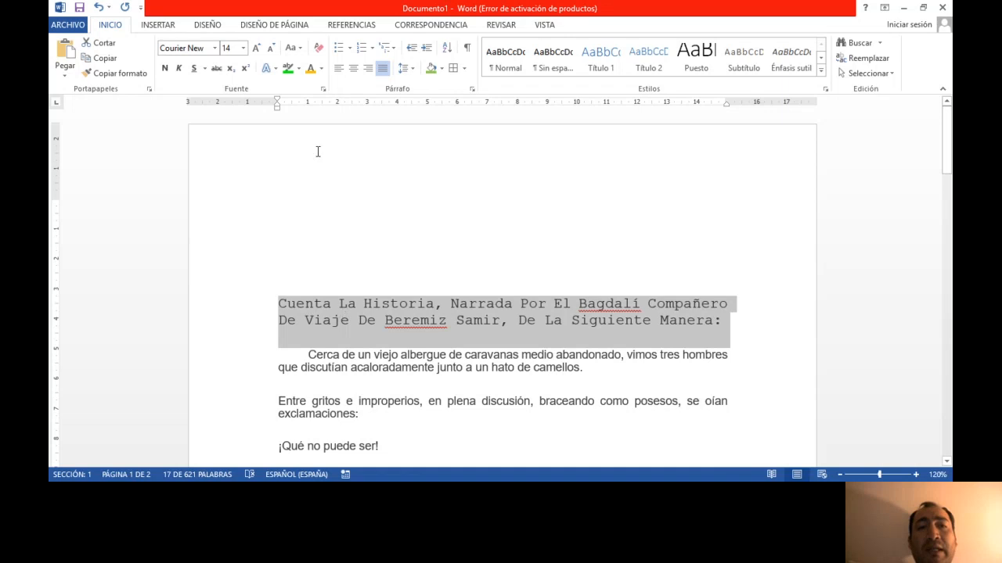
- Apply sentence case to the "Cuenta la historia" paragraph, toggle its upper and lower case twice, and deselect it
left_click(298, 49)
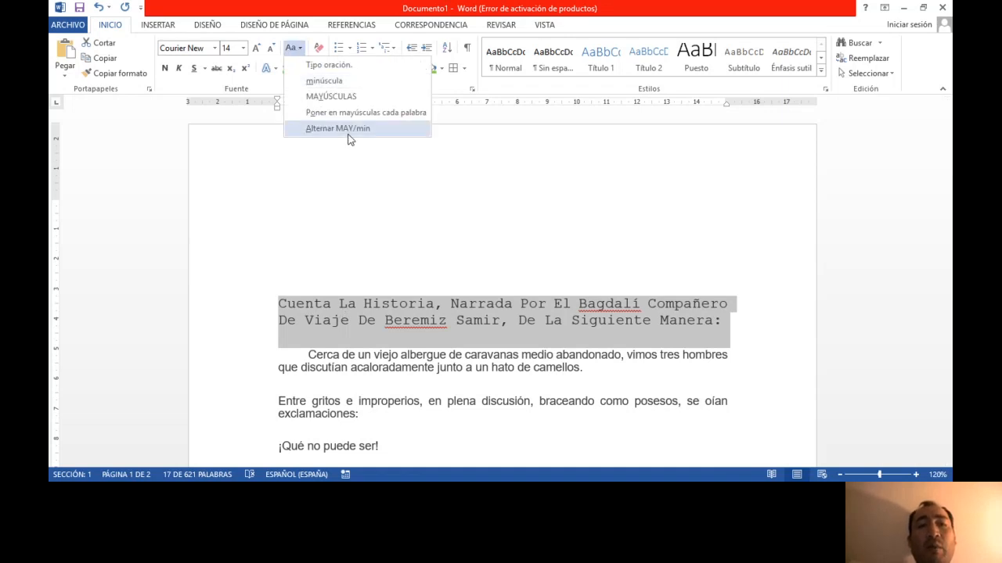
left_click(343, 67)
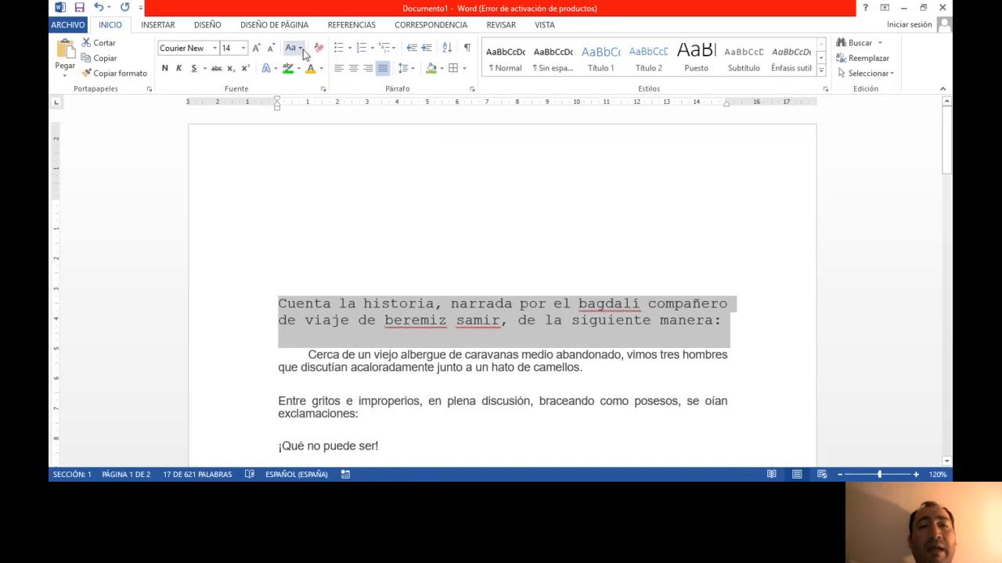
left_click(298, 48)
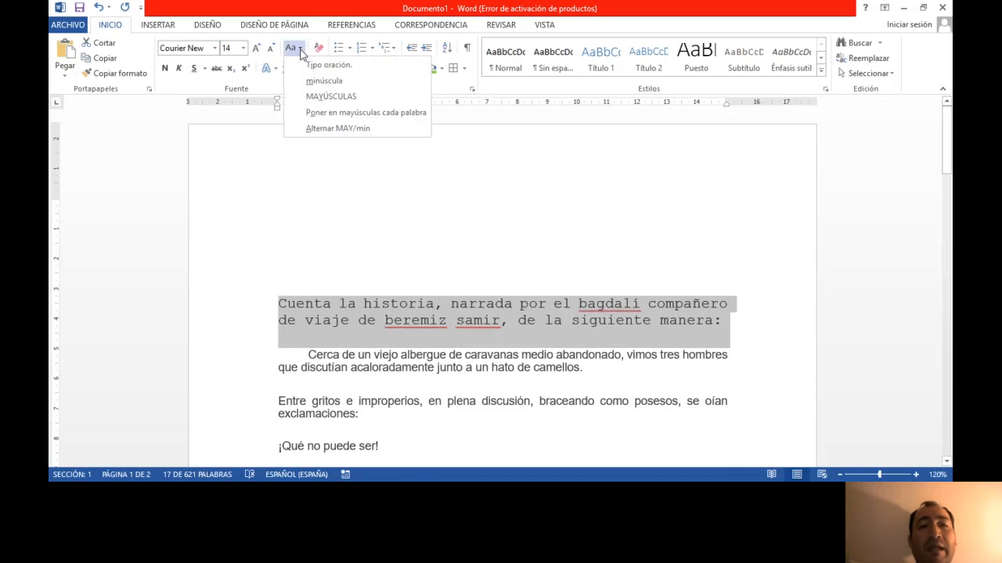
left_click(335, 129)
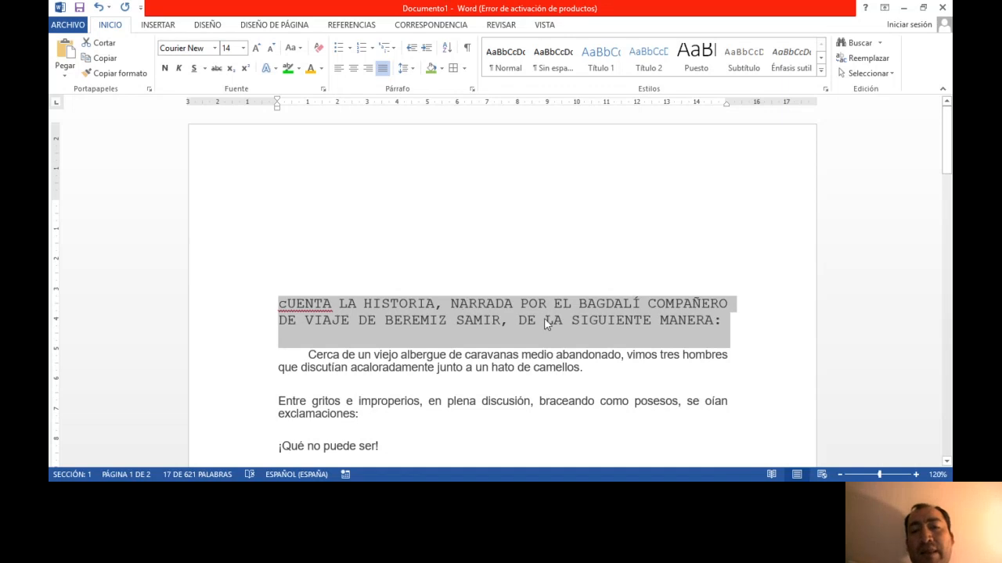
left_click(292, 47)
left_click(336, 128)
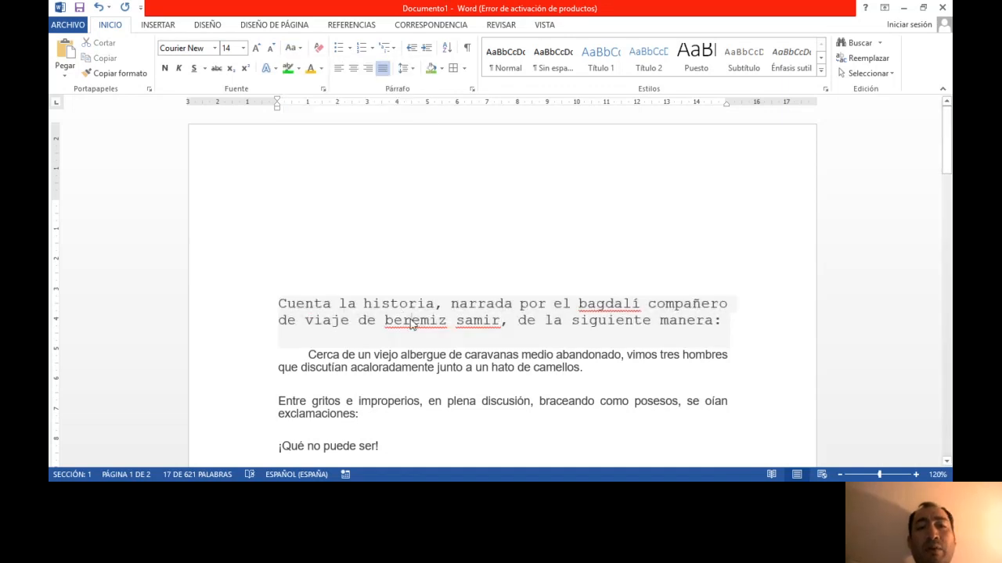
left_click(410, 320)
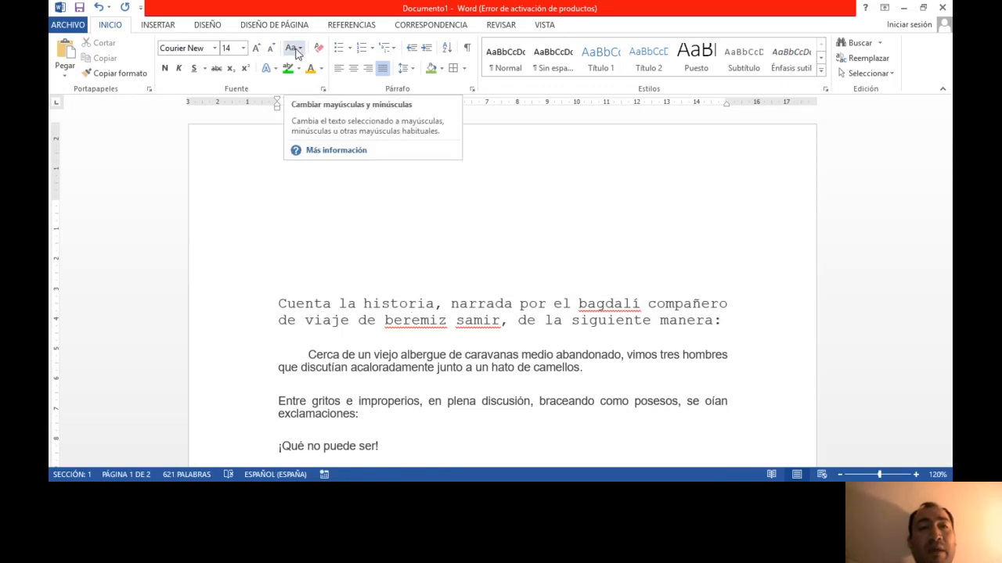
- Select the whole "Cuenta la historia" paragraph and turn bold on and off again
left_click(282, 307)
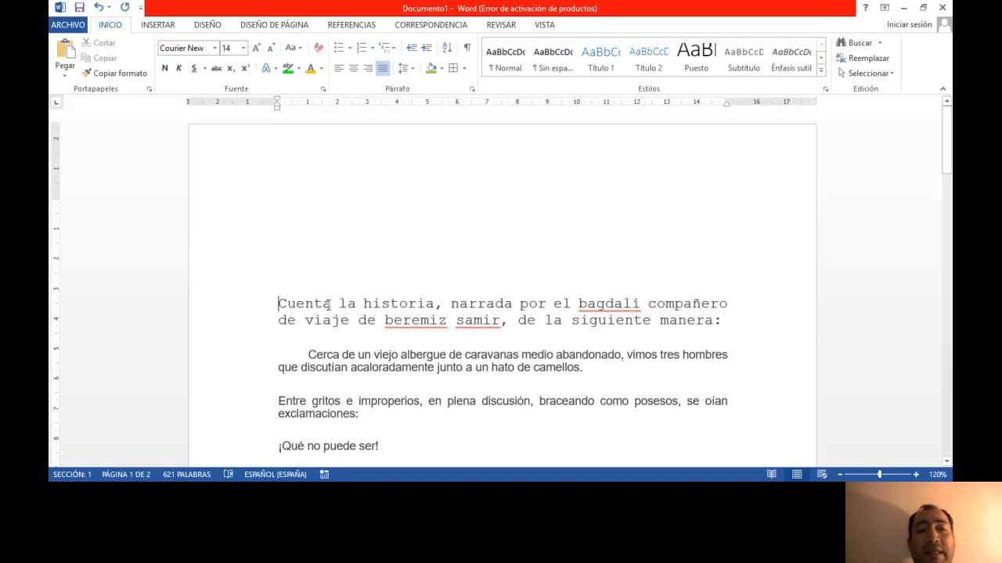
key("ctrl+shift+Down")
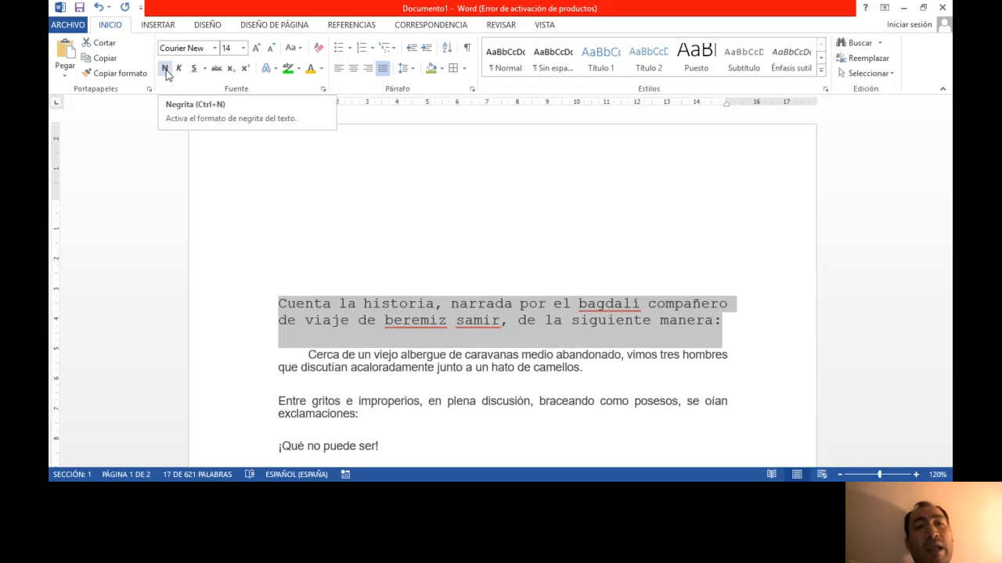
left_click(165, 70)
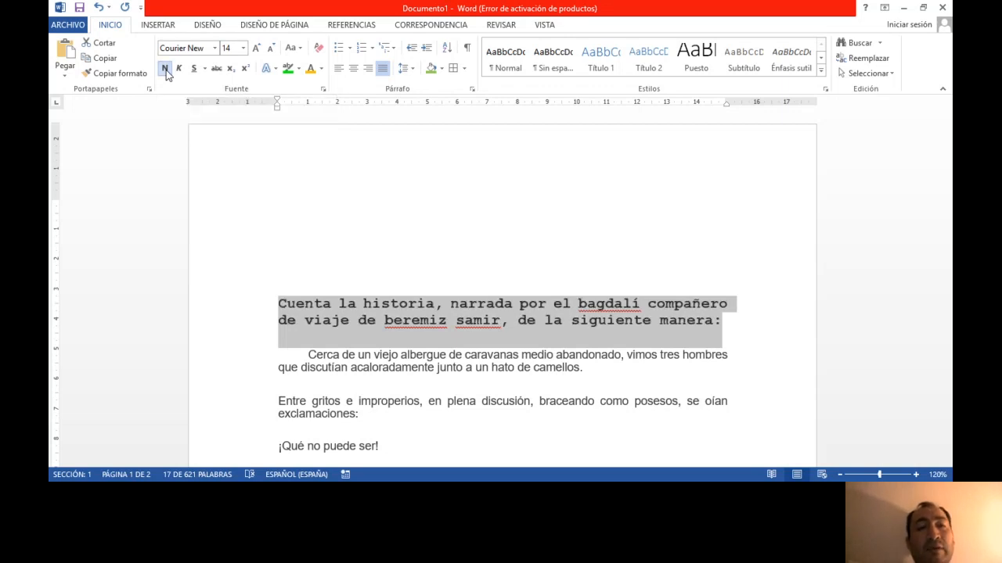
left_click(165, 70)
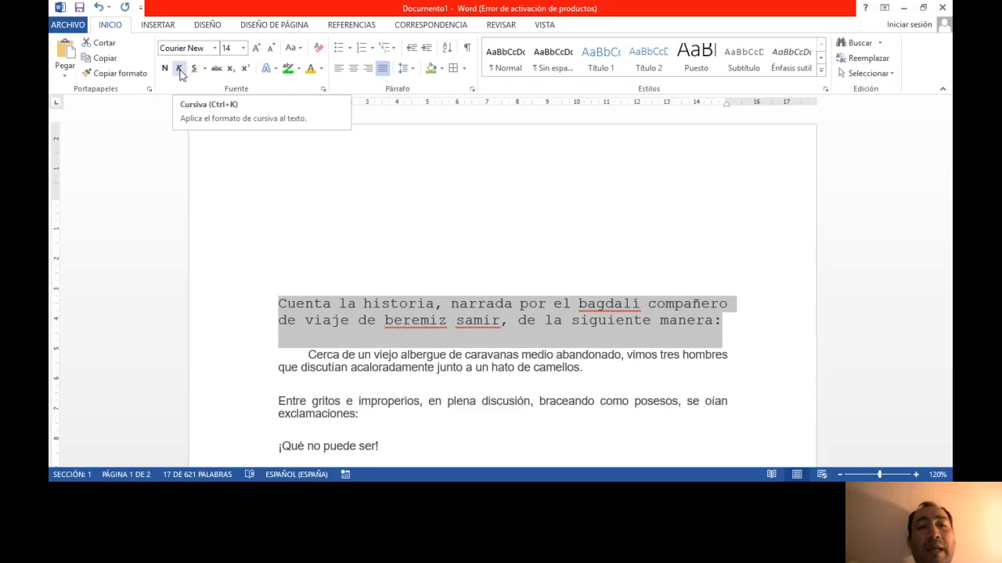
- Turn italic on and off for the selected paragraph, and do the same with strikethrough
left_click(179, 69)
left_click(179, 70)
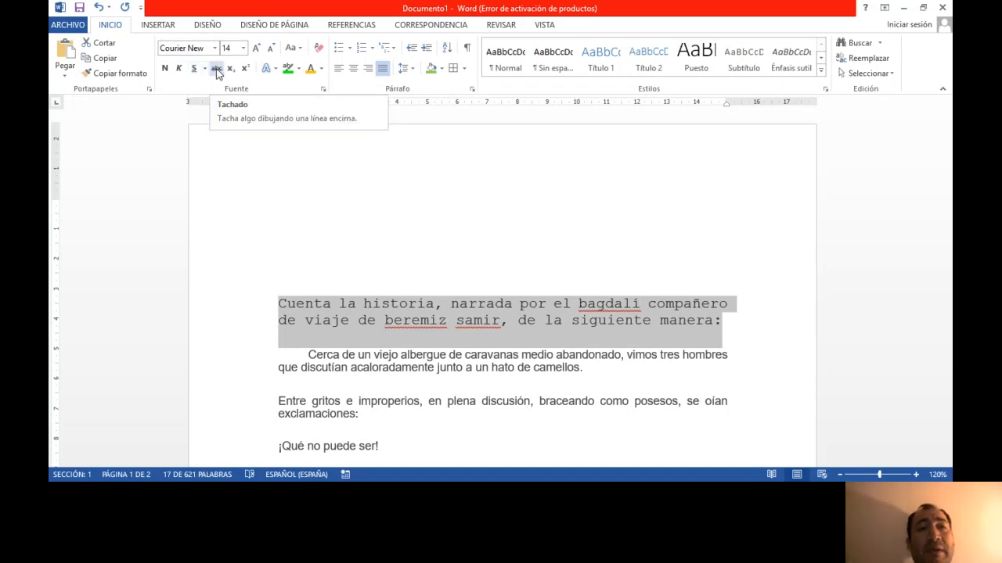
left_click(217, 69)
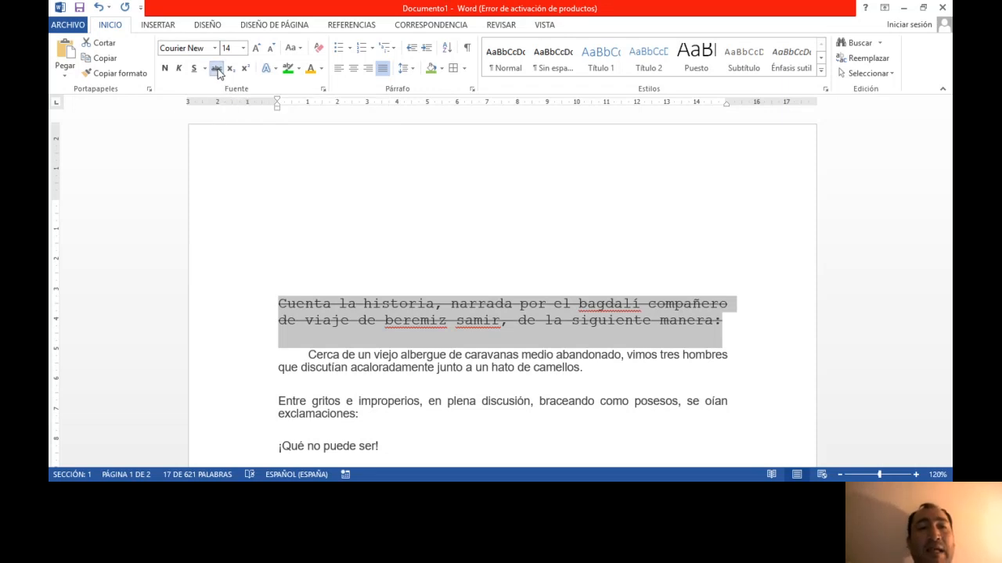
left_click(219, 70)
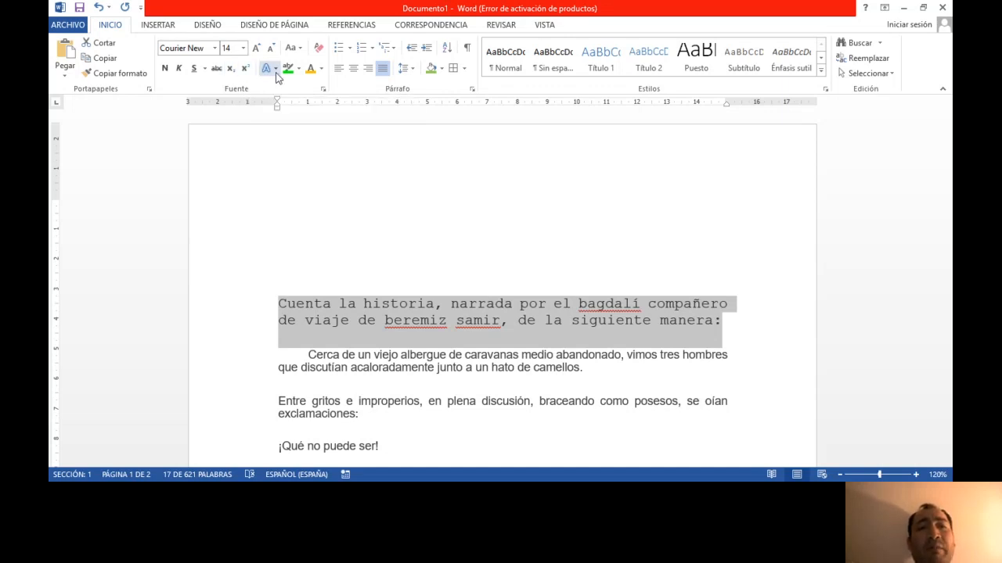
- Try the black shadowed text effect on the selected paragraph, look over the effect options and return to the plain black style
left_click(277, 70)
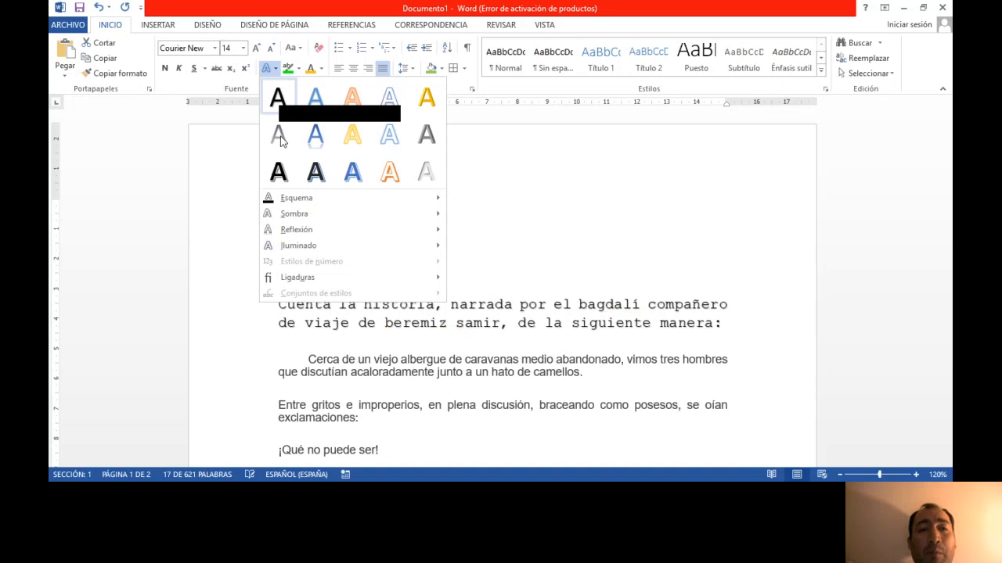
left_click(280, 174)
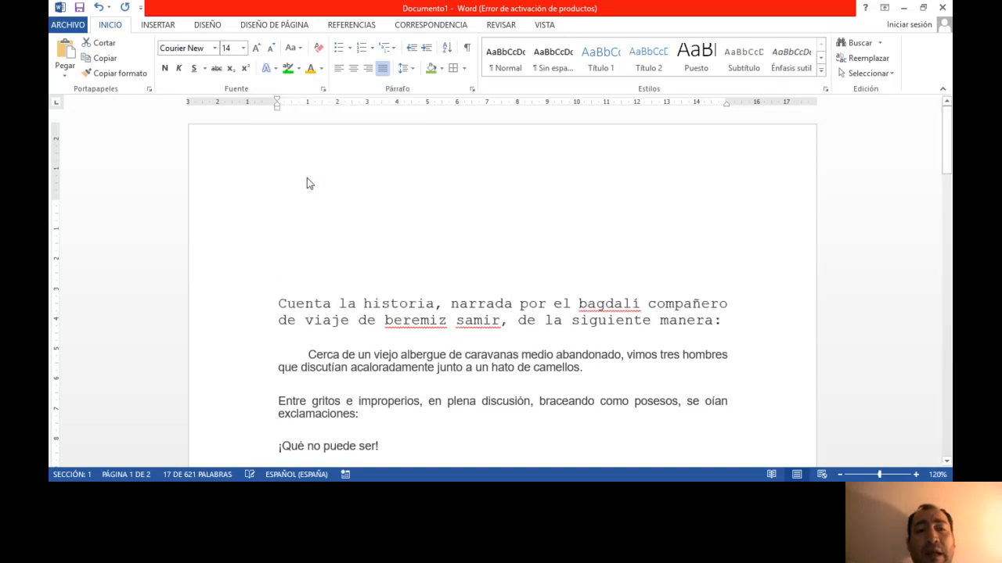
left_click(276, 70)
mouse_move(436, 198)
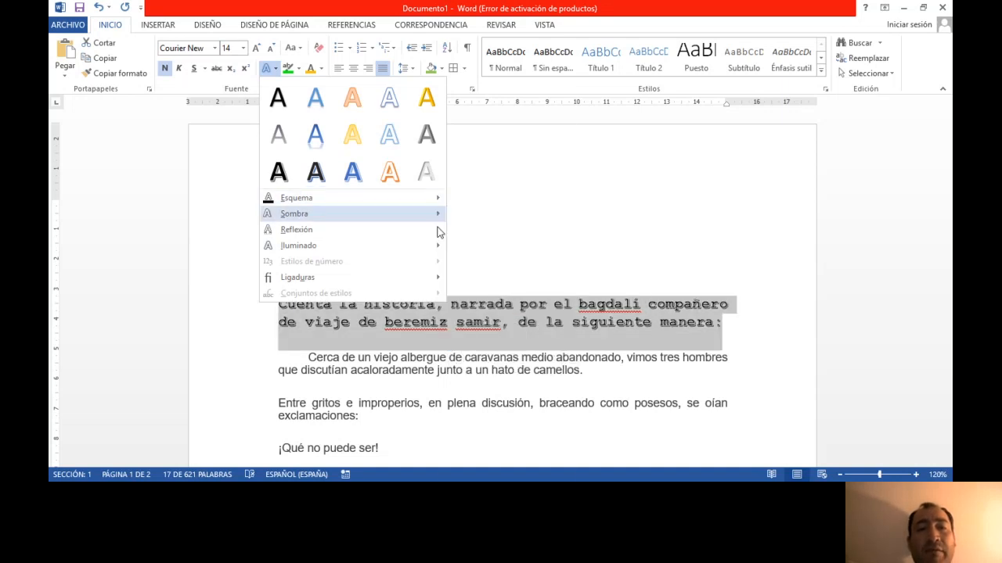
left_click(278, 97)
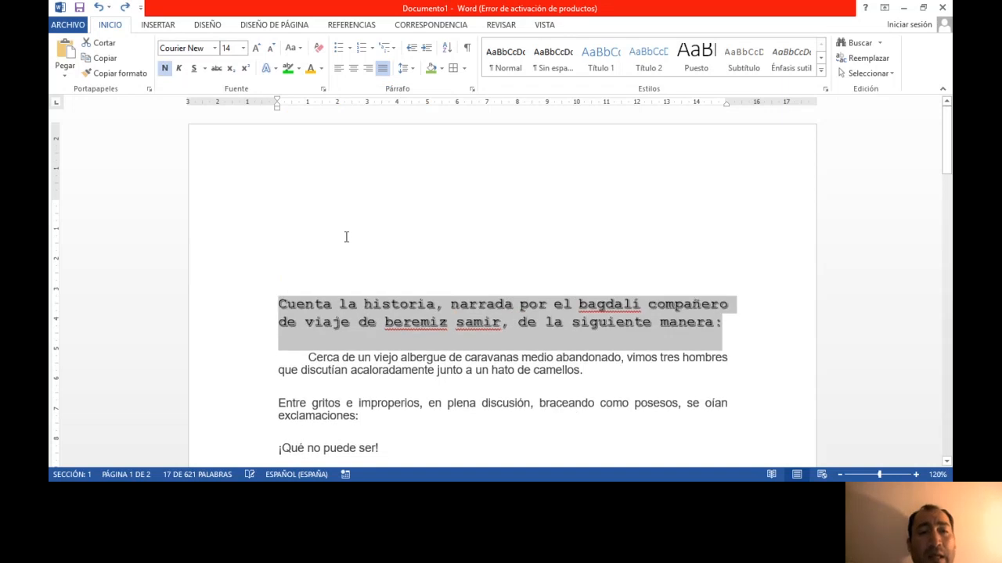
- Highlight the whole "Cuenta la historia" paragraph in bright green and undo the highlight
left_click(299, 70)
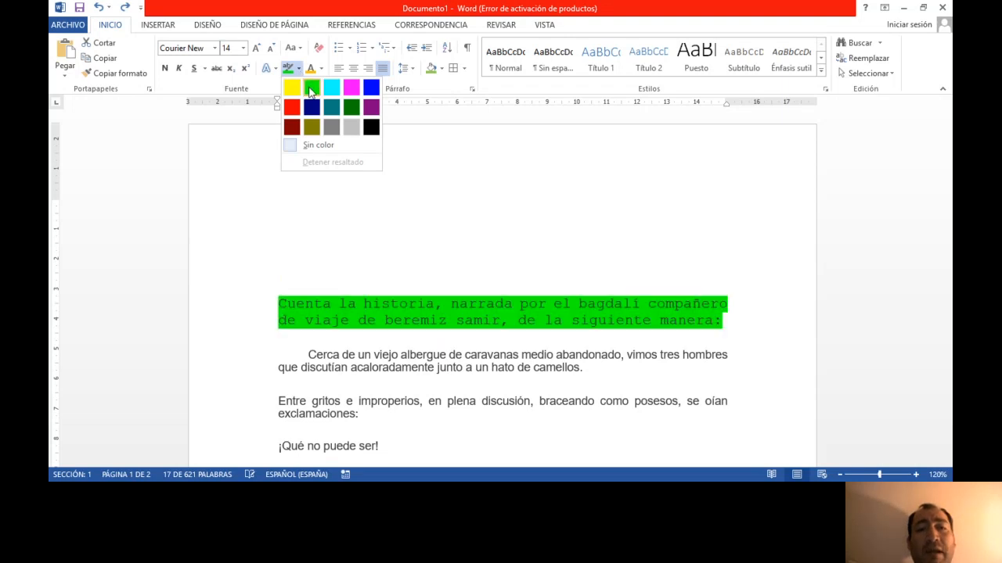
left_click(311, 87)
left_click(433, 294)
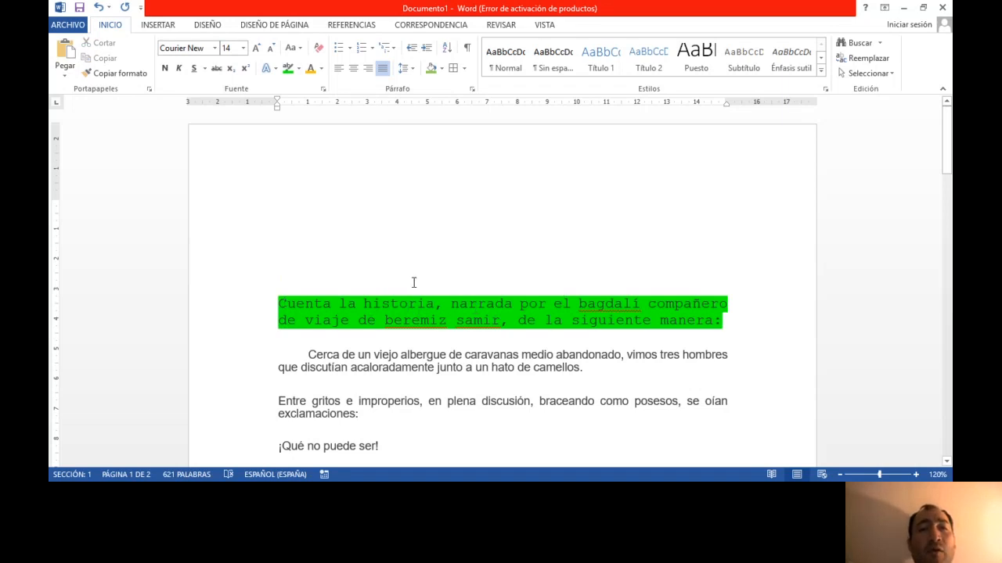
key("ctrl+z")
- Highlight the text from "Cuenta" through "beremiz samir" in bright green
left_click(280, 304)
left_click_drag(280, 304, 499, 335)
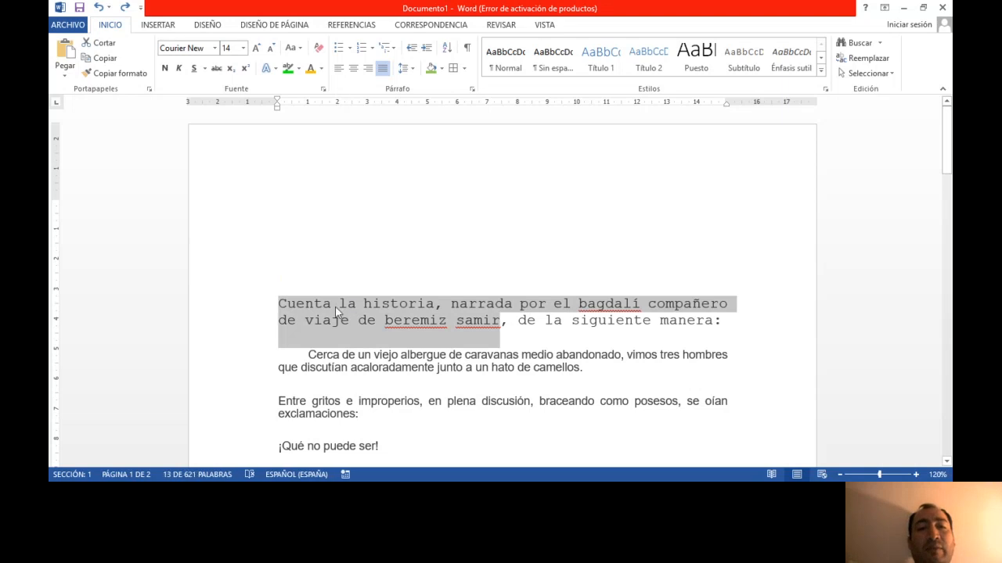
left_click(288, 69)
left_click(493, 321)
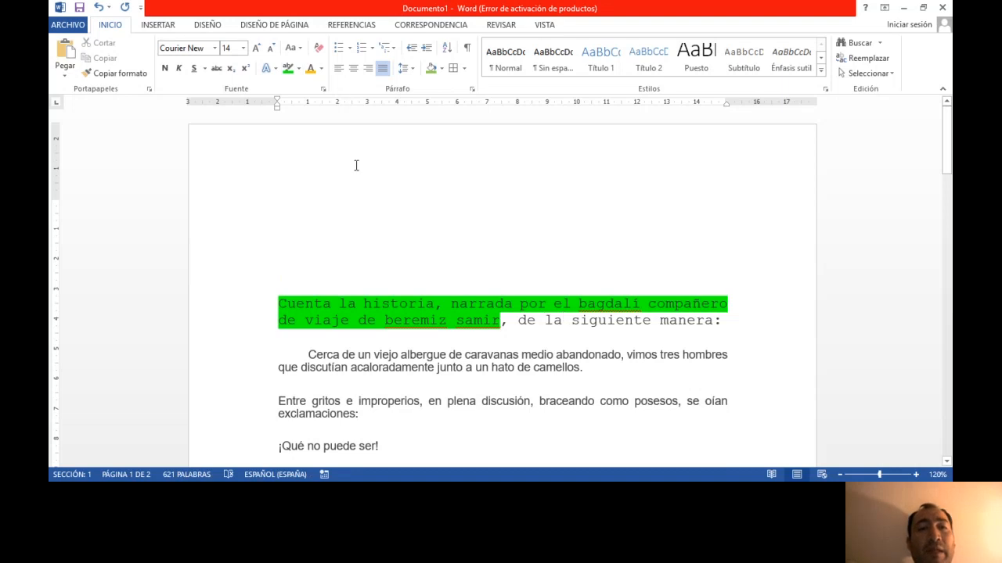
- Mark the words "la siguiente" with the yellow highlighter and switch the highlighter off
left_click(298, 69)
left_click(302, 84)
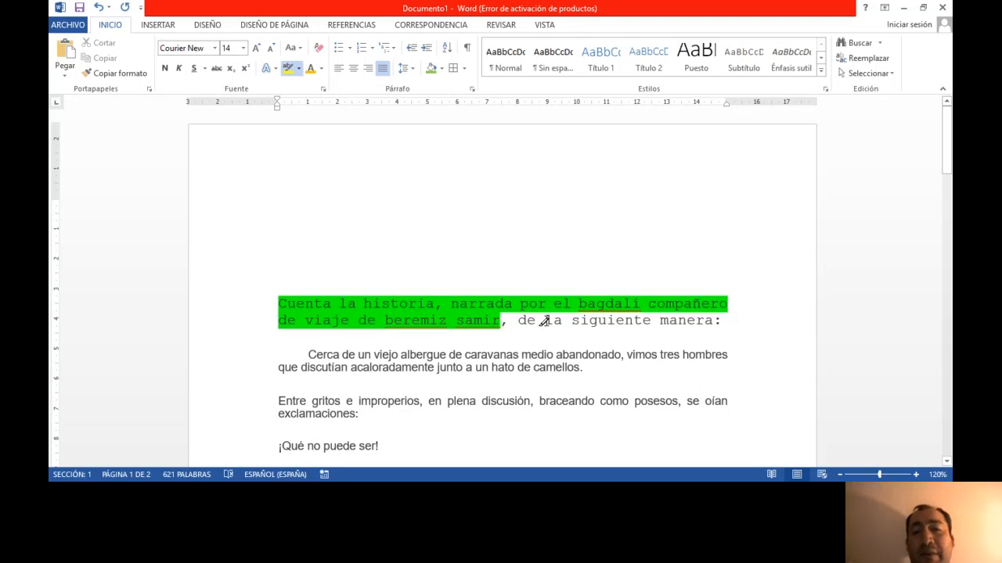
mouse_move(546, 321)
left_mouse_down()
mouse_move(661, 322)
mouse_move(649, 324)
left_mouse_up()
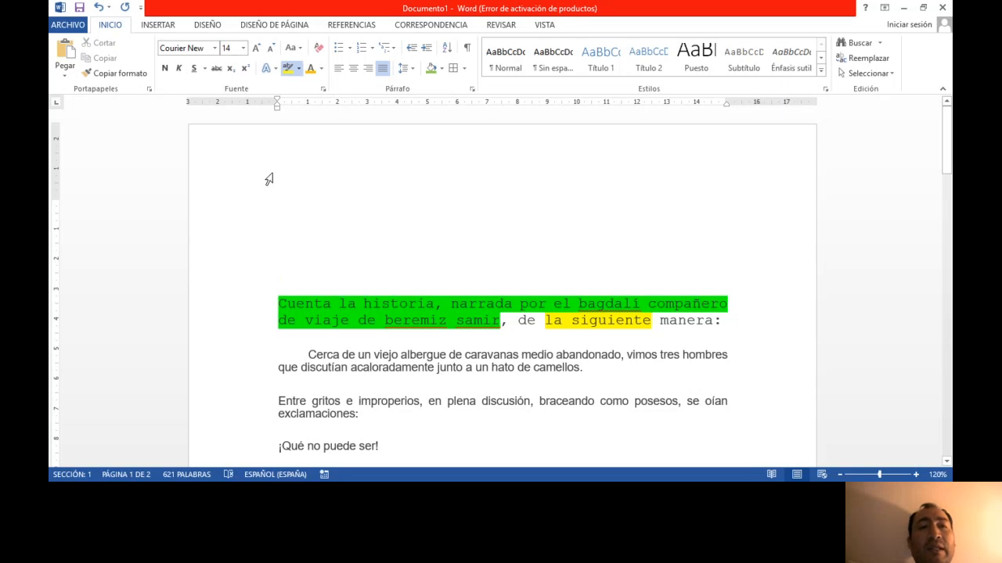
left_click(289, 69)
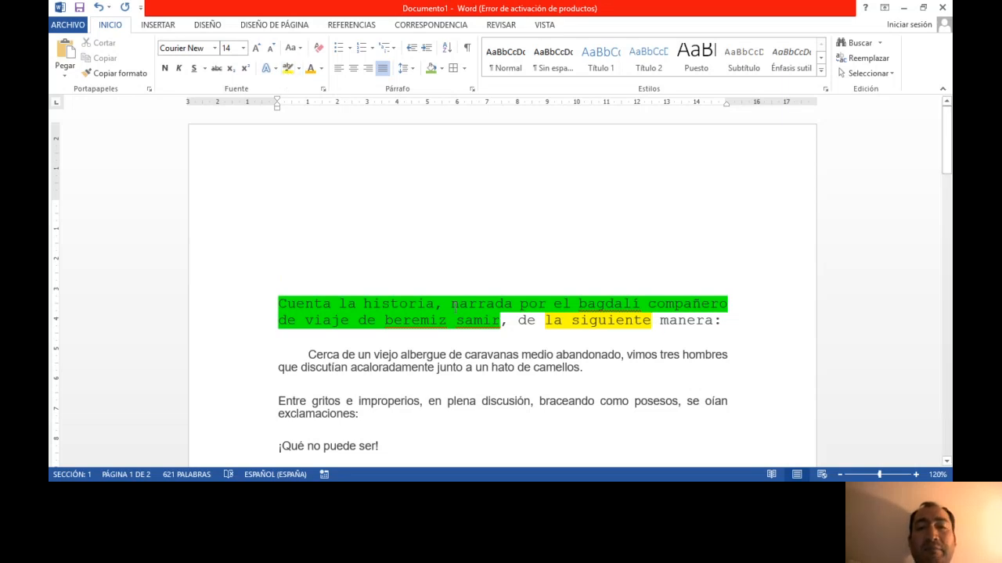
- Set the font color of the whole "Cuenta la historia" paragraph to standard blue and deselect it
left_click(322, 70)
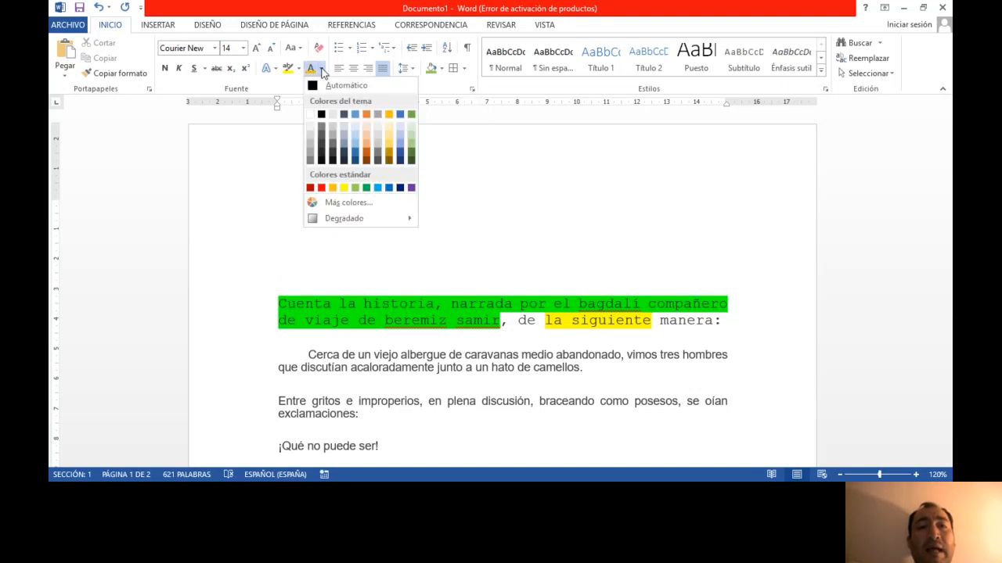
left_click(336, 238)
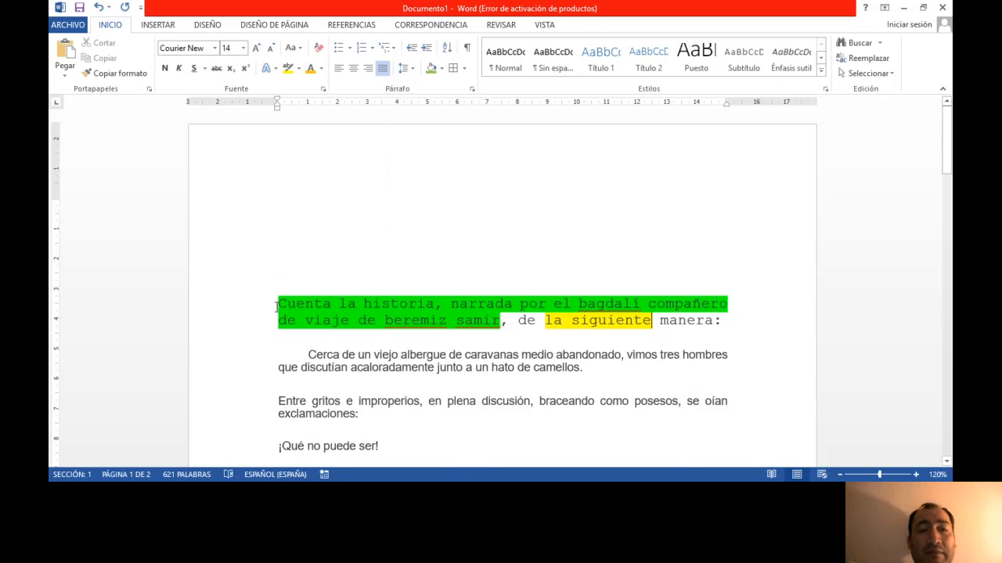
left_click_drag(278, 305, 727, 315)
left_click(321, 69)
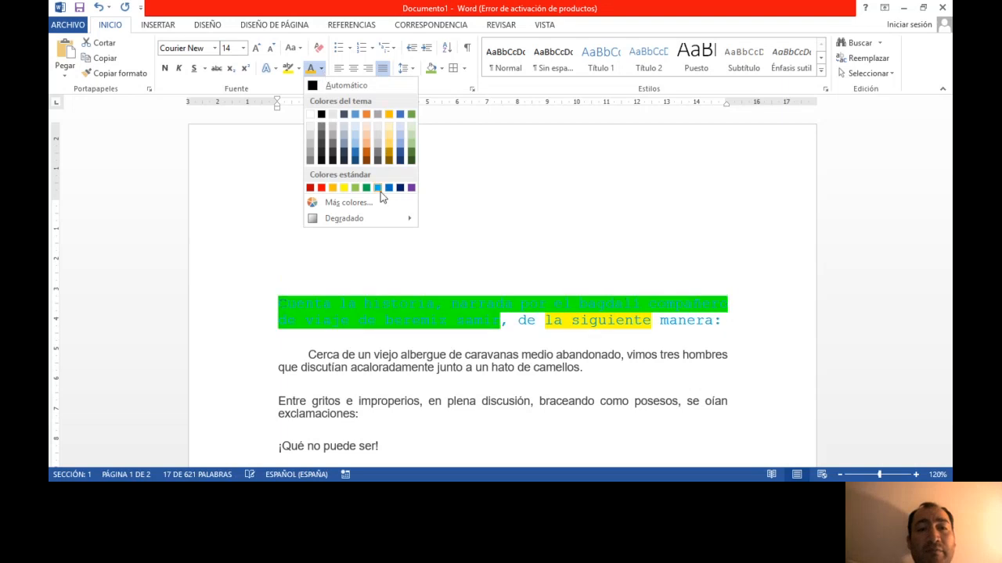
left_click(379, 189)
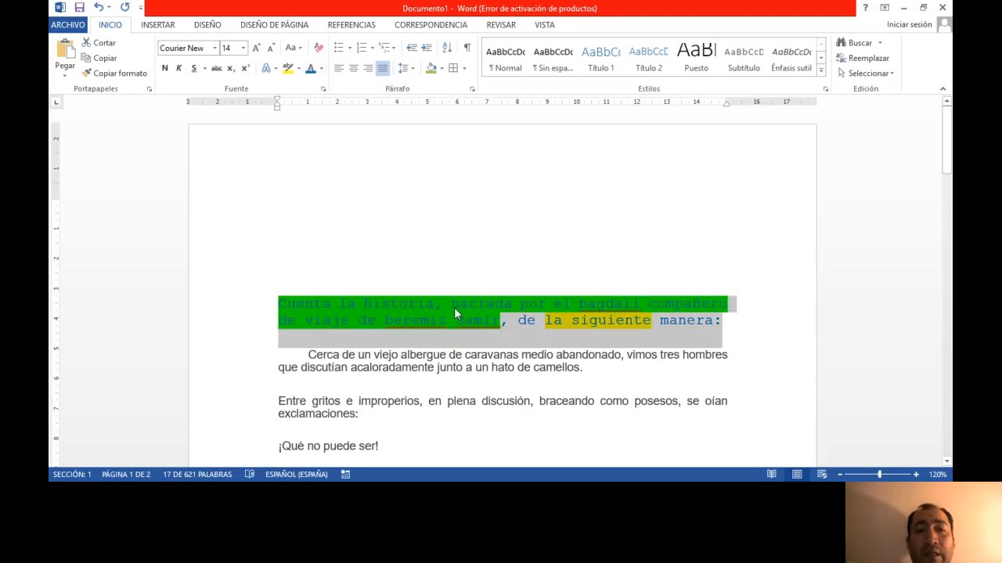
left_click(454, 311)
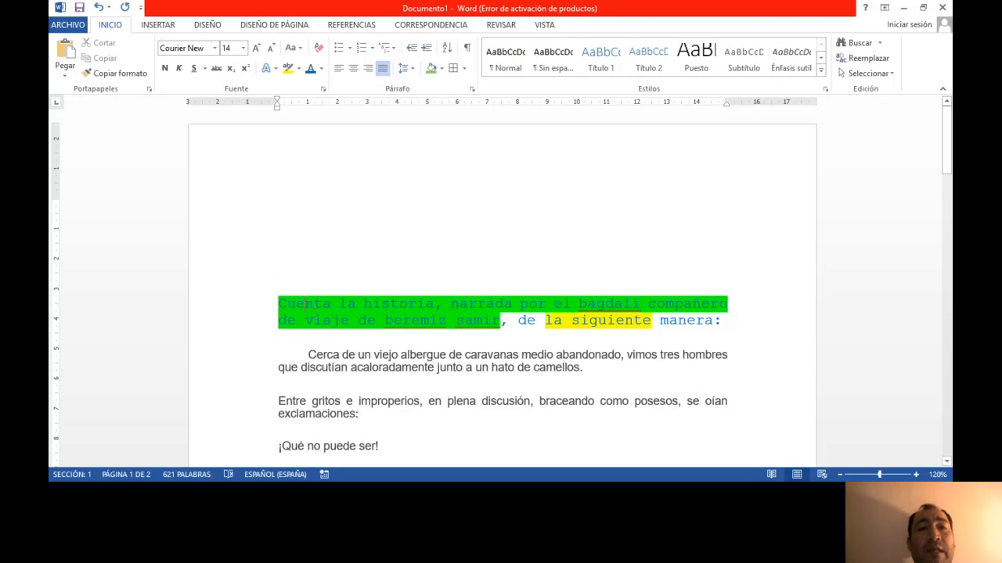
- Set the font color of the word "Cuenta" to black and deselect it
left_click_drag(278, 305, 333, 303)
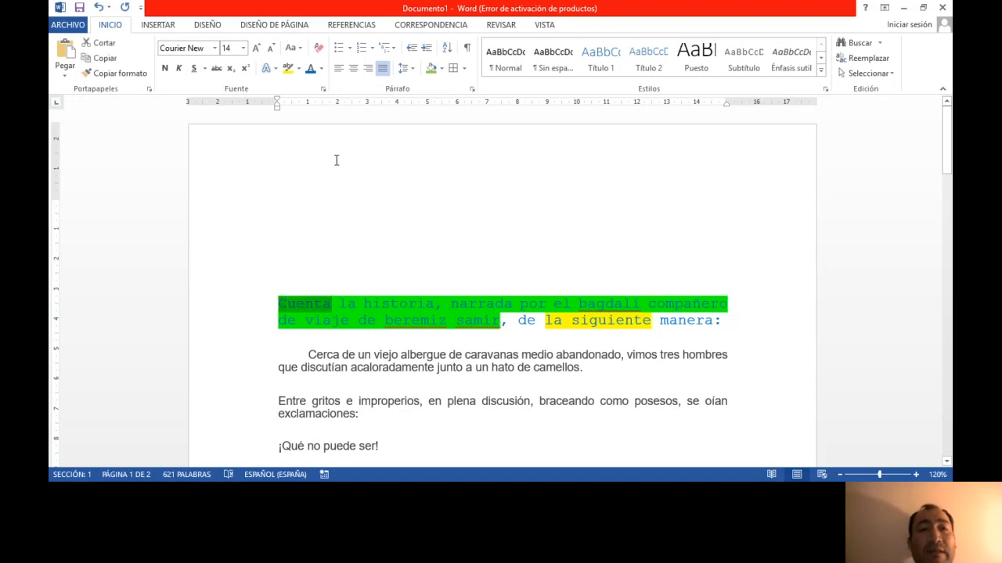
left_click(321, 69)
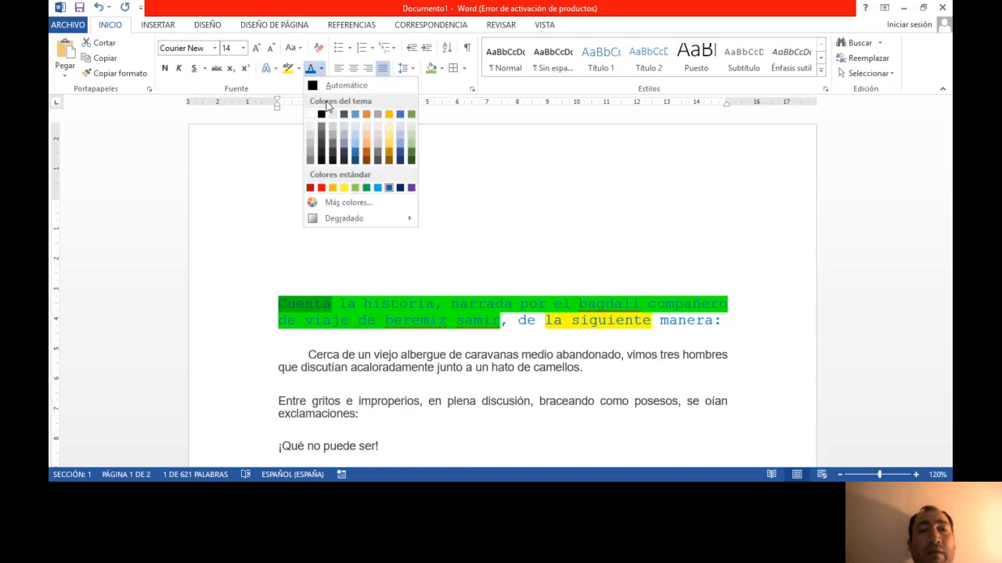
left_click(321, 114)
left_click(349, 311)
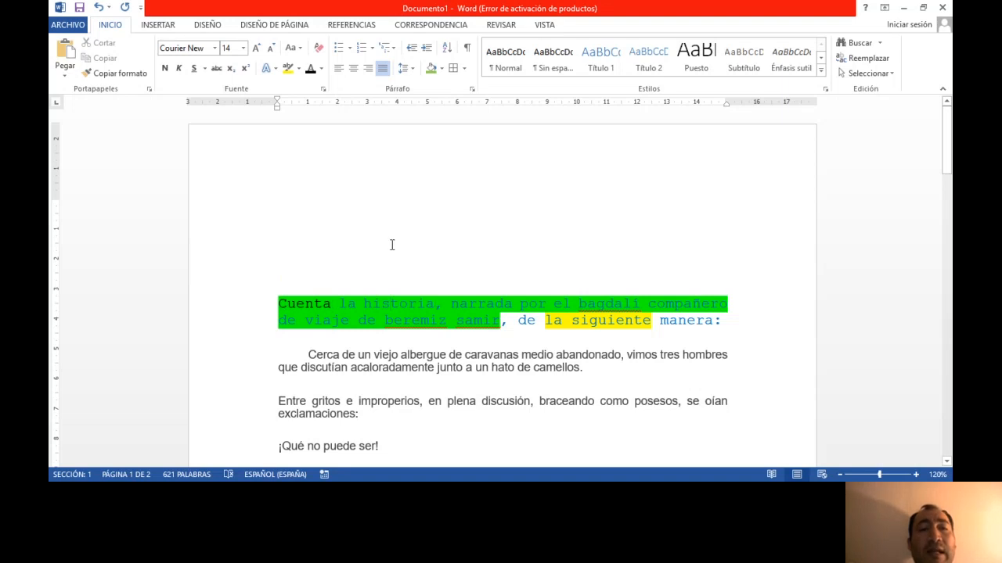
- Set the font color of the word "historia" to white
left_click(322, 70)
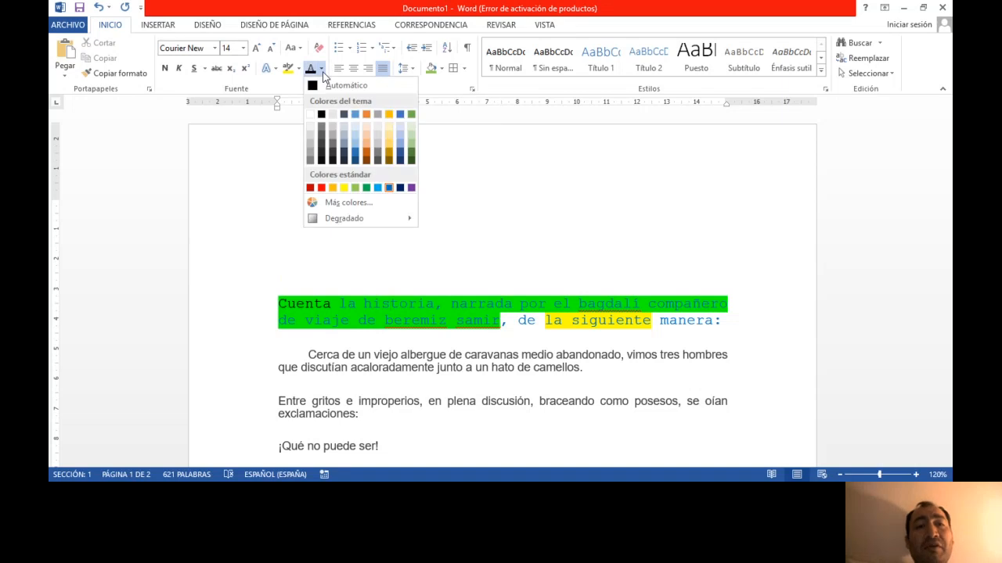
left_click(310, 114)
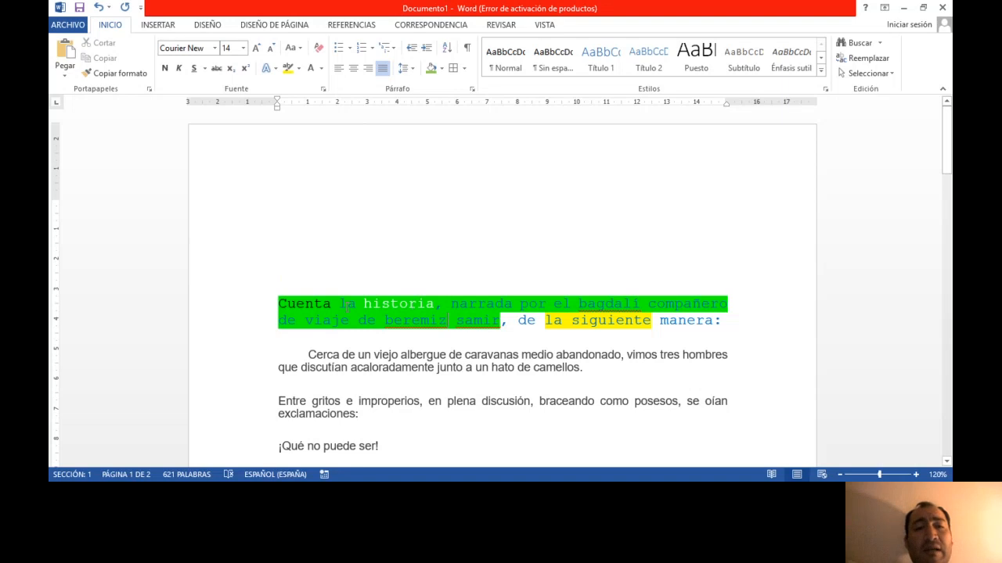
- Set the font color of the whole "Cuenta la historia" paragraph to black and of its word "narrada" to white
triple_click(286, 305)
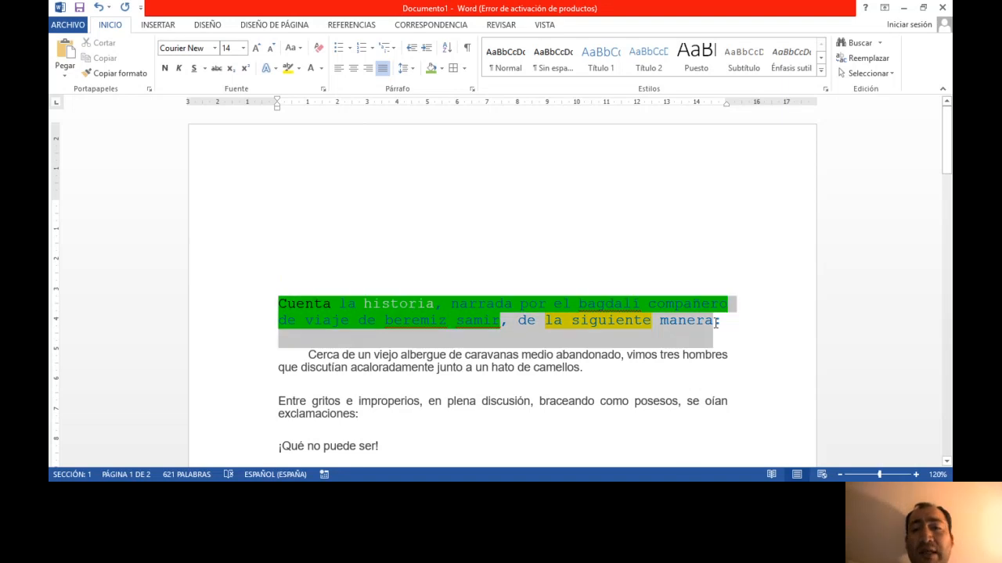
left_click(321, 69)
left_click(321, 114)
left_click(453, 305)
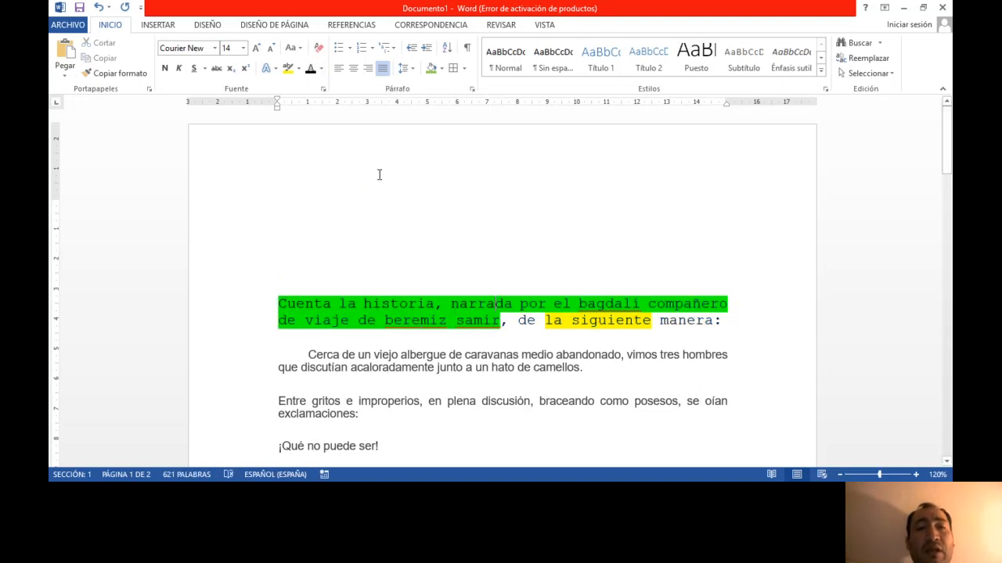
left_click(321, 69)
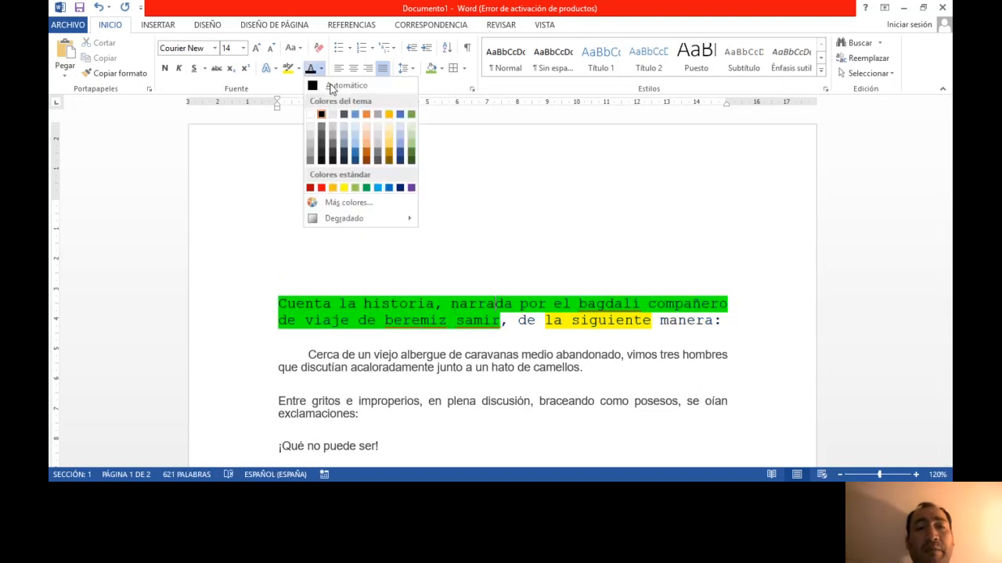
left_click(327, 137)
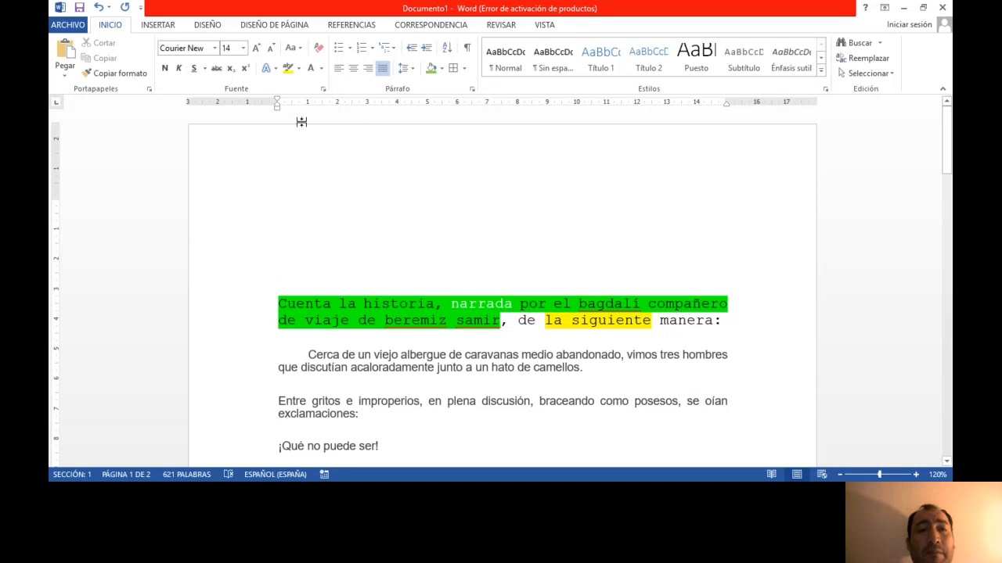
left_click(321, 70)
left_click(322, 70)
left_click(322, 70)
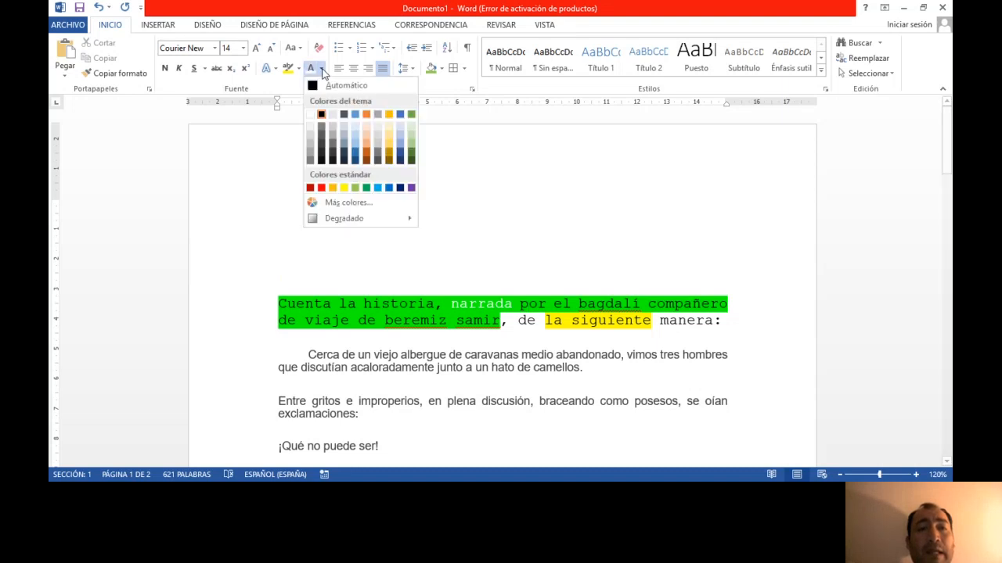
left_click(322, 70)
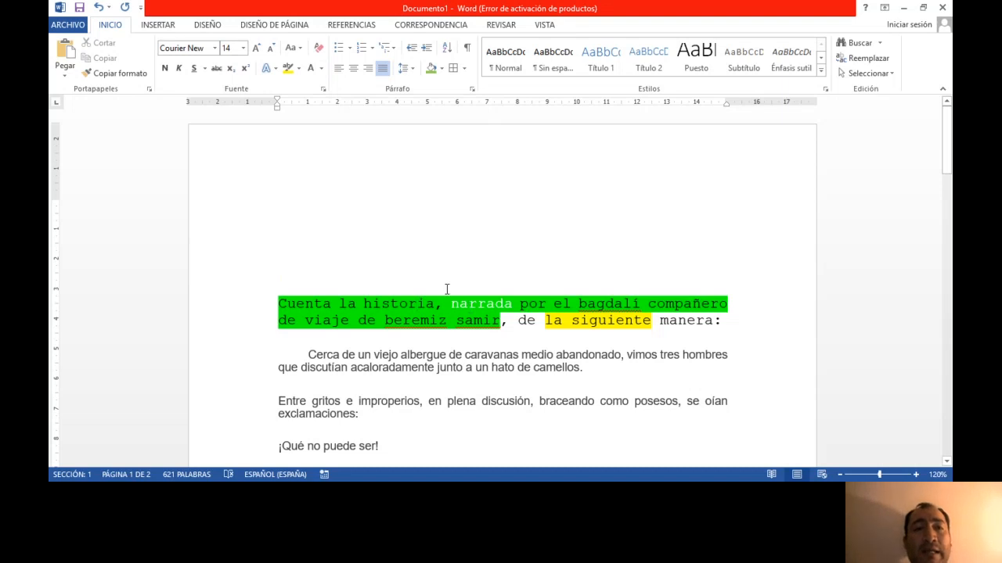
- Clear all formatting from the "Cuenta la historia" paragraph and deselect it
left_click_drag(279, 304, 737, 321)
left_click(318, 48)
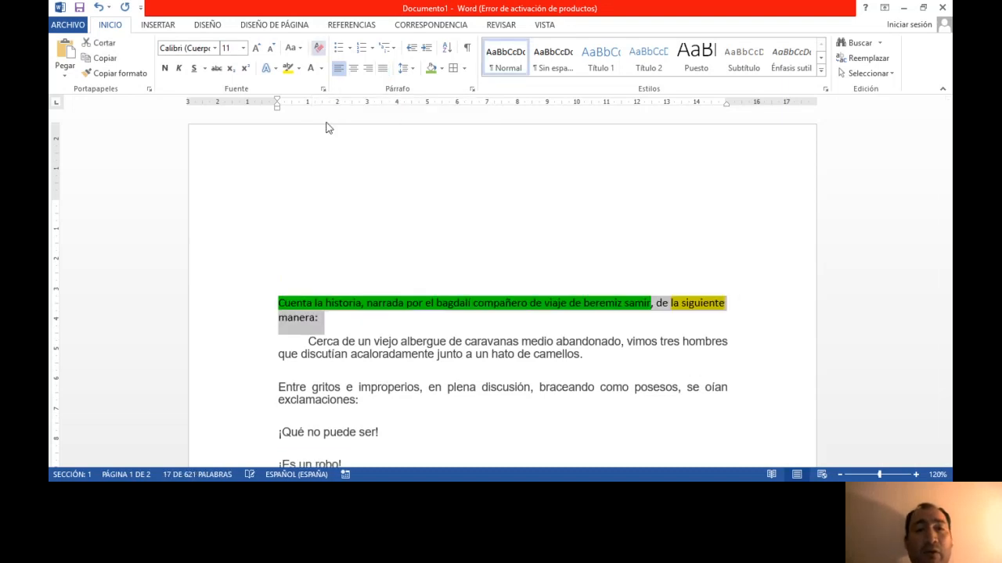
left_click(340, 316)
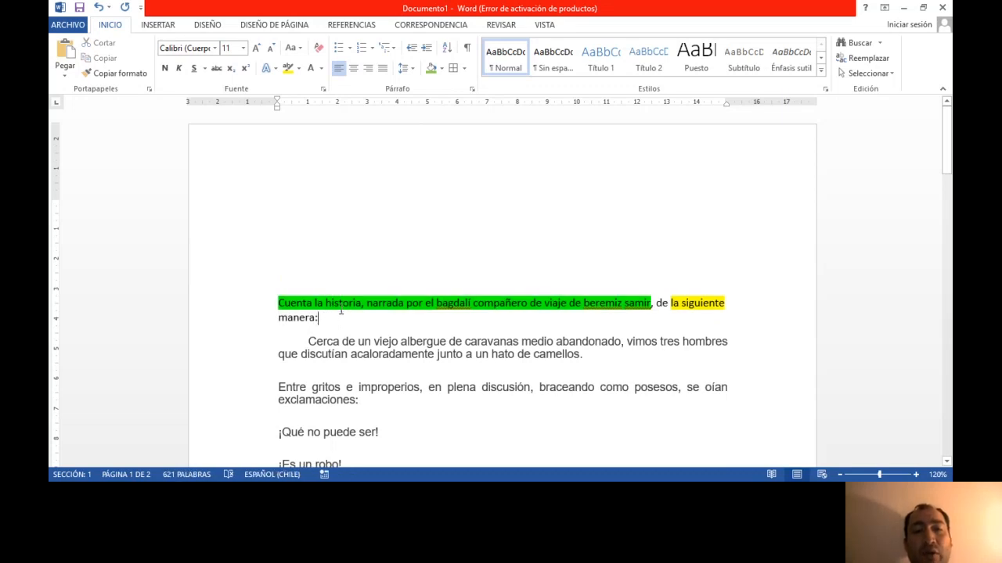
- Center the "Cuenta la historia" paragraph
left_click_drag(278, 302, 580, 305)
left_click(632, 310)
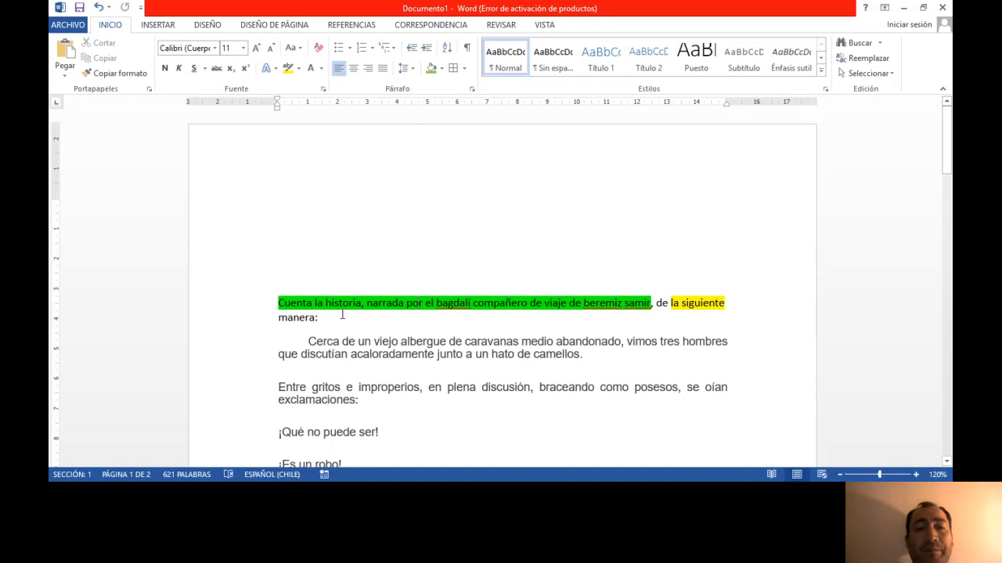
left_click(356, 71)
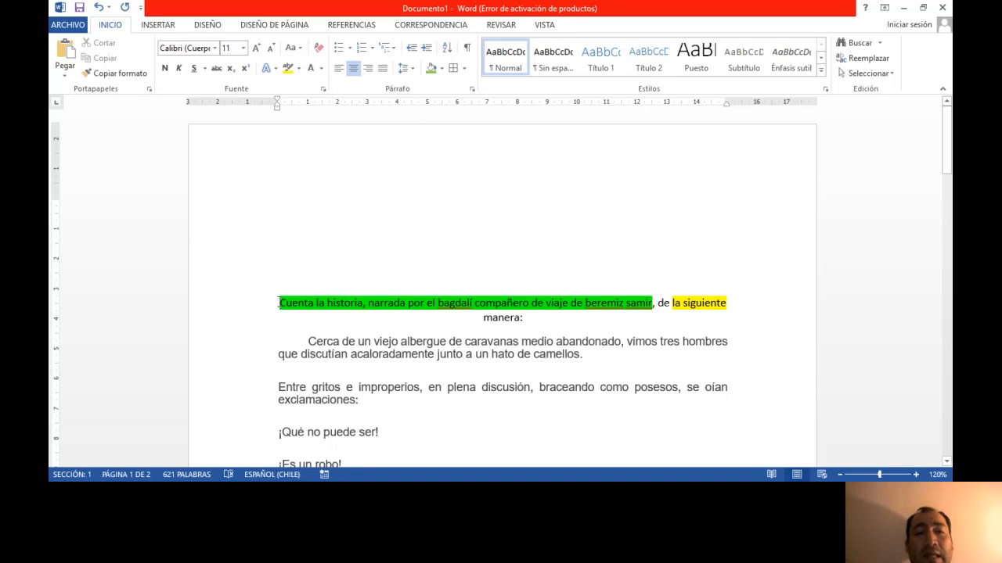
- Left-align the "Cuenta la historia" paragraph and the two paragraphs below it, ending with "exclamaciones:", and deselect them
left_click_drag(280, 304, 538, 318)
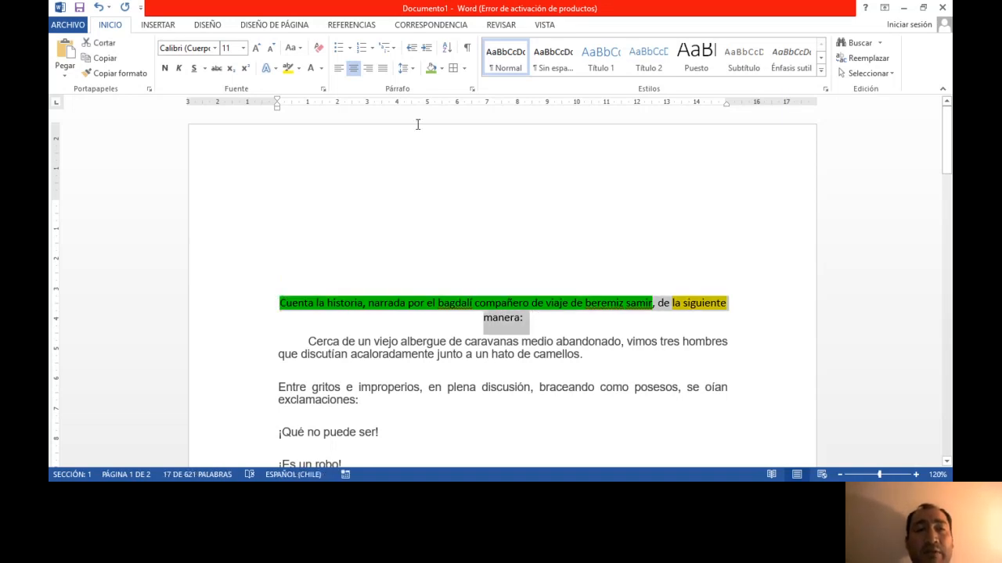
left_click(338, 68)
left_click_drag(300, 307, 389, 403)
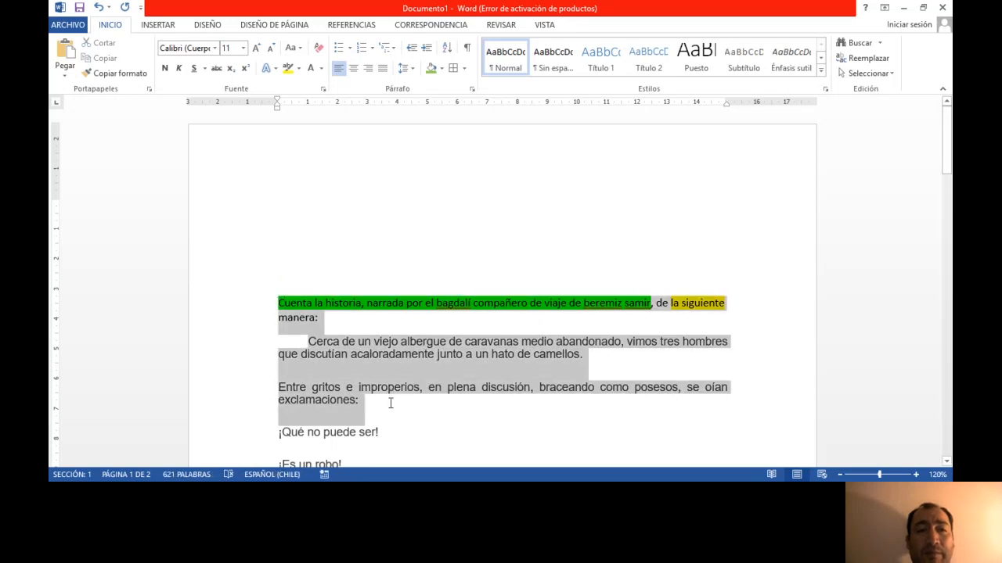
left_click(338, 68)
left_click(321, 317)
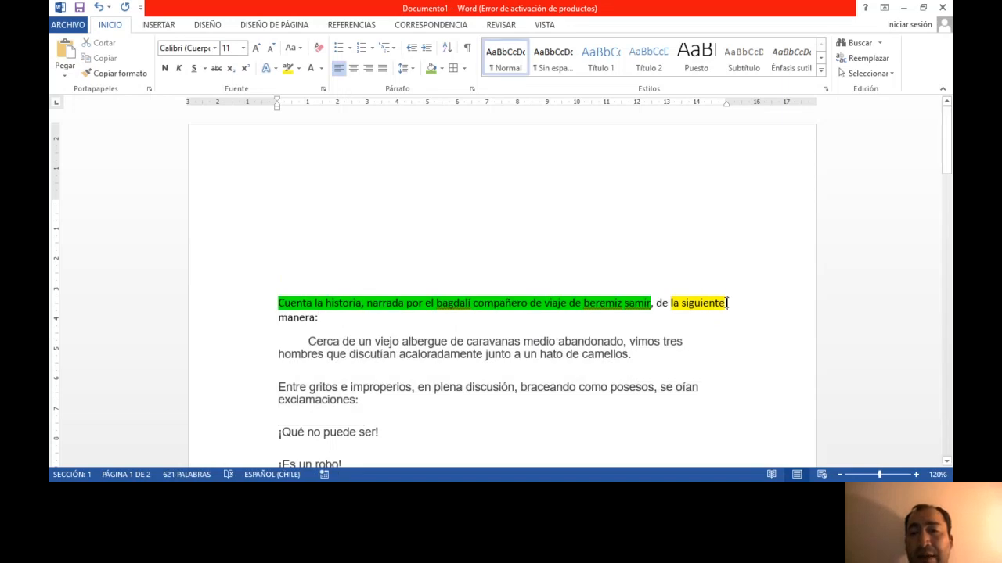
left_click(688, 342)
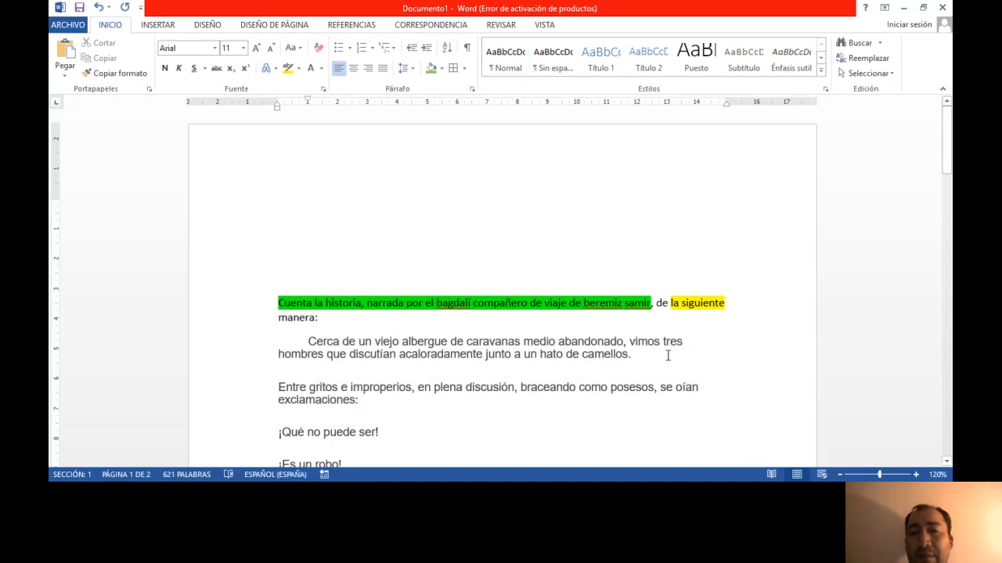
left_click(702, 385)
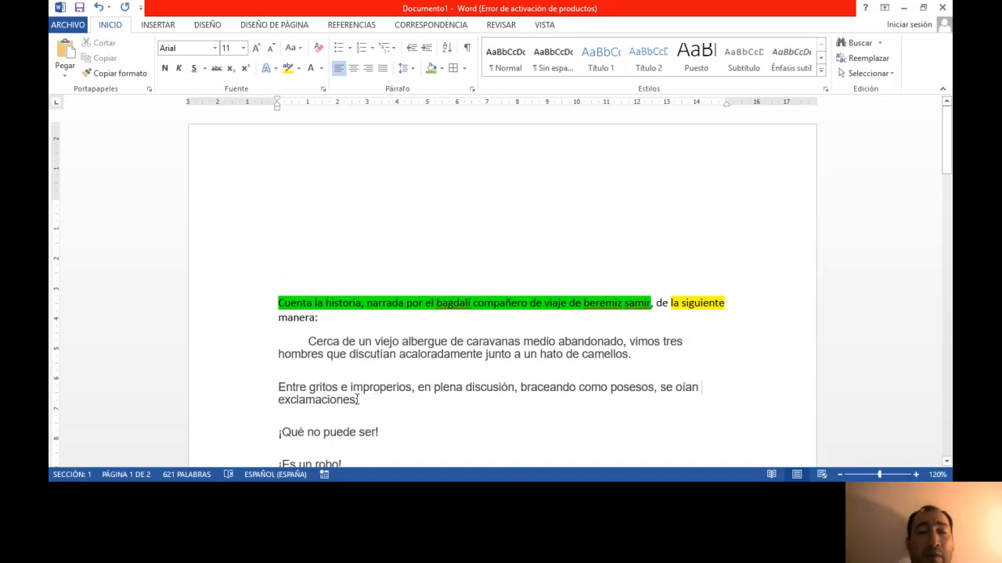
- Justify the first three paragraphs, from "Cuenta la historia" through "exclamaciones:", and deselect them
left_click_drag(275, 303, 362, 413)
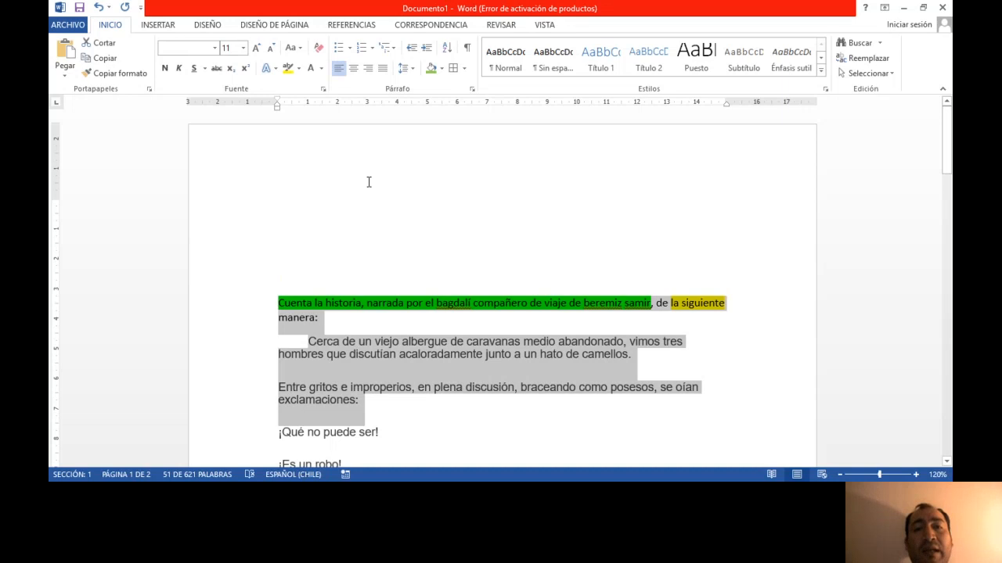
left_click(382, 71)
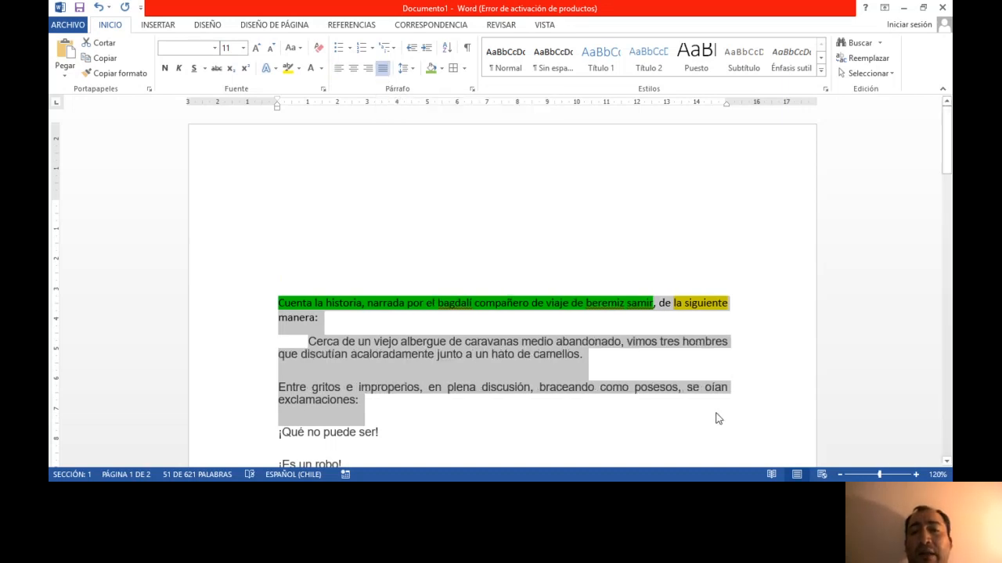
left_click(731, 303)
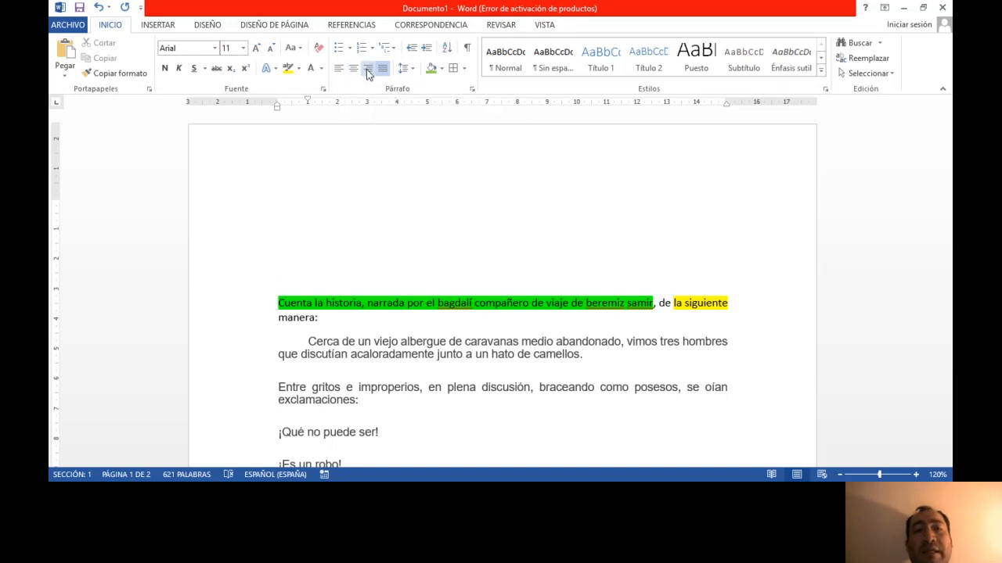
left_click(352, 318)
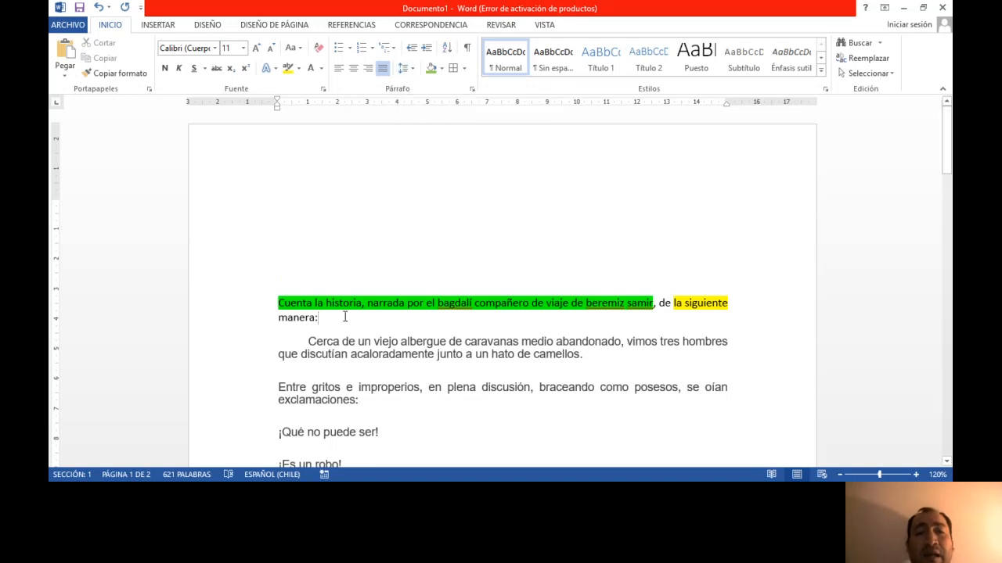
left_click_drag(283, 310, 407, 405)
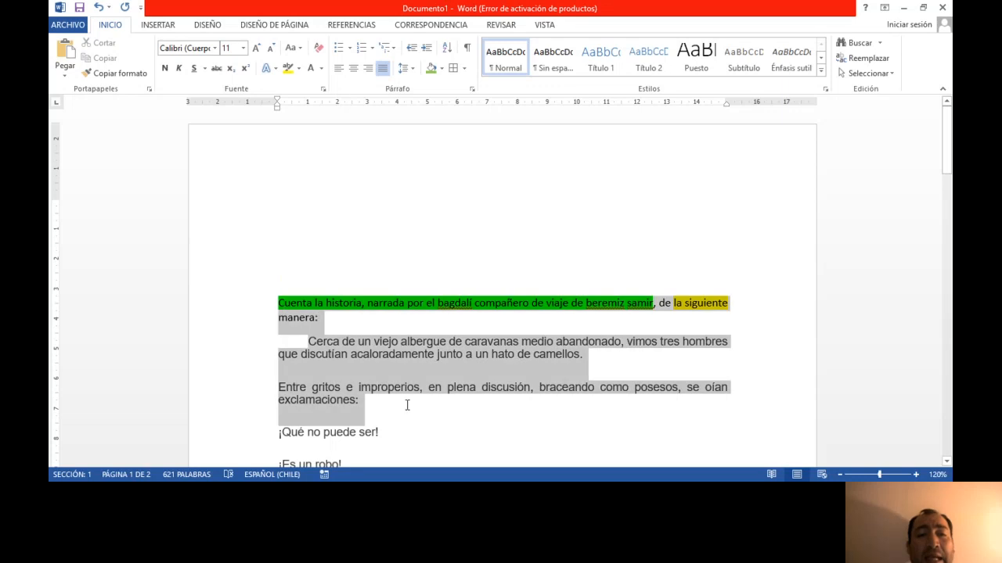
left_click(327, 327)
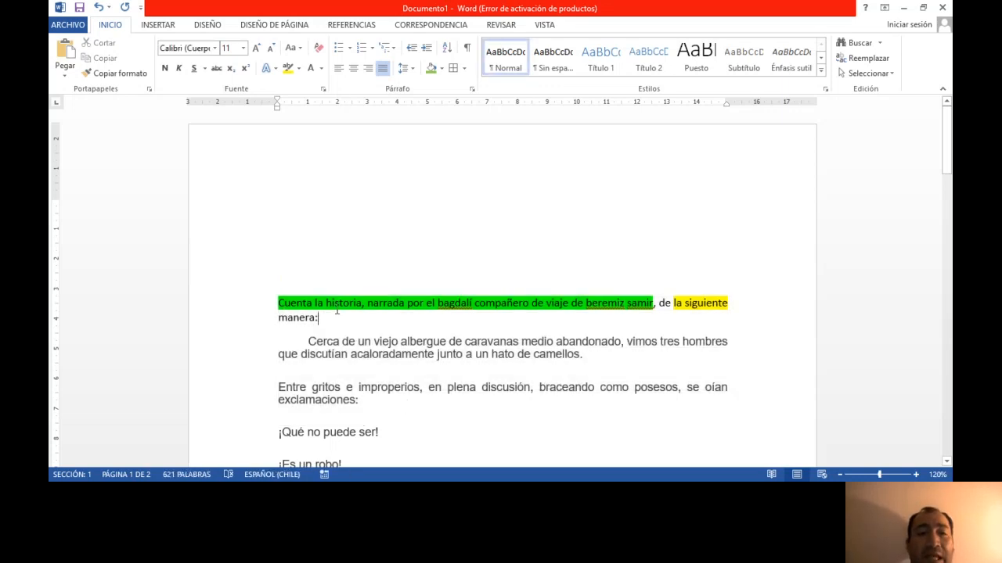
key("Right")
key("Right")
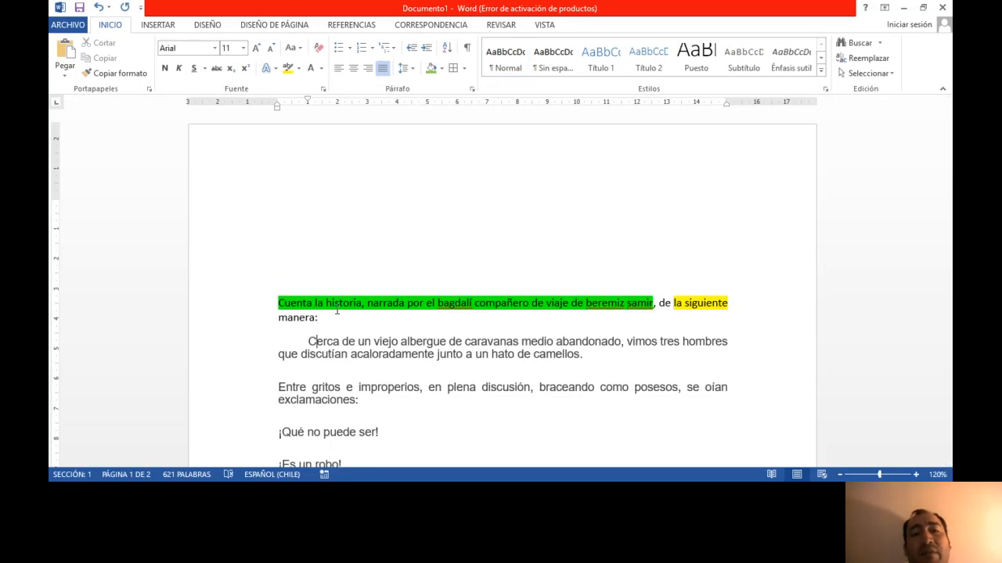
key("Left")
key("Left")
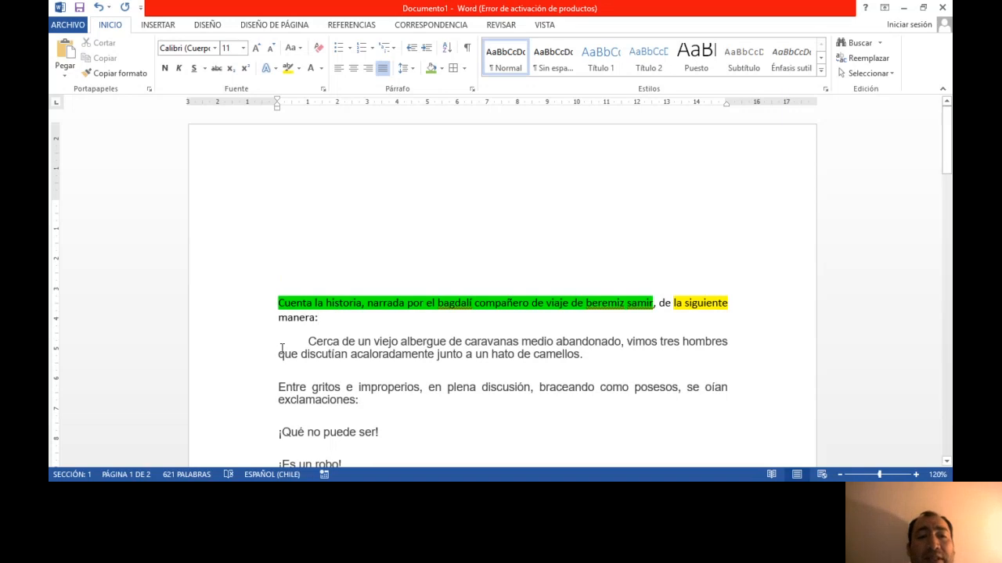
- Set the line spacing of the first three paragraphs, from "Cuenta la historia" through "exclamaciones:", to 1.5
left_click_drag(279, 302, 358, 401)
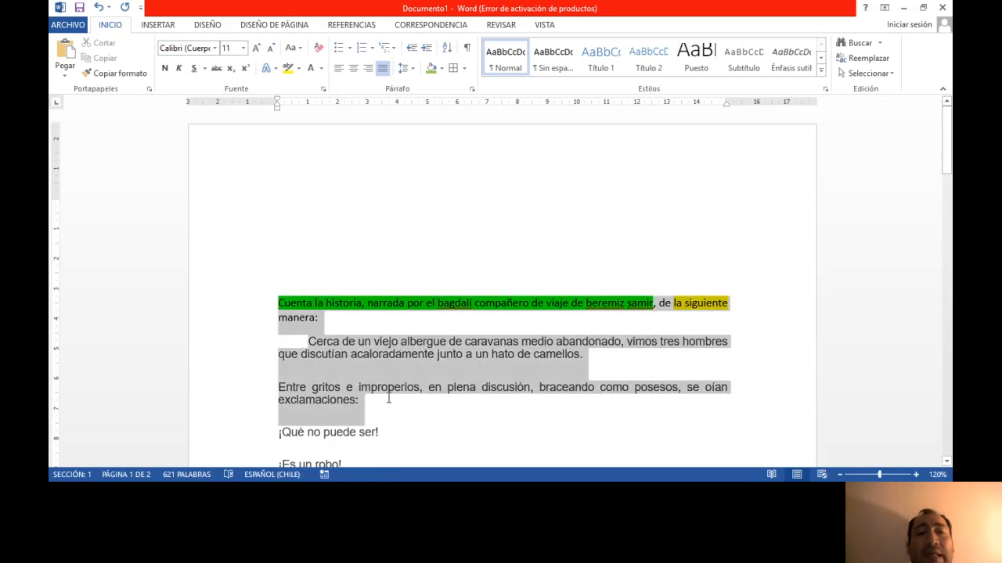
left_click(413, 69)
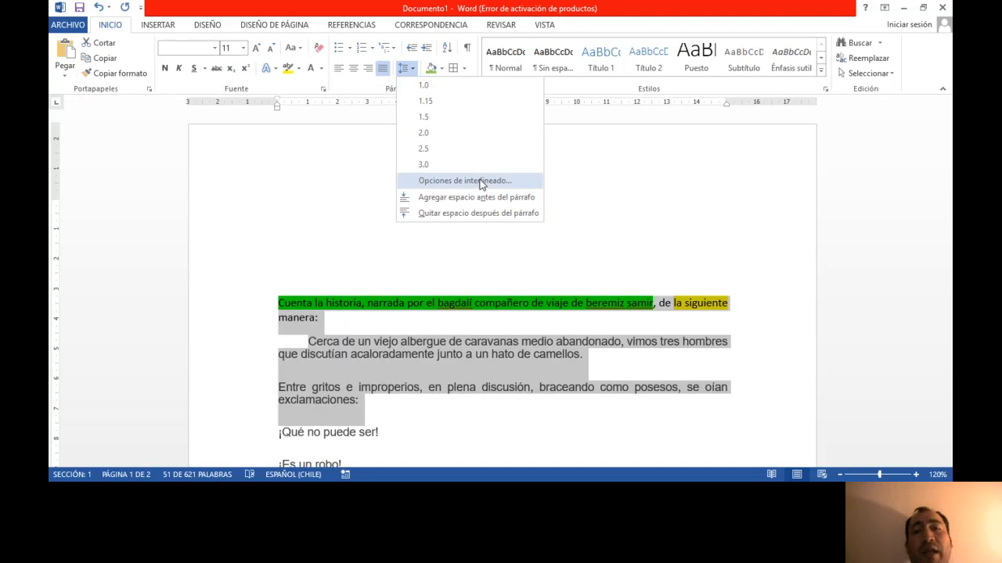
left_click(430, 118)
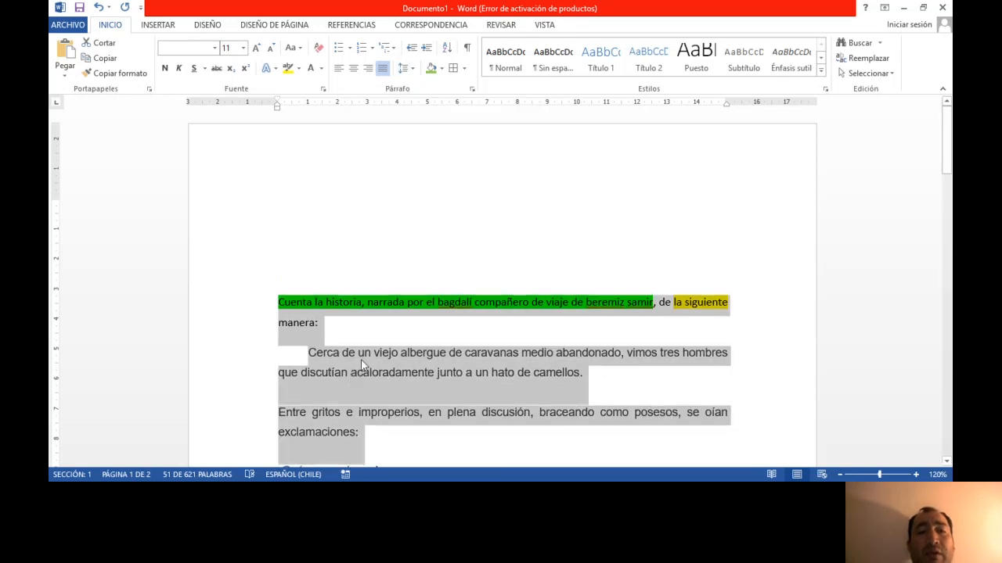
scroll(362, 364, "down", 2)
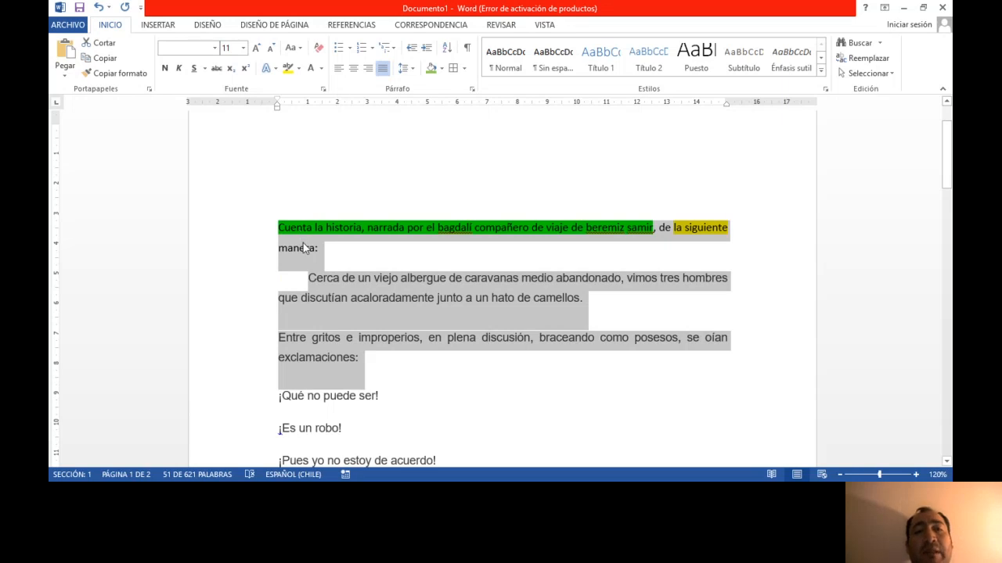
- Try 2.0 line spacing on the first three paragraphs and settle on 1.0
left_click(410, 69)
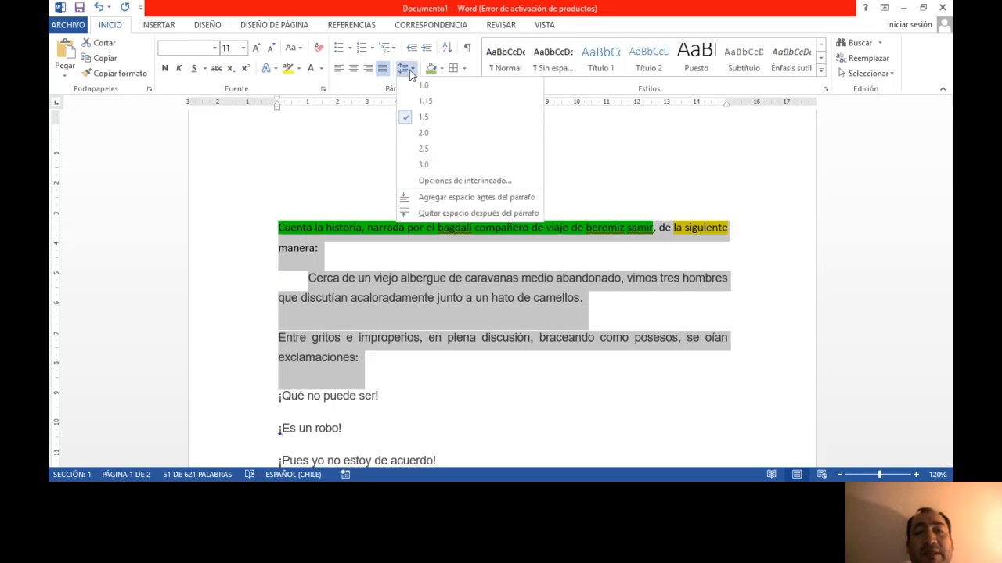
left_click(424, 134)
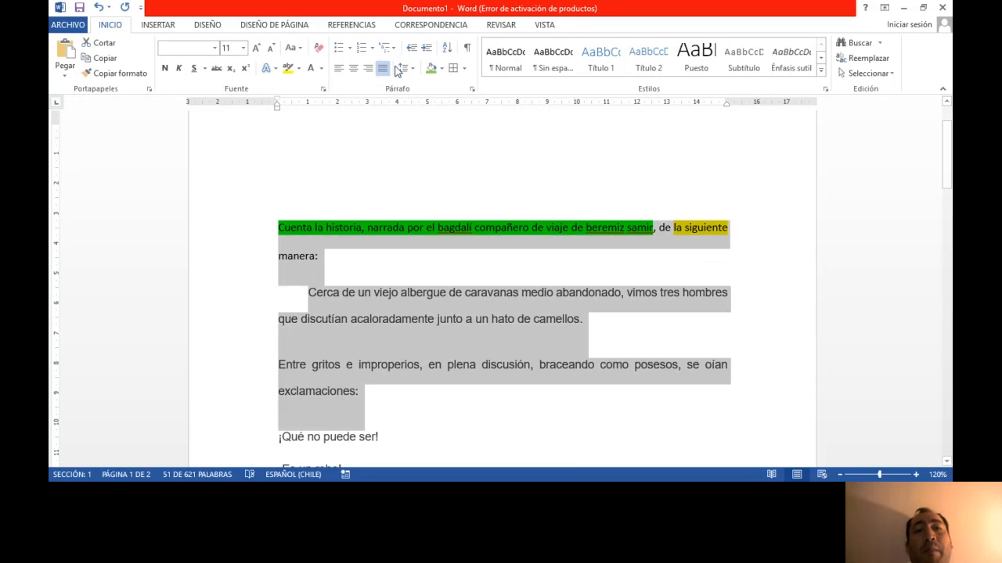
left_click(413, 71)
left_click(424, 84)
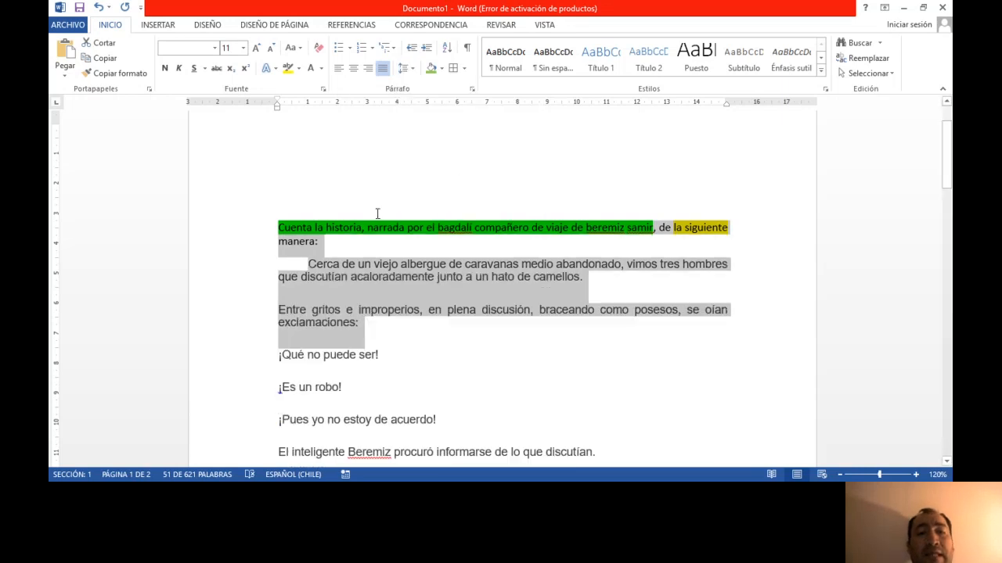
- Remove the space after the first three paragraphs and place the cursor after "manera:"
left_click(413, 68)
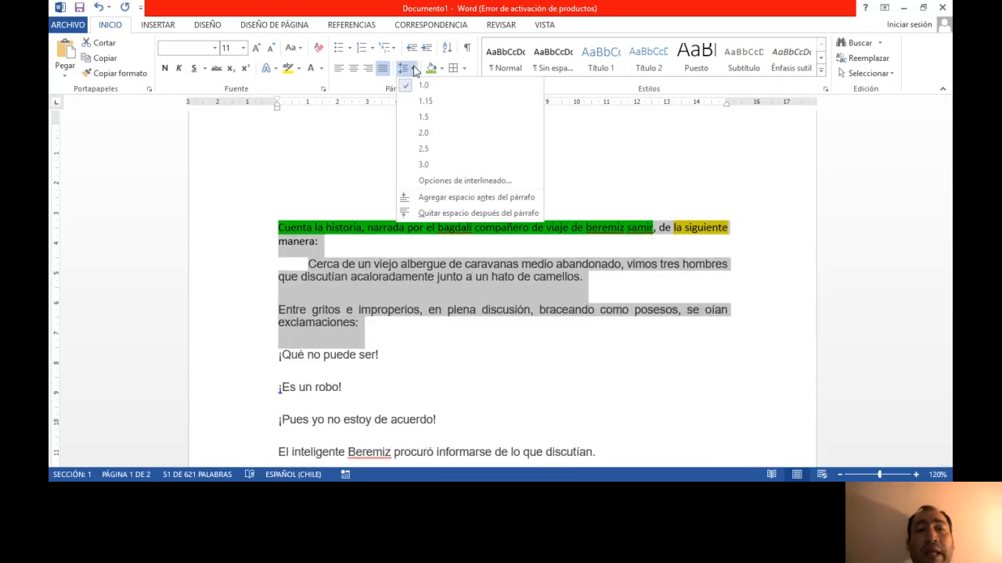
left_click(462, 213)
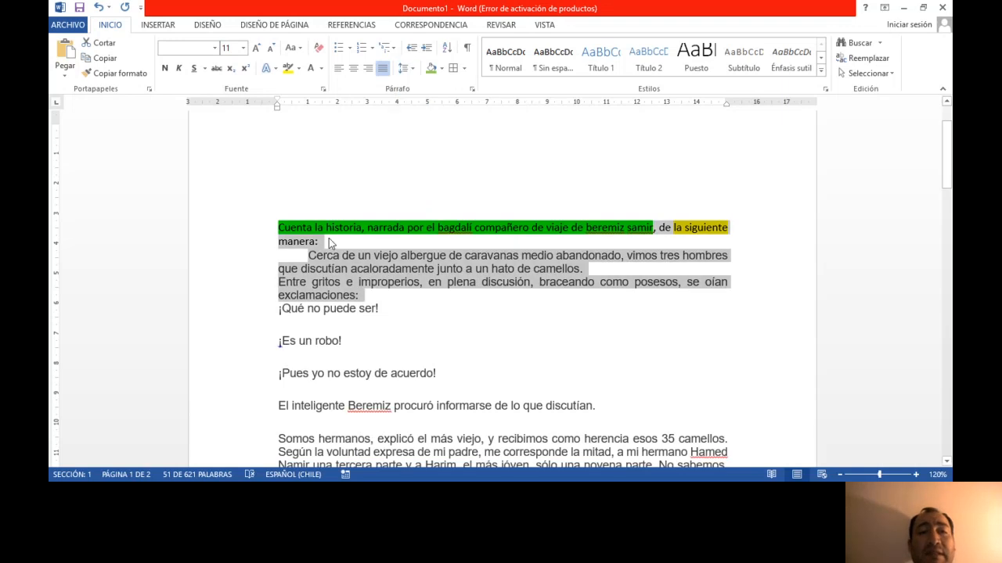
left_click(329, 238)
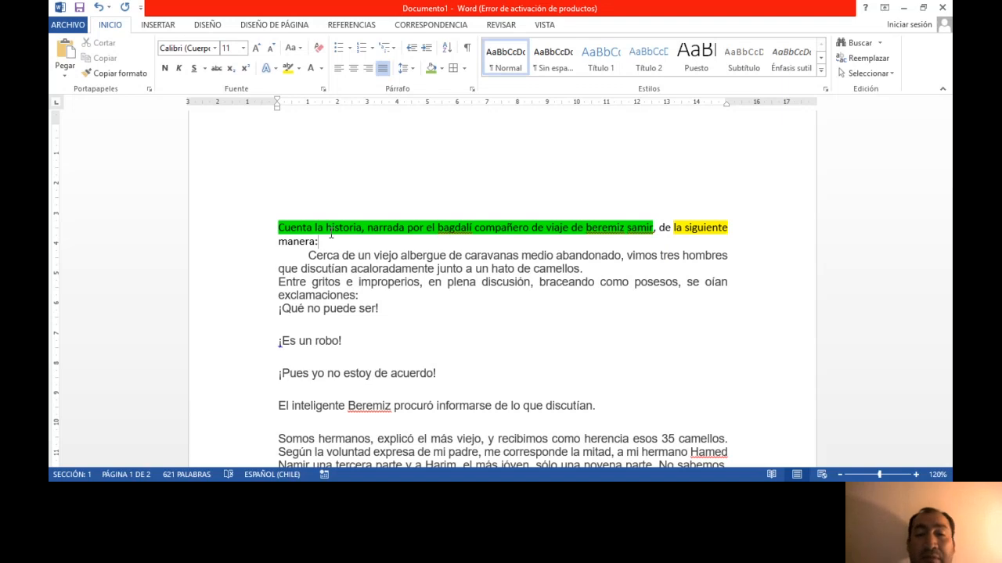
- Insert blank lines below the "Cuenta la historia" paragraph and delete the surplus ones, leaving three
key("Return")
key("Return")
key("Return")
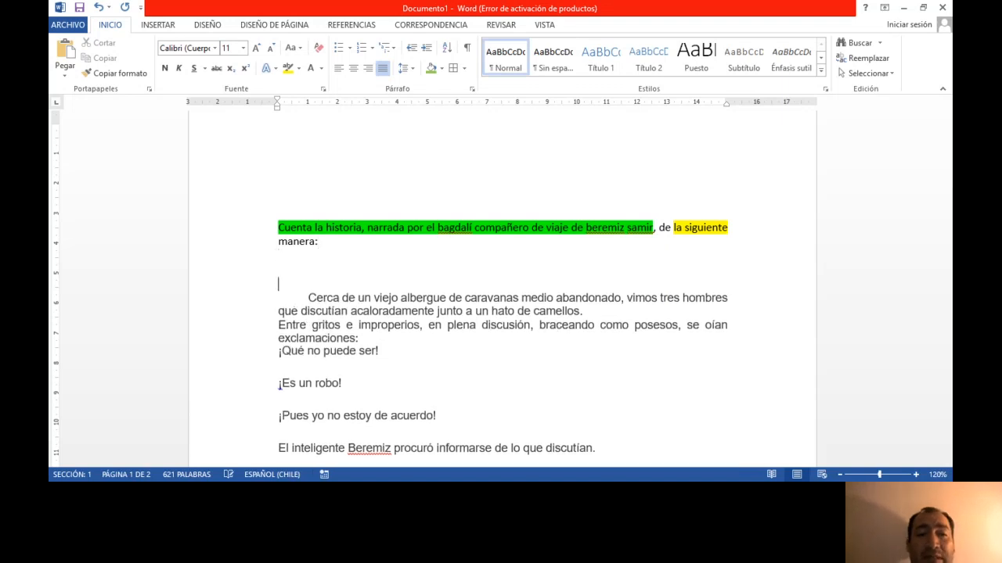
key("Return")
key("Return")
key("Return")
key("BackSpace")
key("BackSpace")
key("BackSpace")
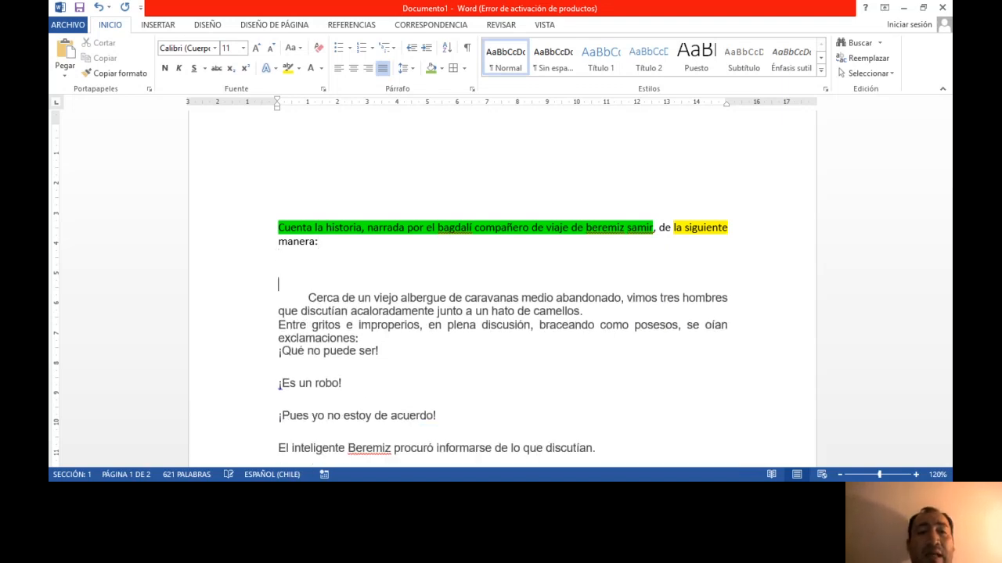
- Delete the blank lines between the "Cuenta la historia" paragraph and the "Cerca de un viejo albergue" paragraph
key("BackSpace")
key("BackSpace")
key("BackSpace")
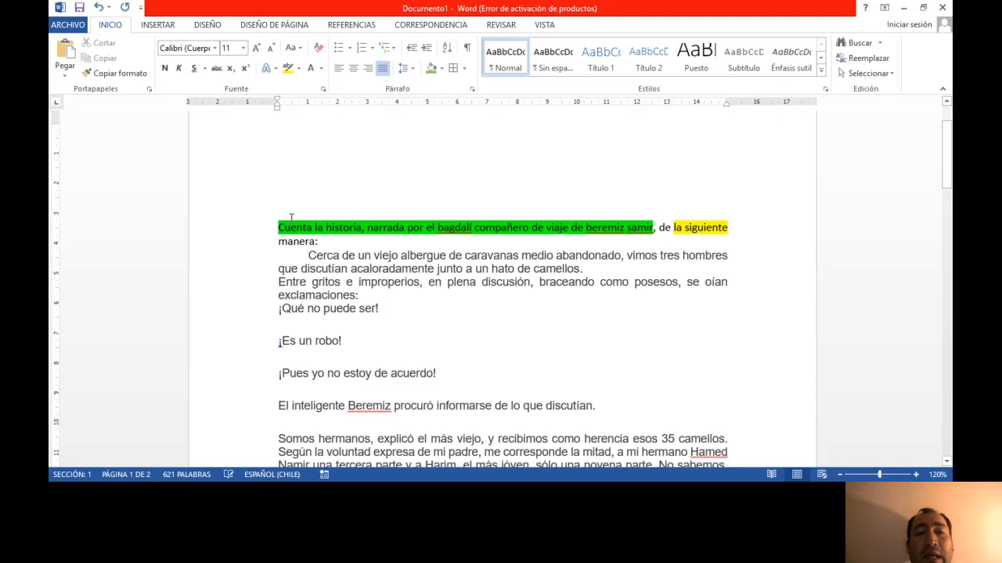
- Add space after each of the first three paragraphs, from "Cuenta la historia" through "exclamaciones:"
left_click_drag(279, 225, 360, 296)
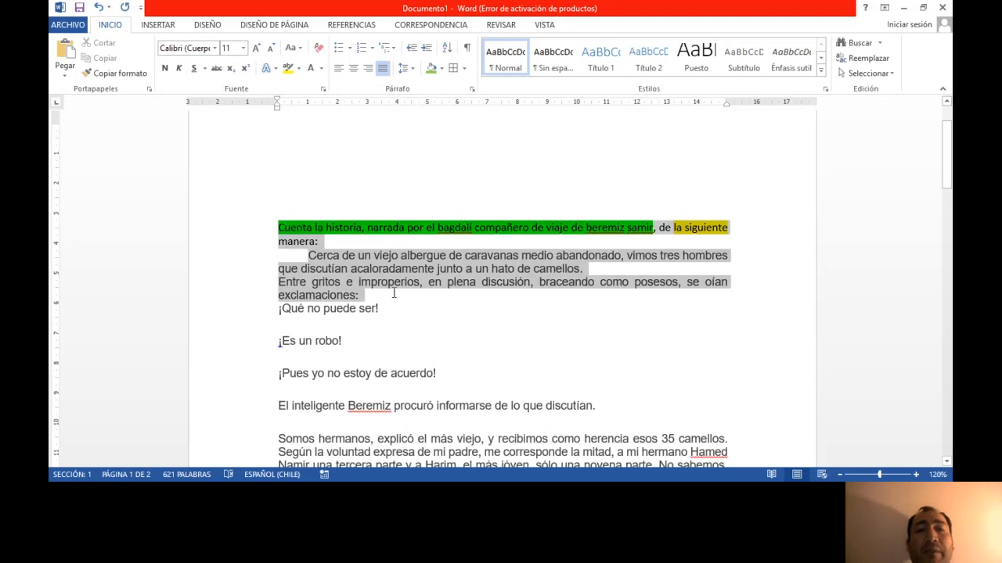
left_click(404, 69)
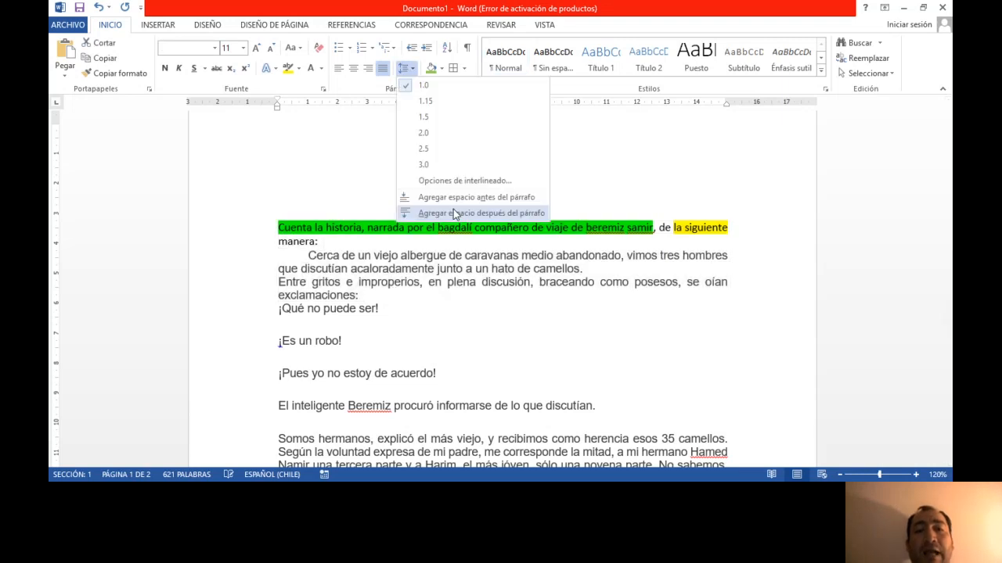
left_click(455, 214)
left_click(370, 277)
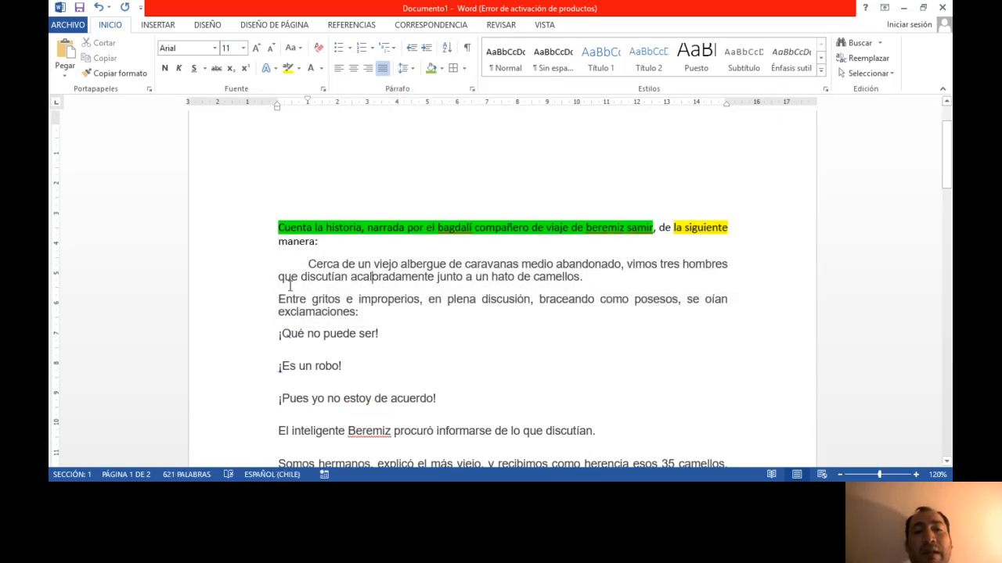
left_click(386, 313)
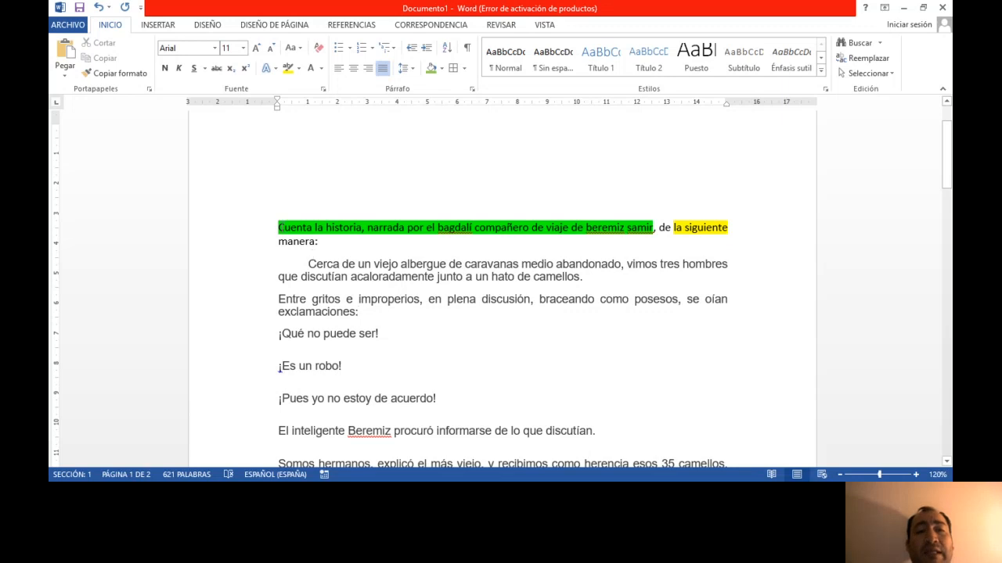
- Remove the space after the first two paragraphs, from "Cuenta la historia" through "hato de camellos."
left_click_drag(278, 227, 382, 316)
left_click(308, 264)
left_click_drag(277, 227, 588, 276)
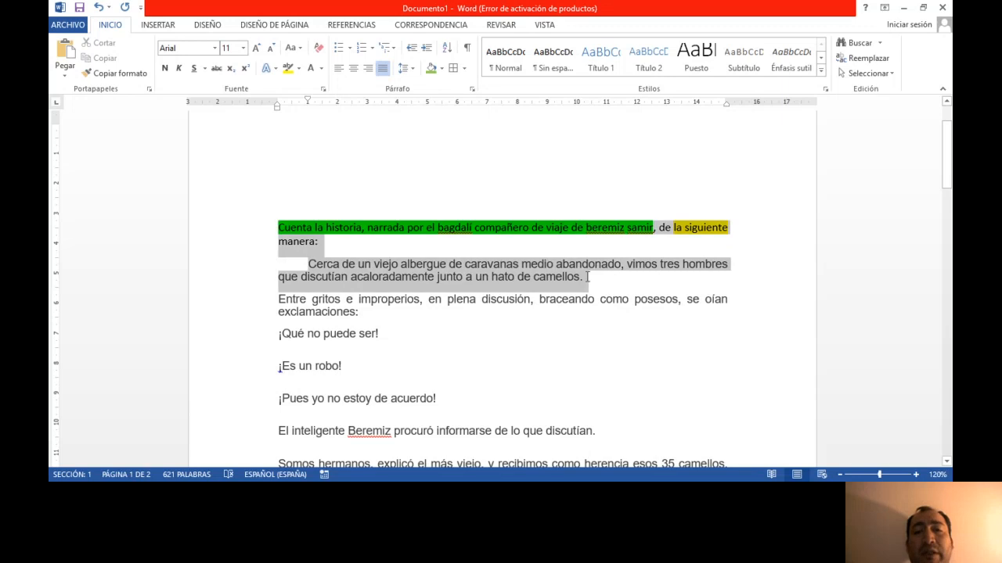
left_click(410, 69)
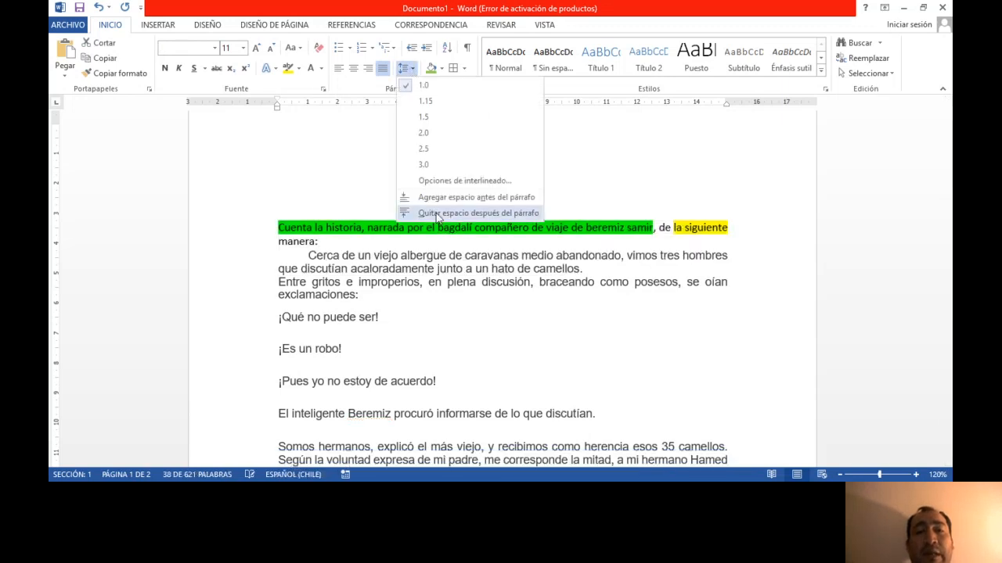
left_click(477, 212)
left_click(359, 295)
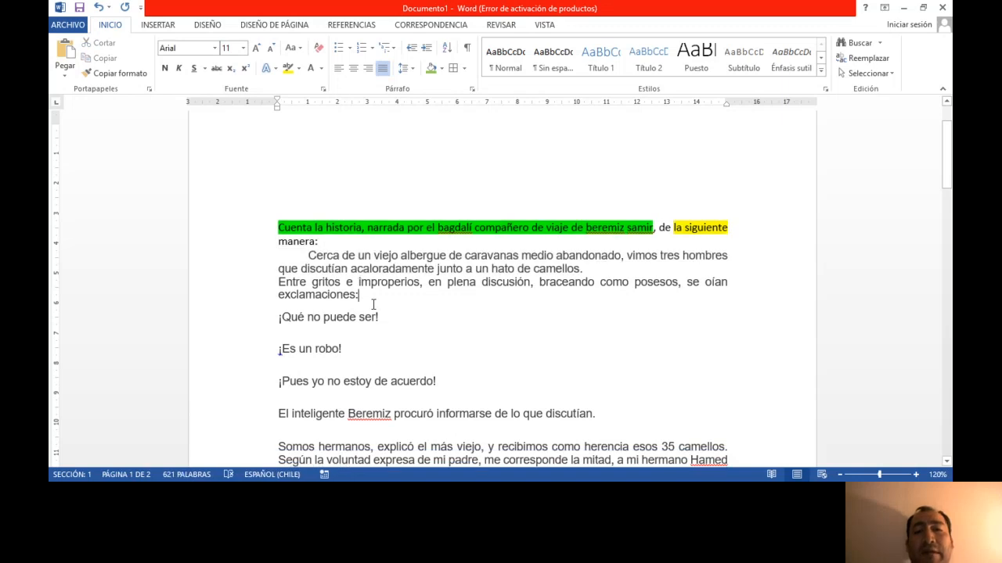
- Try green paragraph shading on the "Cuenta la historia" paragraph and undo it
left_click(350, 255)
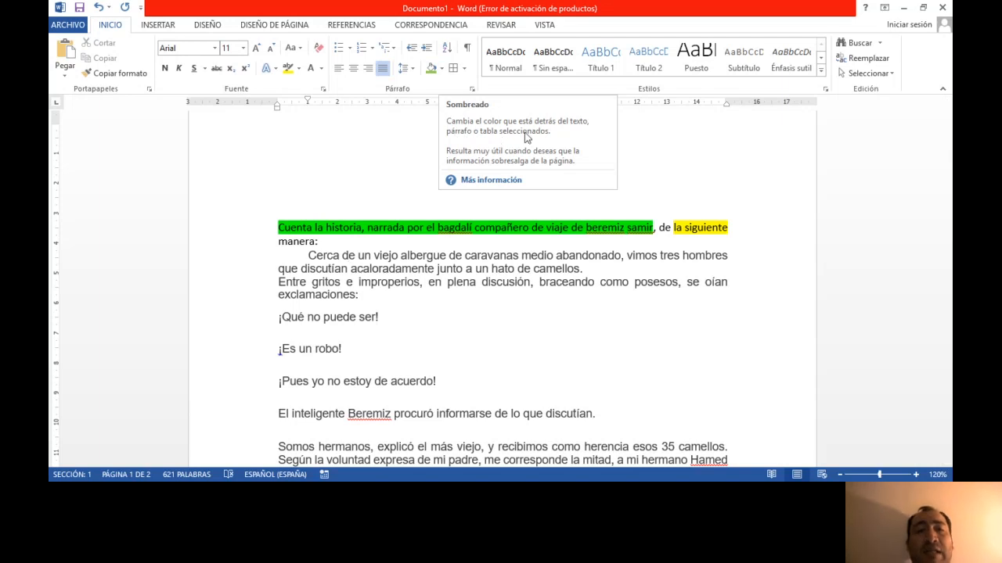
left_click(324, 256)
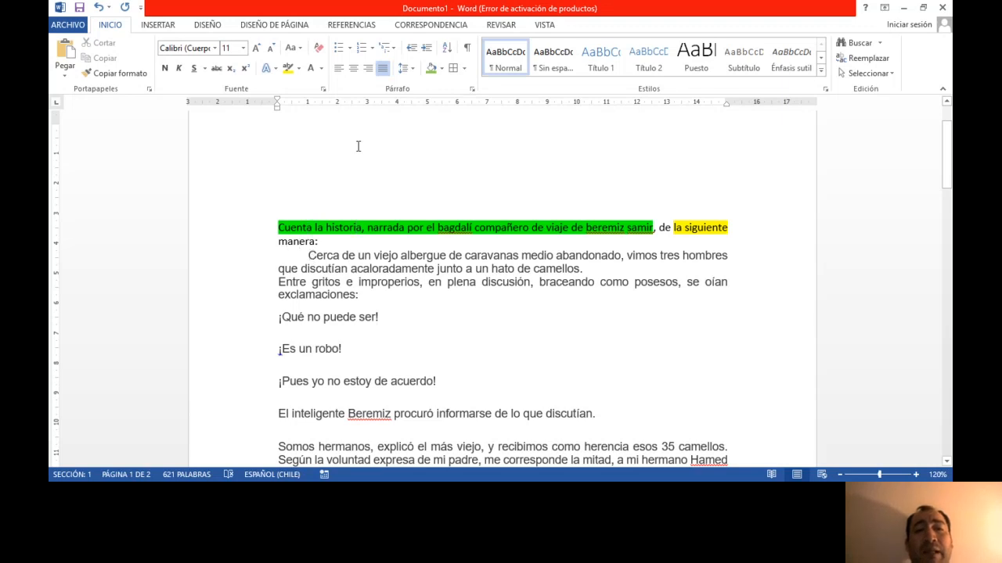
left_click(430, 69)
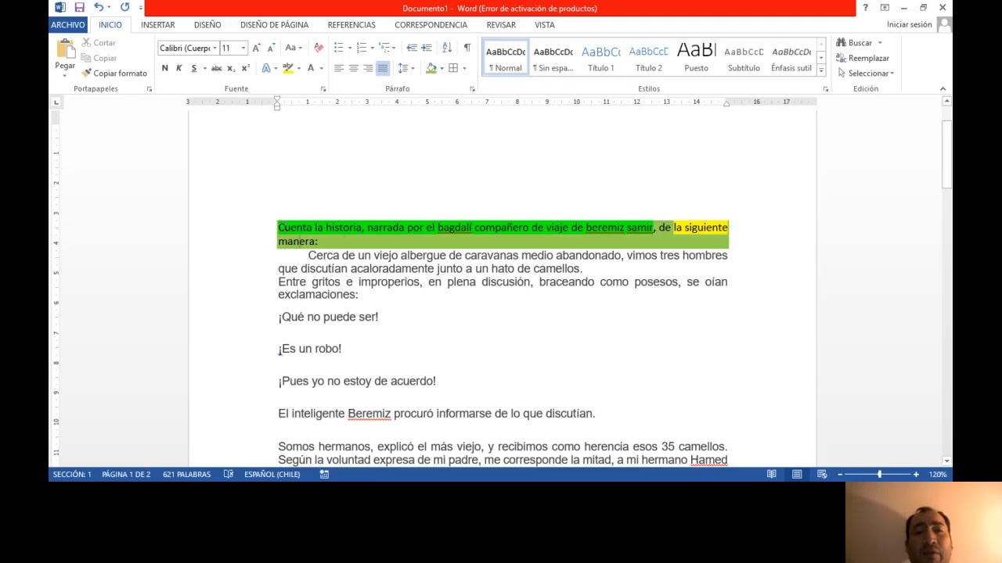
left_click(317, 241)
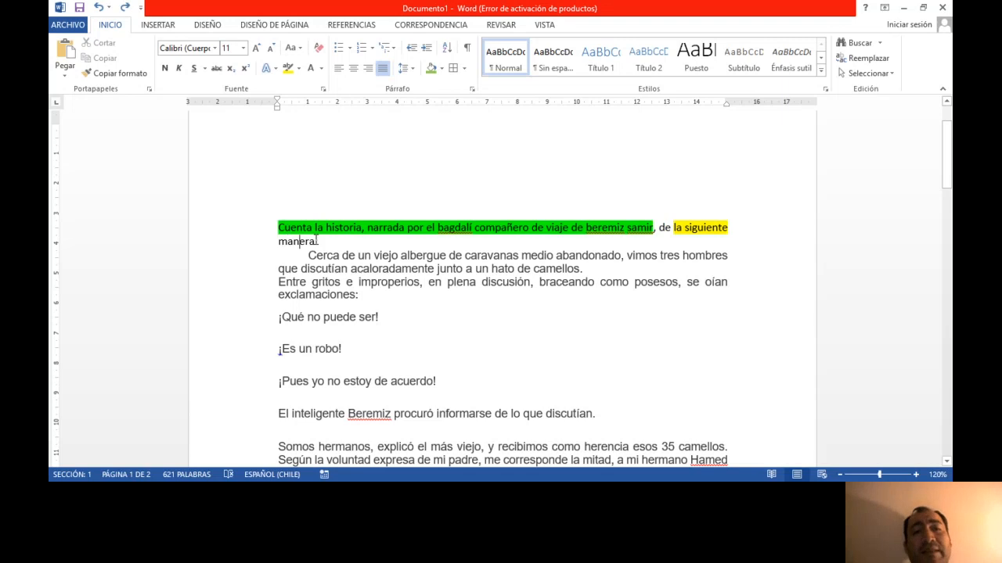
- Select the whole "Cuenta la historia" paragraph and apply green shading to it
left_click_drag(278, 227, 318, 242)
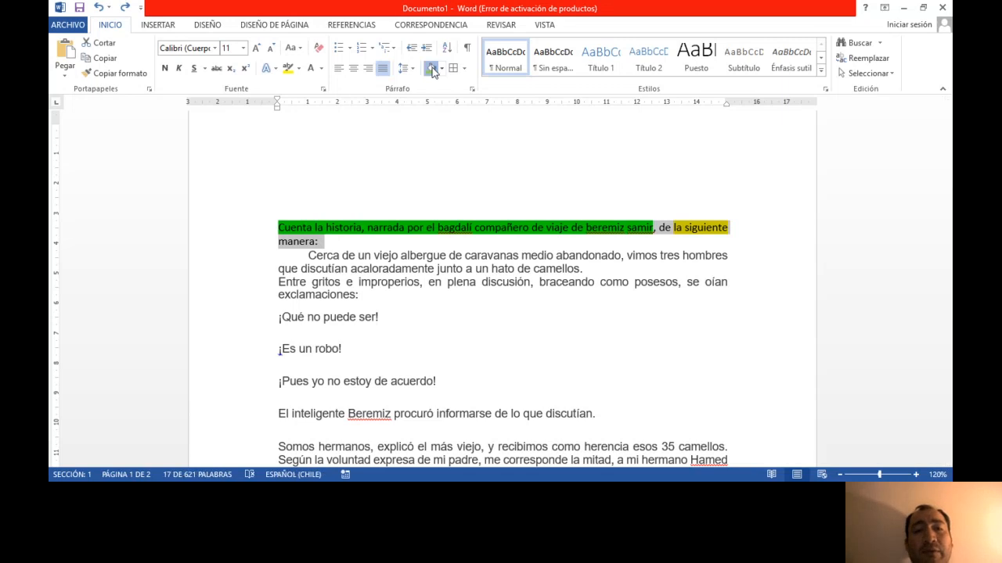
left_click(433, 70)
left_click(470, 238)
left_click(664, 228)
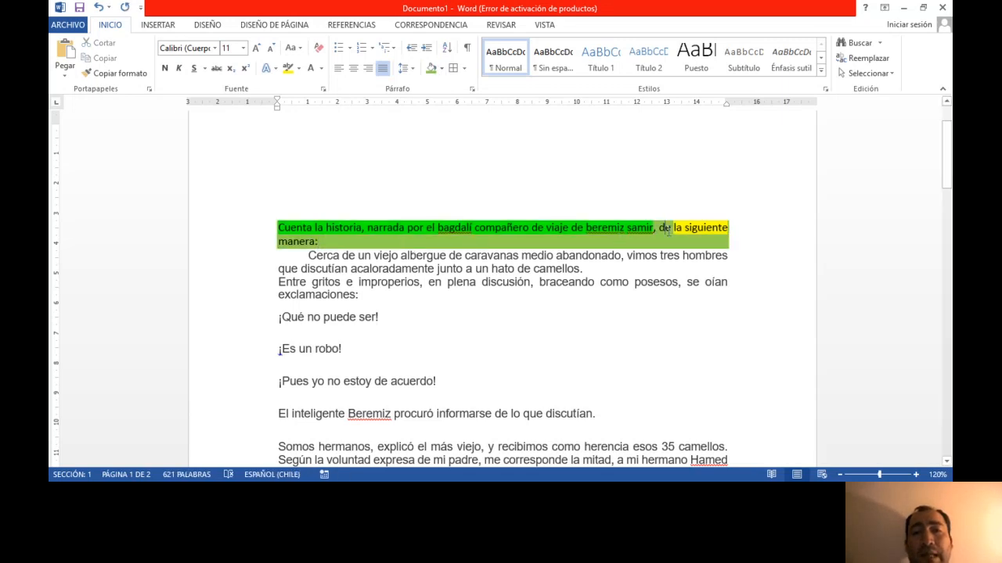
left_click(418, 241)
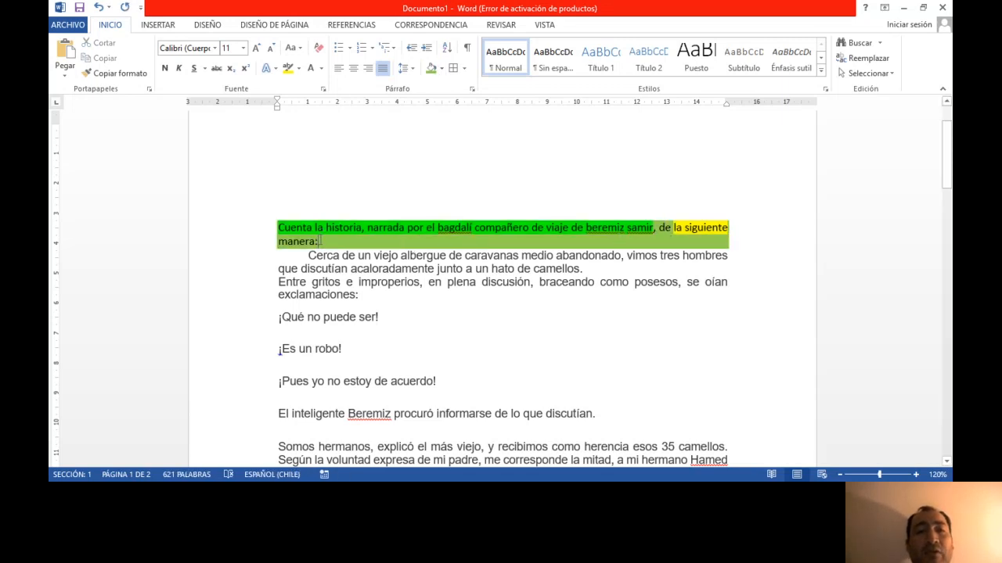
- Apply the same green shading to the "Cerca de un viejo albergue" and "Entre gritos e improperios" paragraphs
left_click(358, 256)
left_click(431, 68)
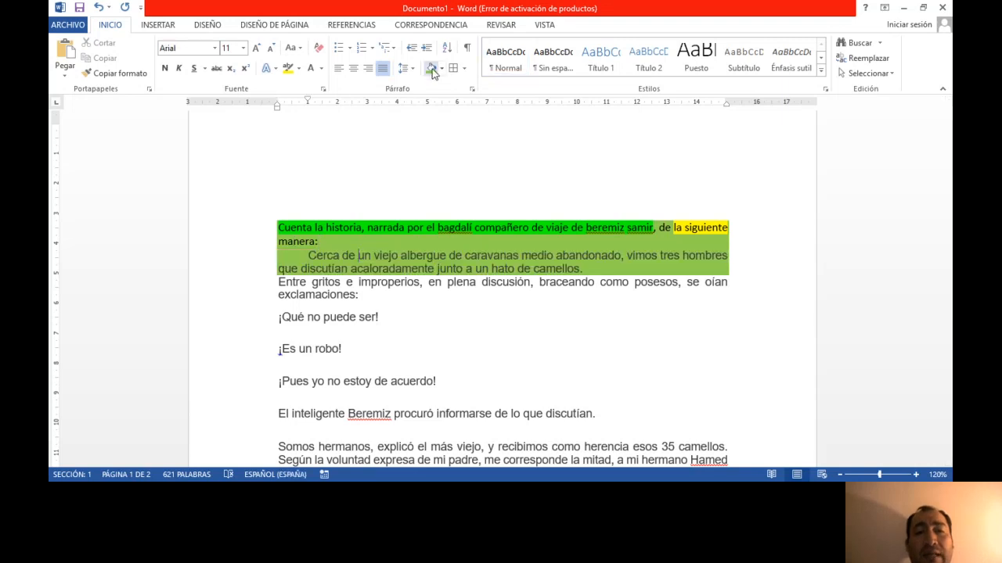
left_click(383, 282)
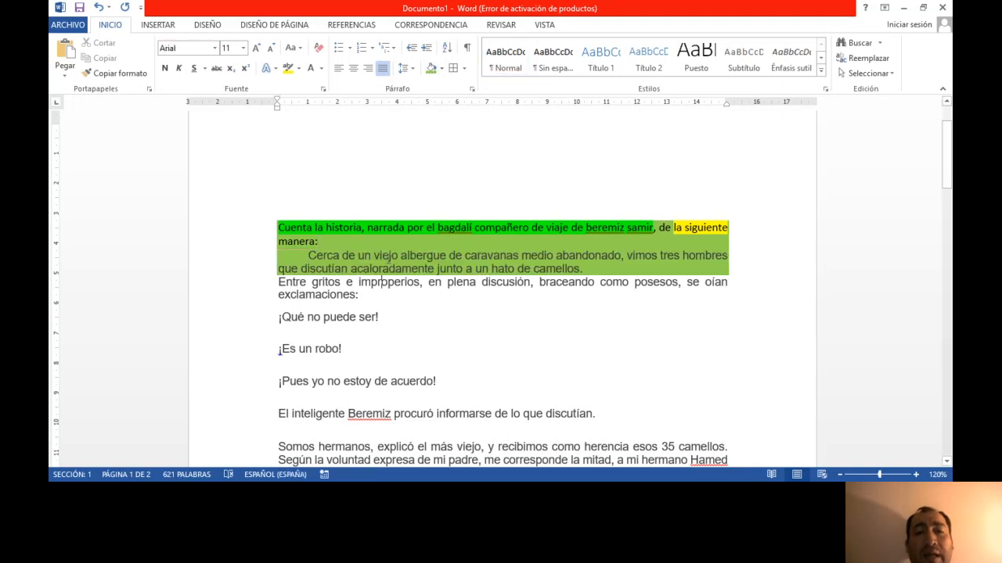
left_click(431, 68)
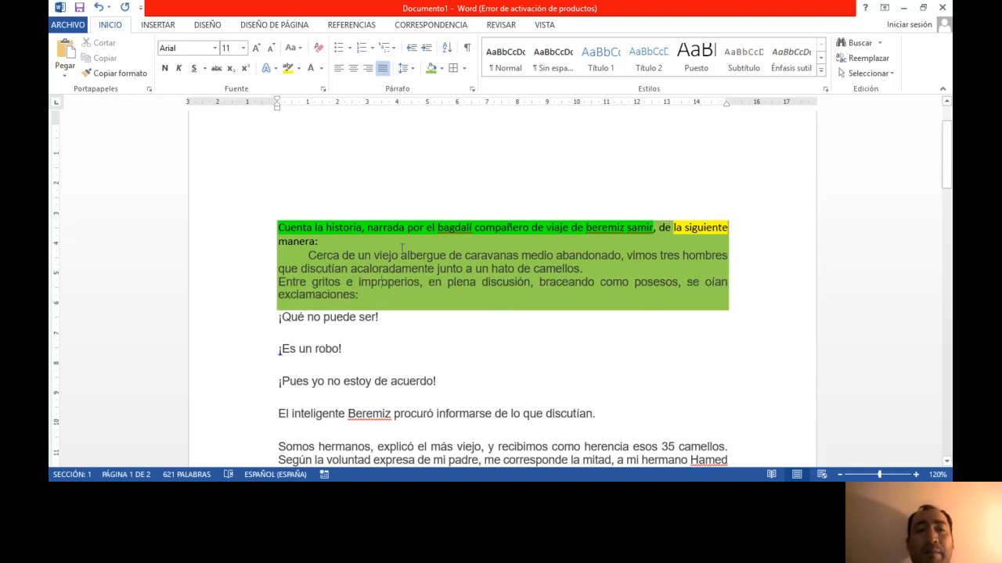
- Remove the green and yellow text highlighting from the "Cuenta la historia" paragraph, keeping its paragraph shading
triple_click(285, 226)
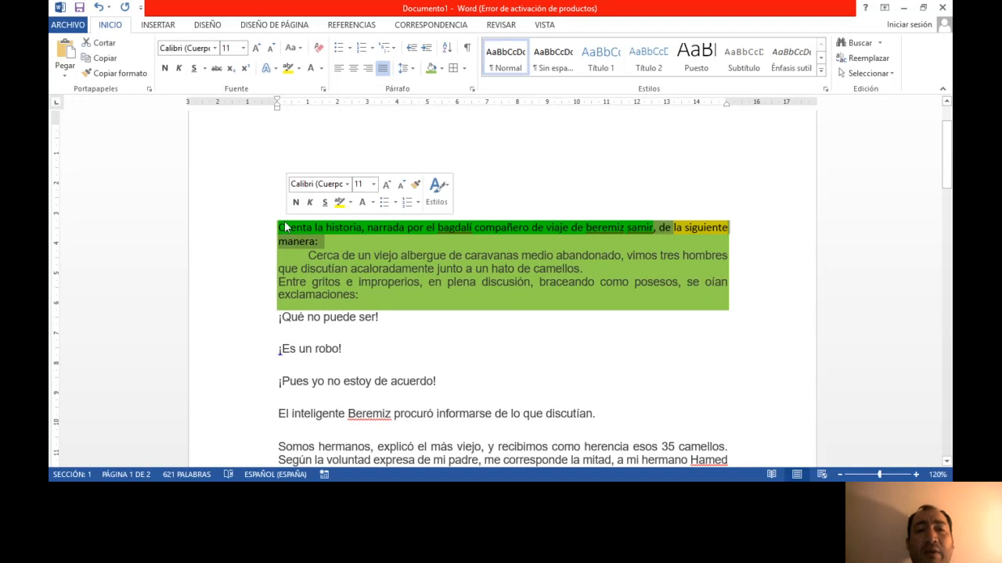
left_click(361, 255)
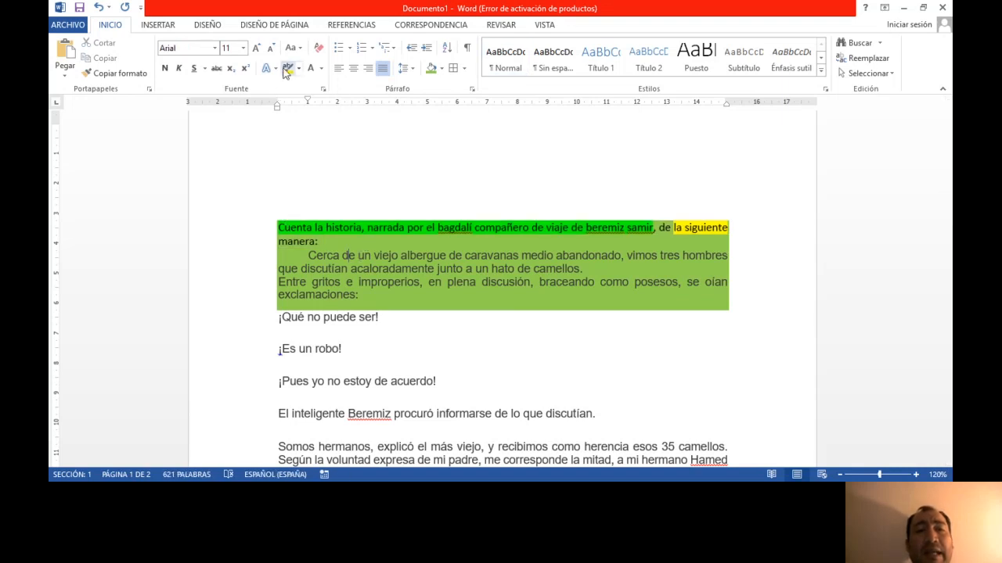
key("ctrl+Home")
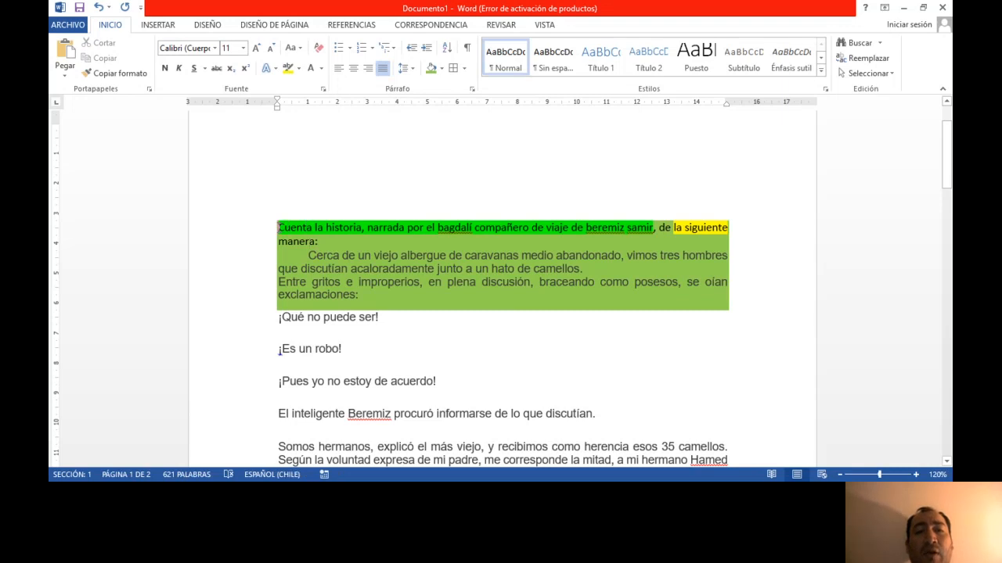
left_click_drag(279, 227, 376, 242)
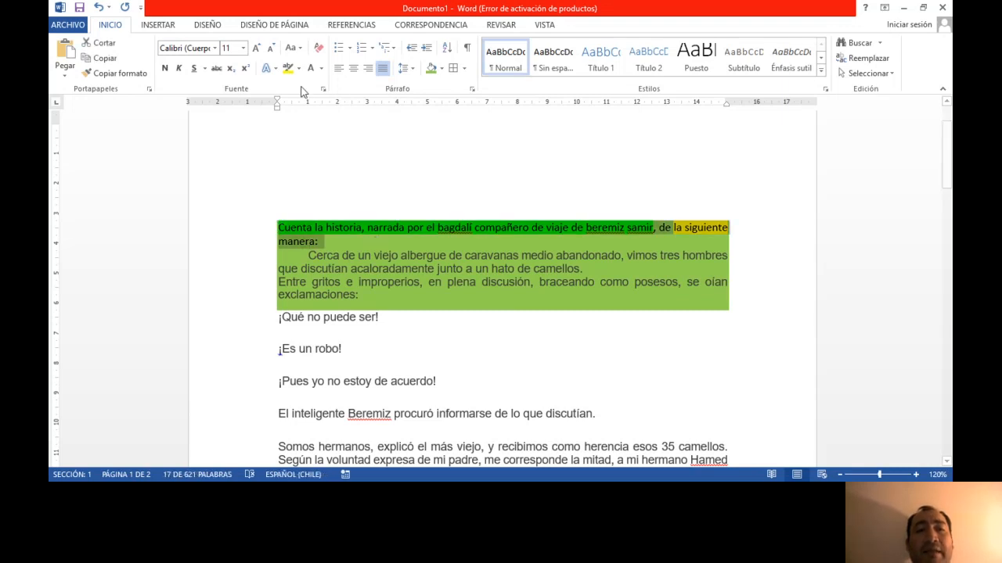
key("ctrl+z")
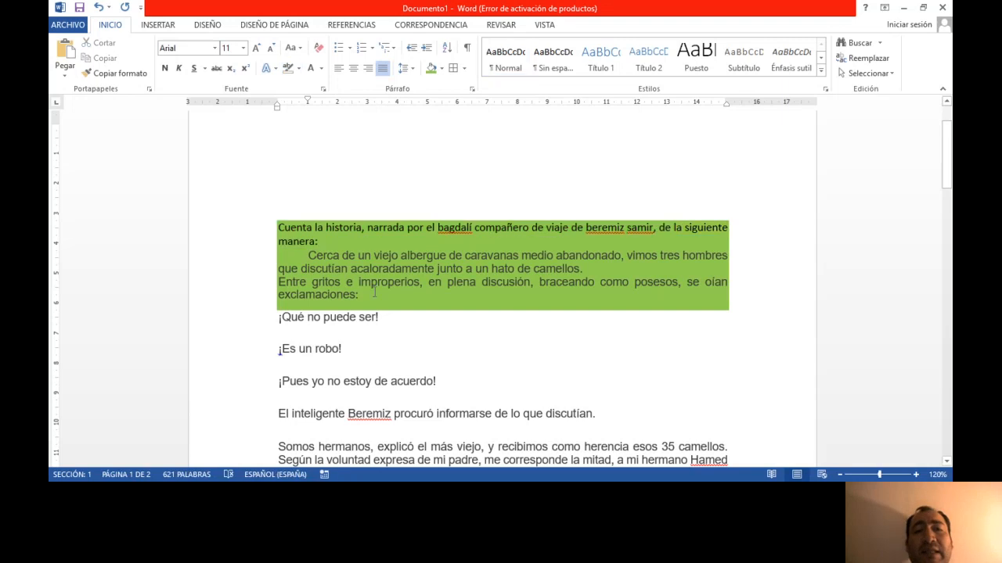
- Highlight the text "¡Qué no puede ser!" in yellow
left_click_drag(391, 320, 273, 298)
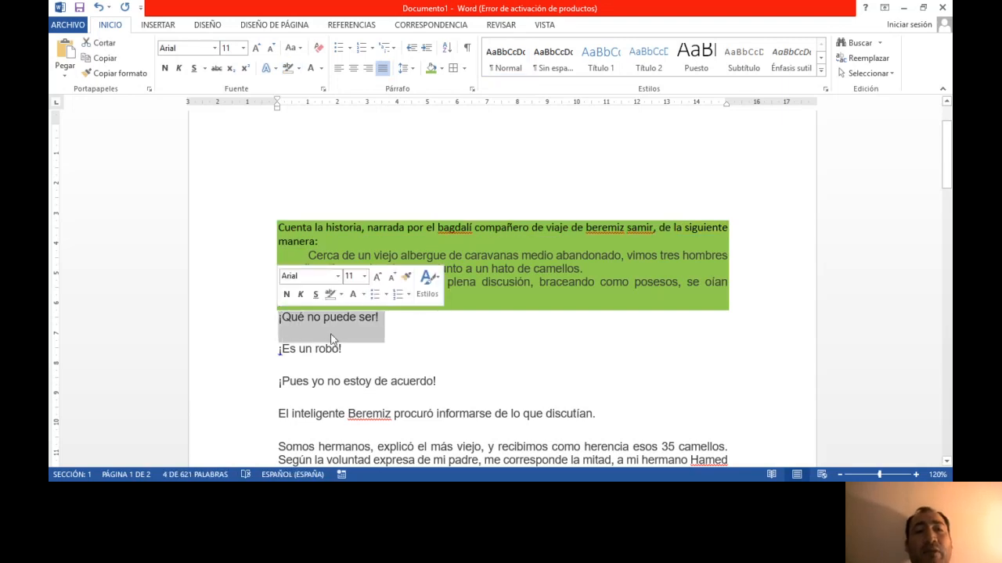
left_click(300, 69)
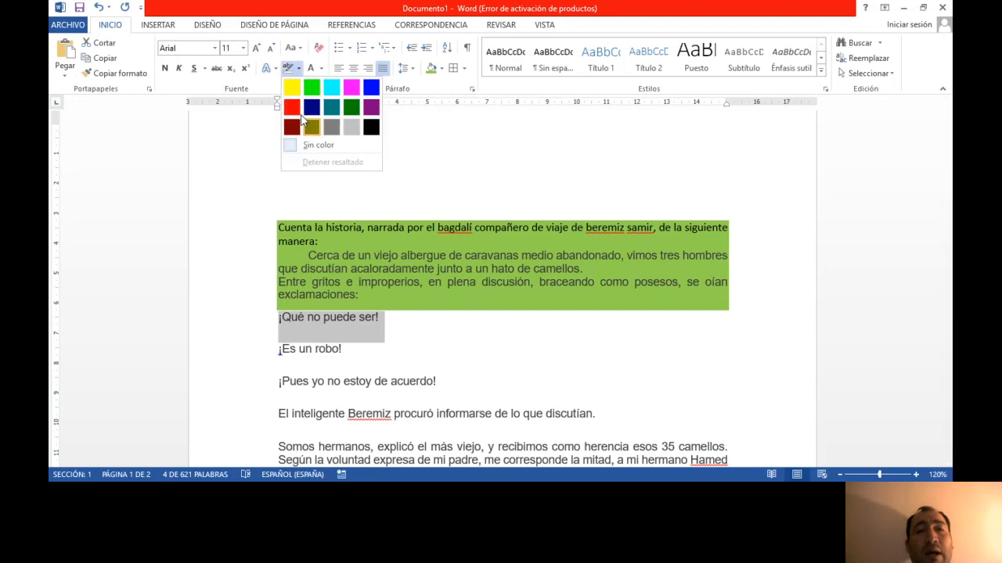
left_click(363, 328)
- Select the "¡Es un robo!" line and open the shading colour choices for it
left_click_drag(280, 349, 347, 349)
left_click(441, 68)
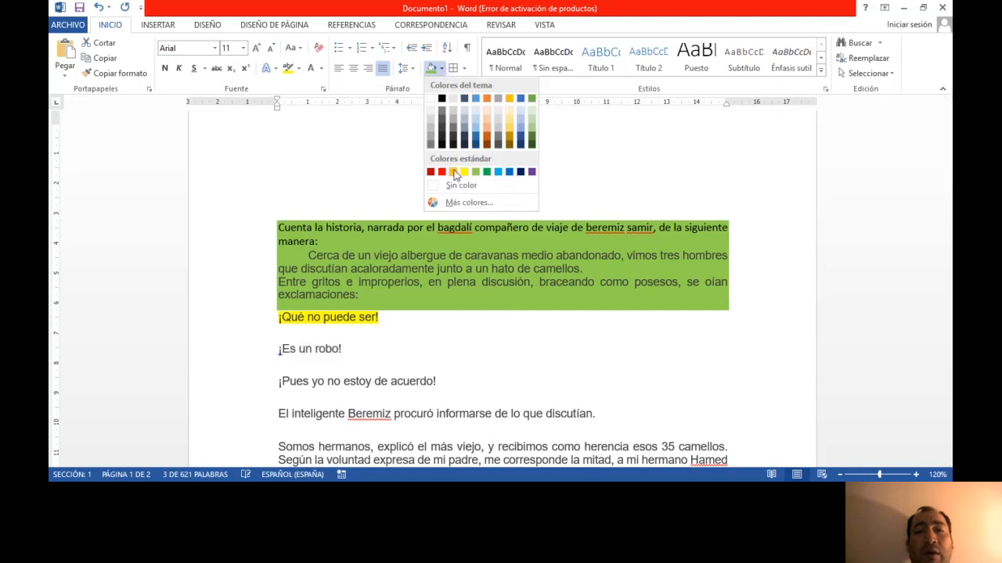